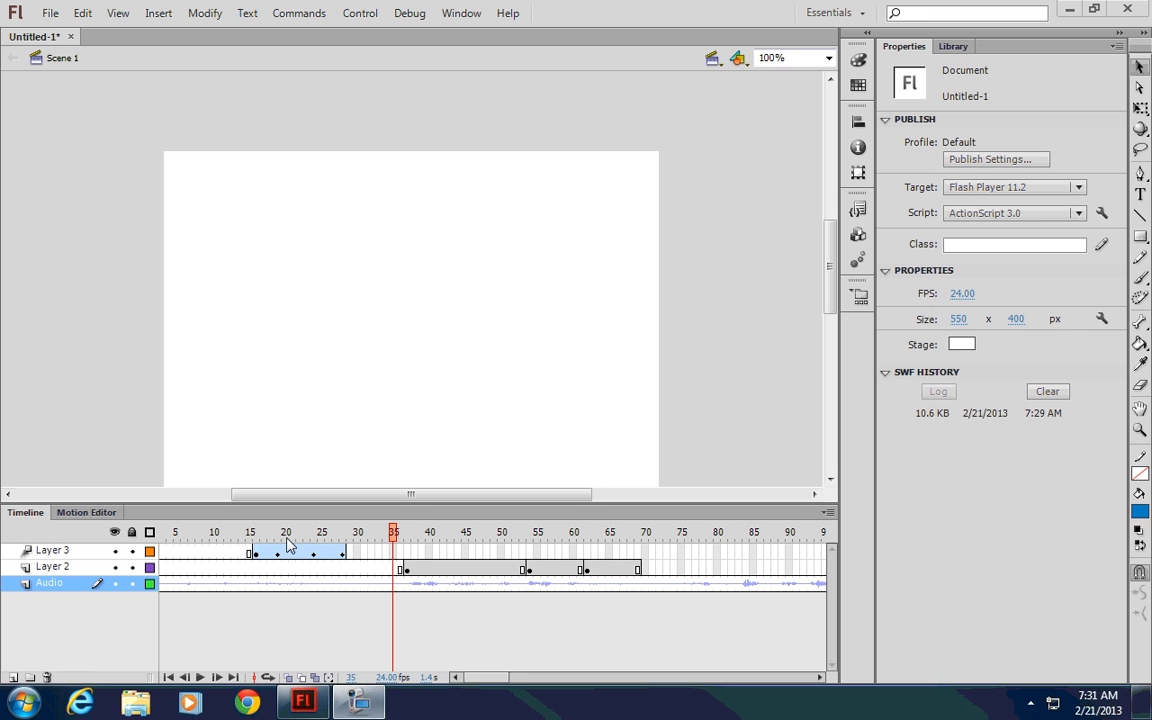
Step: Play the animation from the start and scrub through the timeline to locate where the Layer 2 title ends
click(168, 677)
click(216, 677)
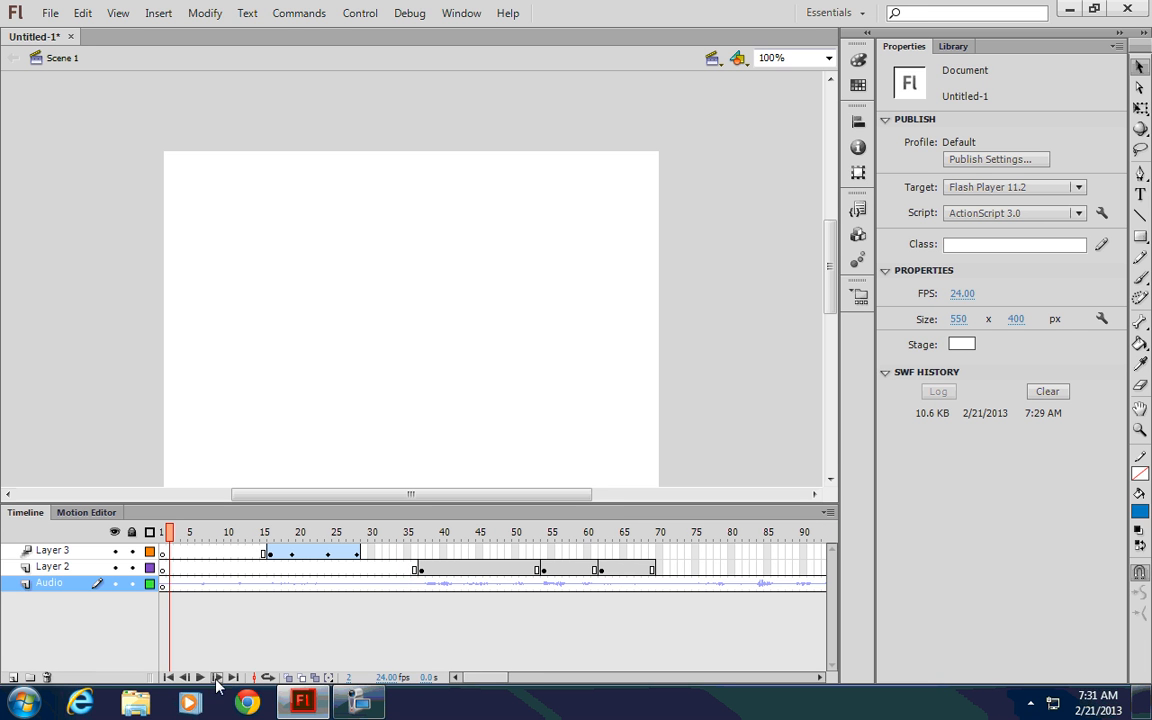
click(200, 677)
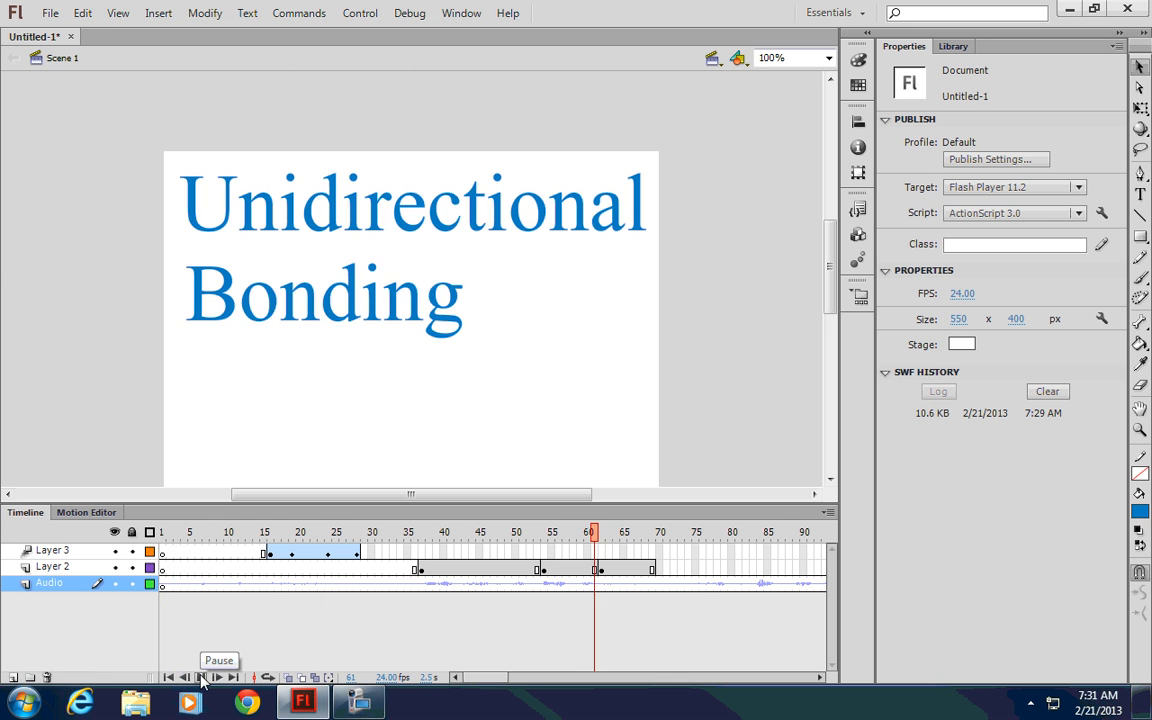
click(200, 677)
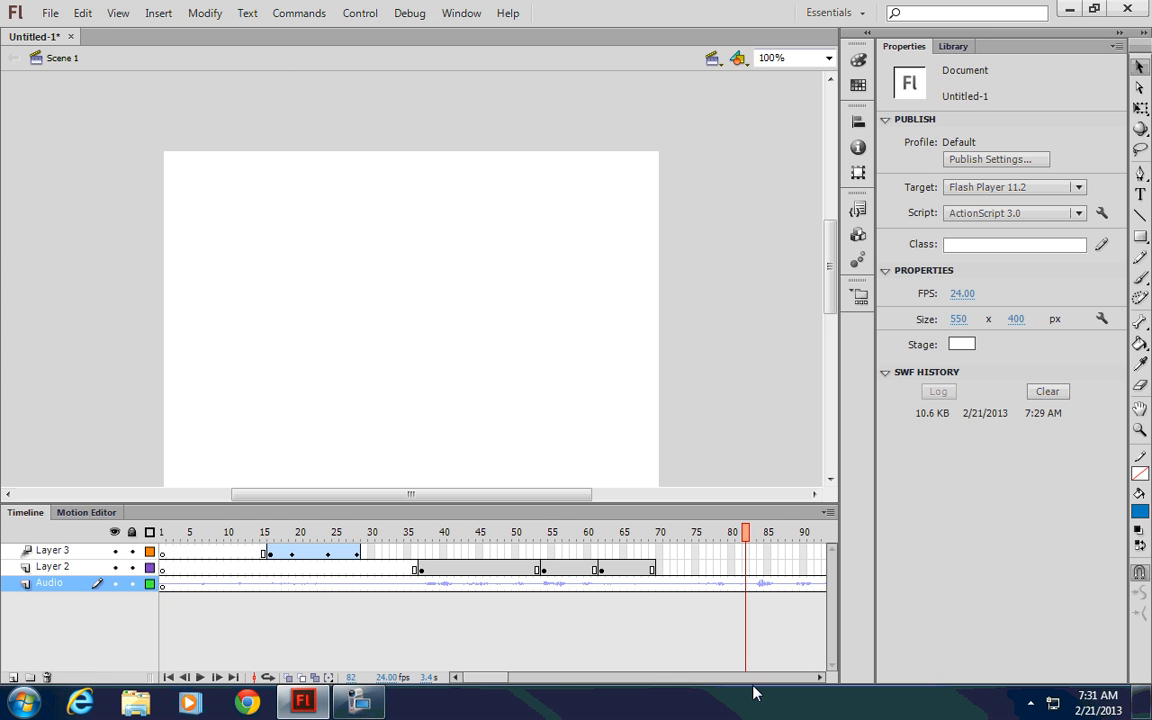
drag(501, 680, 510, 680)
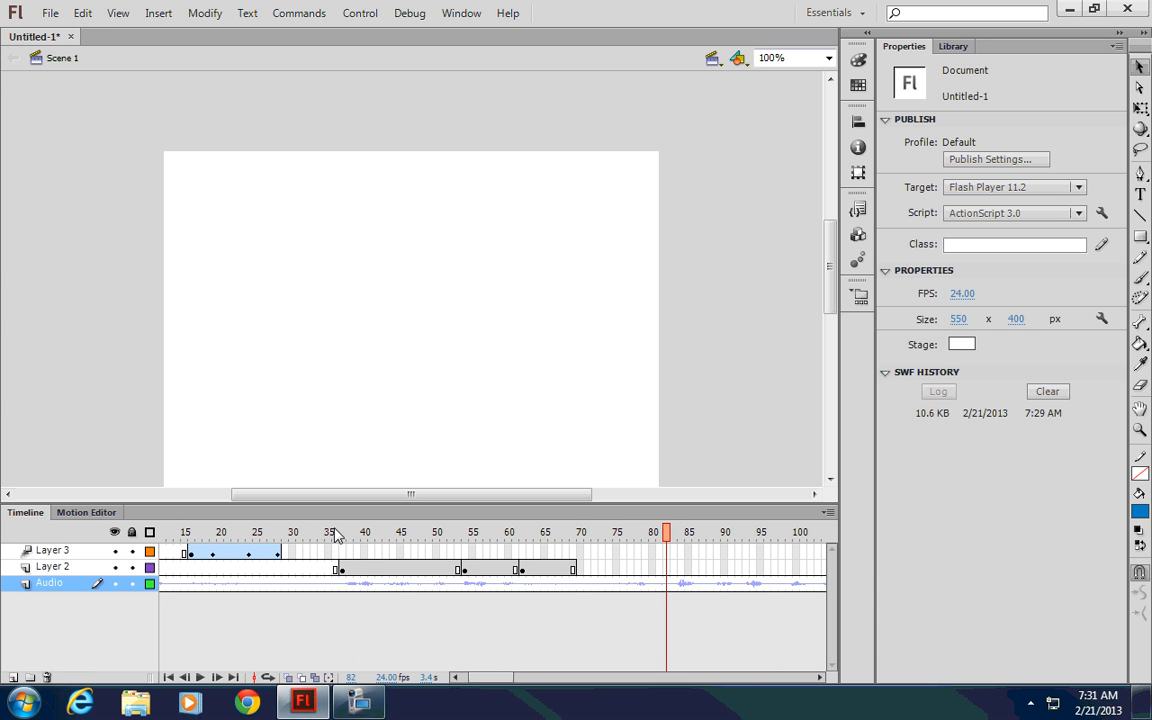
drag(337, 537, 578, 545)
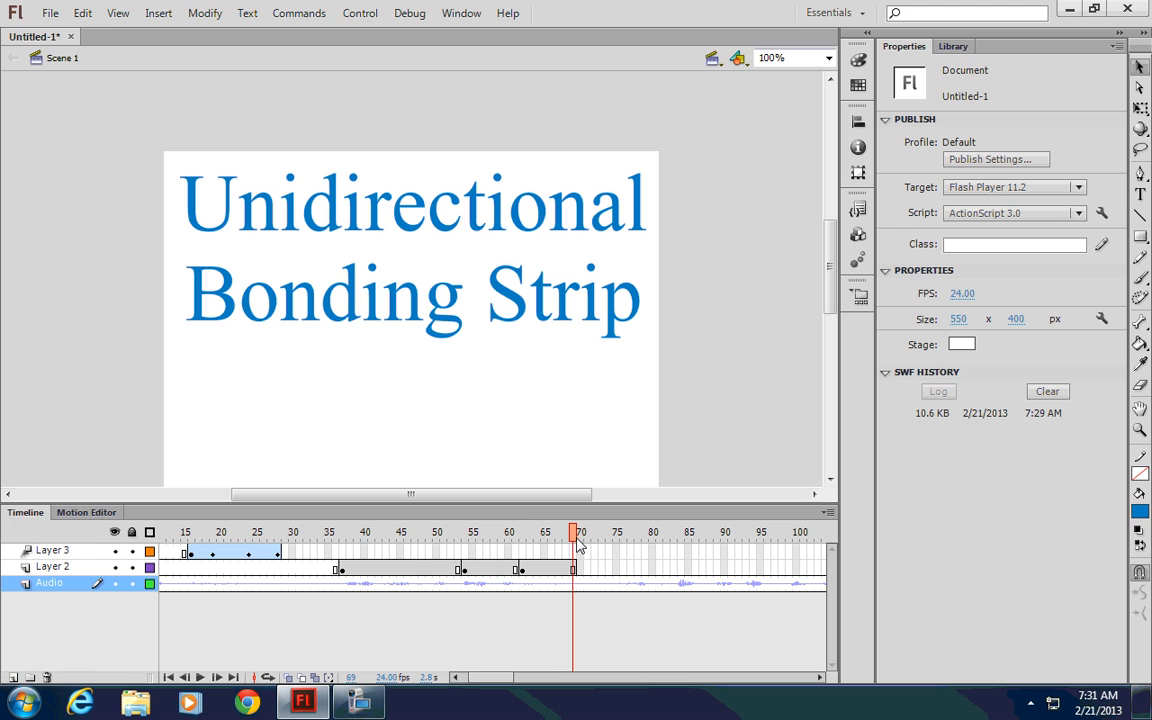
drag(475, 678, 479, 678)
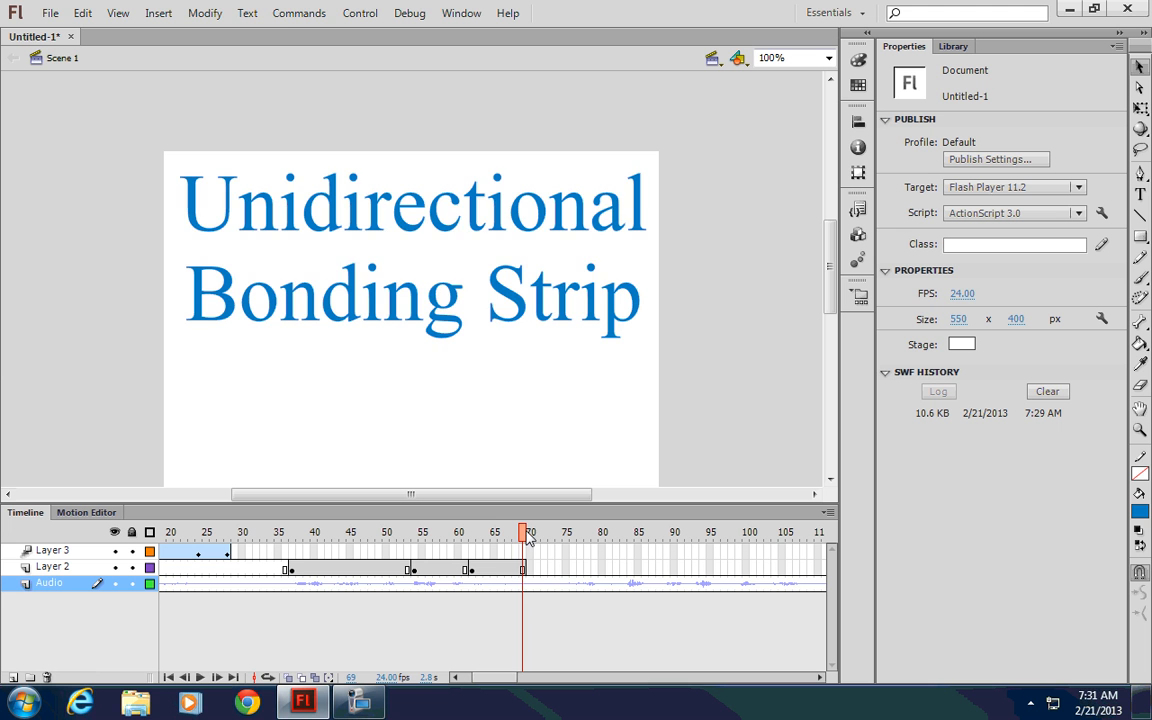
drag(527, 540, 523, 540)
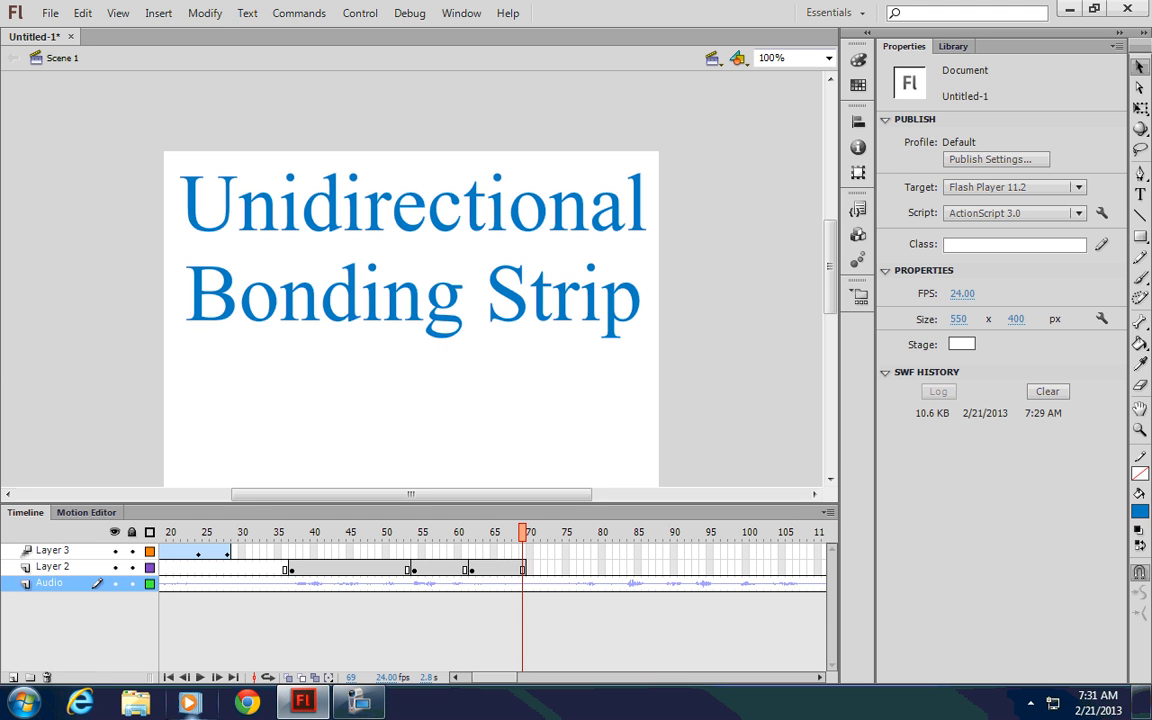
Step: Add a new layer above the Audio layer and insert a keyframe in it at frame 70
click(13, 678)
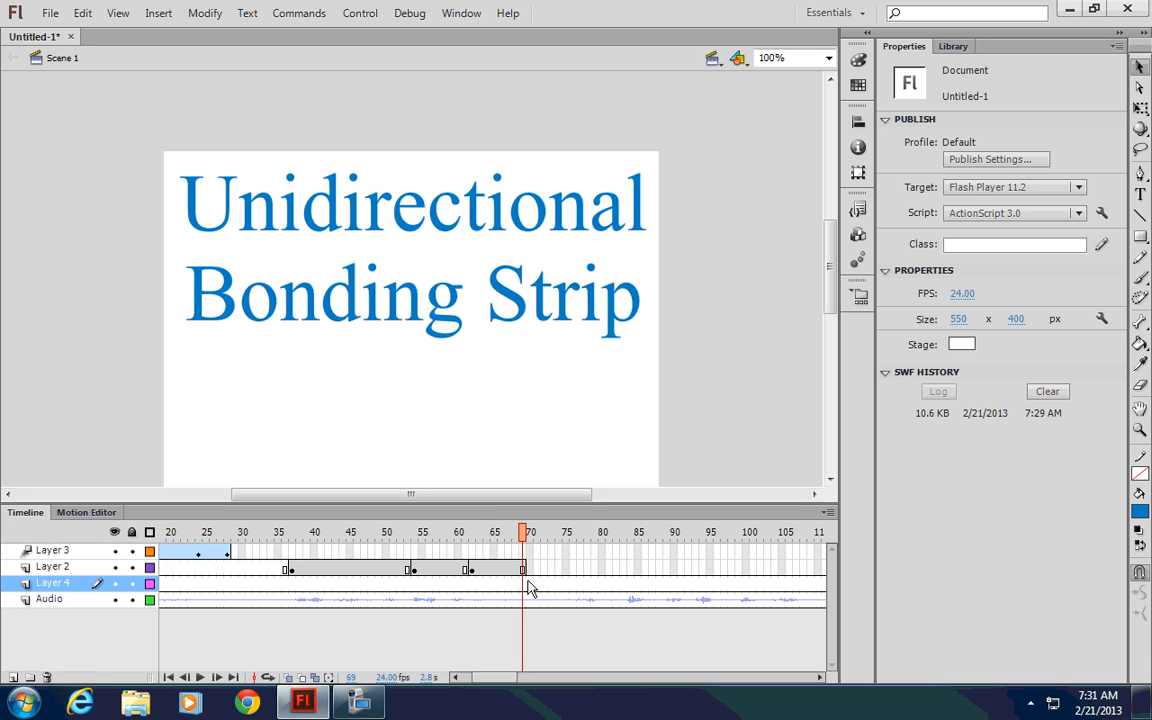
drag(527, 540, 525, 542)
click(529, 585)
right_click(529, 585)
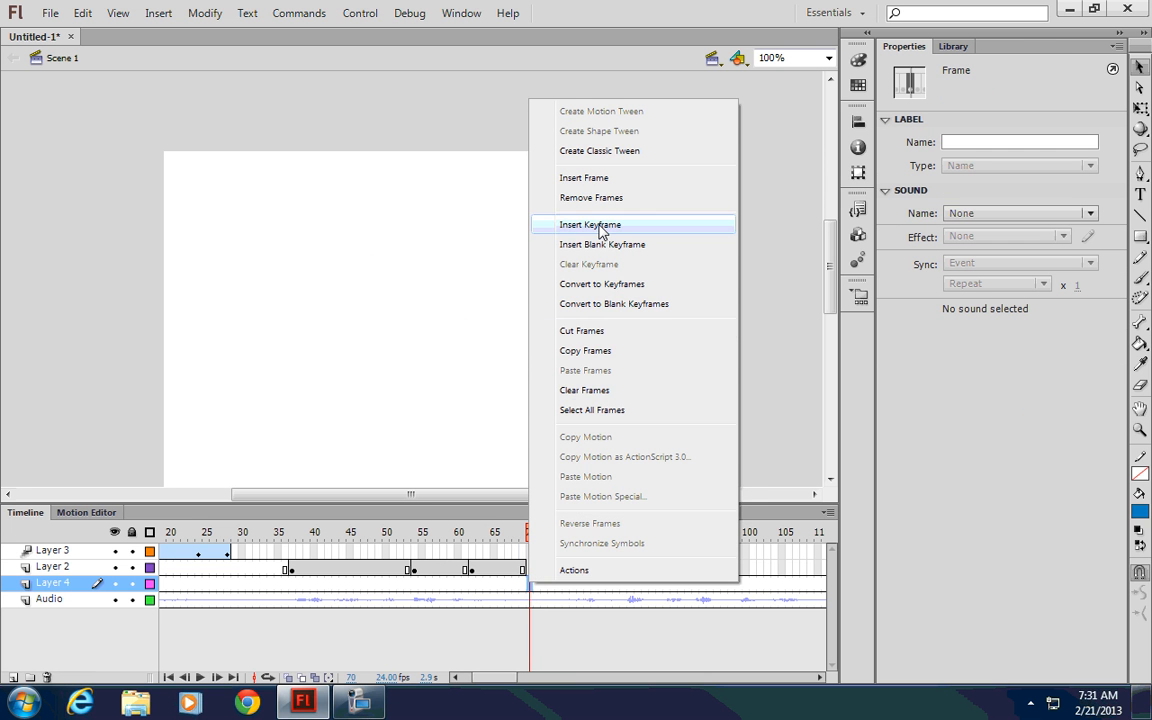
click(600, 228)
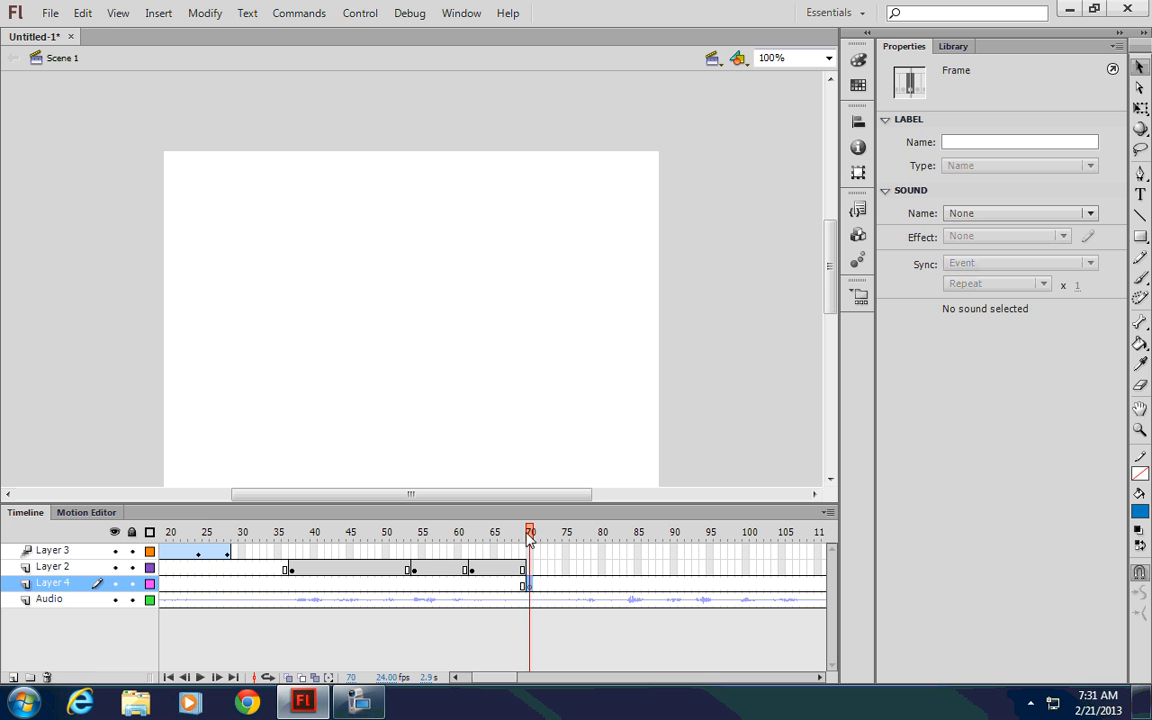
Step: Copy the full "Unidirectional Bonding Strip" title from frame 68 of Layer 2 and paste it in place at frame 70 of Layer 4
drag(529, 540, 525, 540)
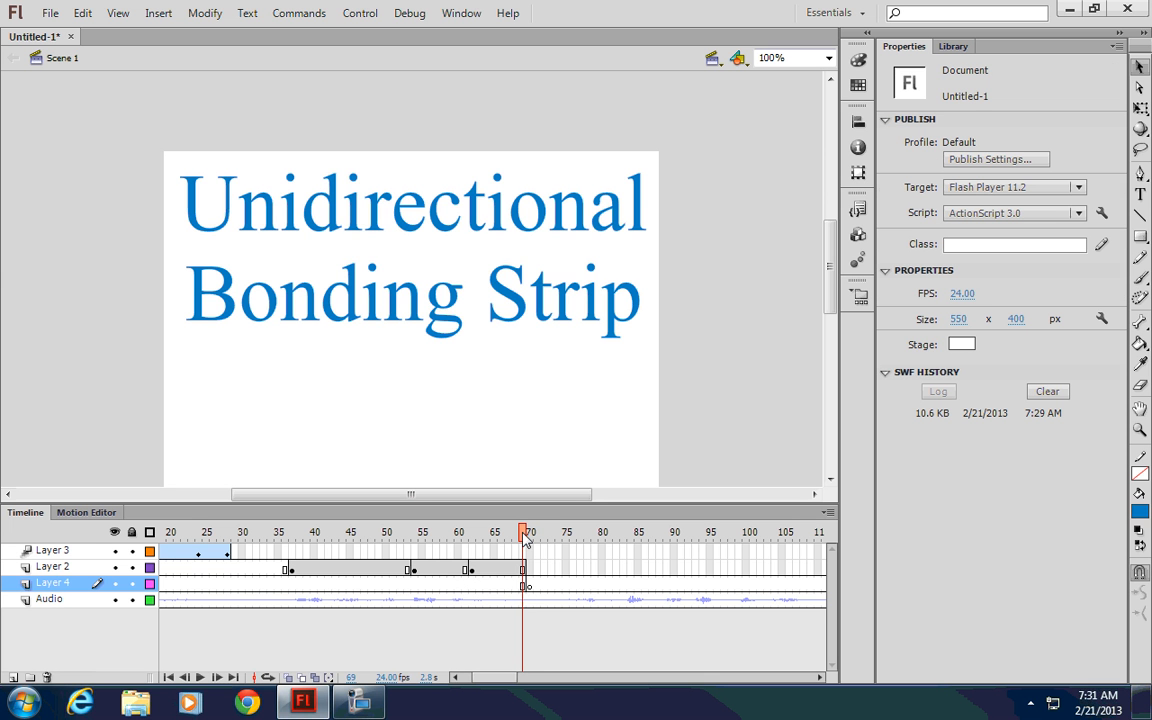
click(530, 587)
drag(522, 532, 525, 552)
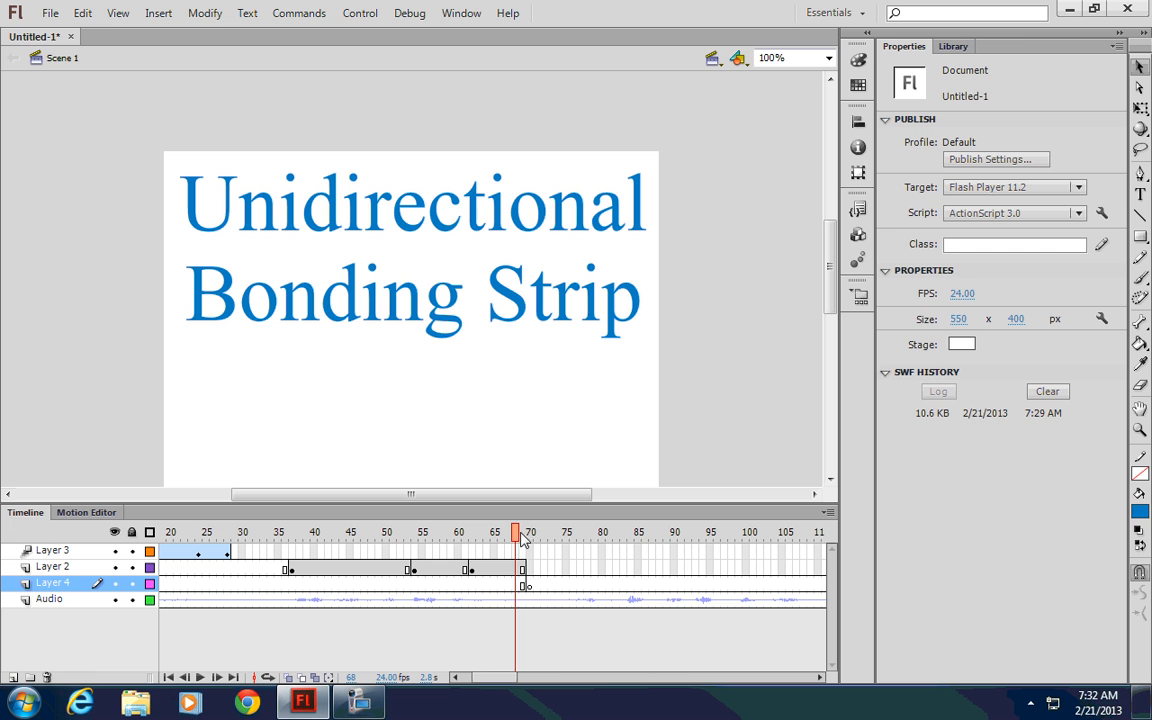
click(517, 568)
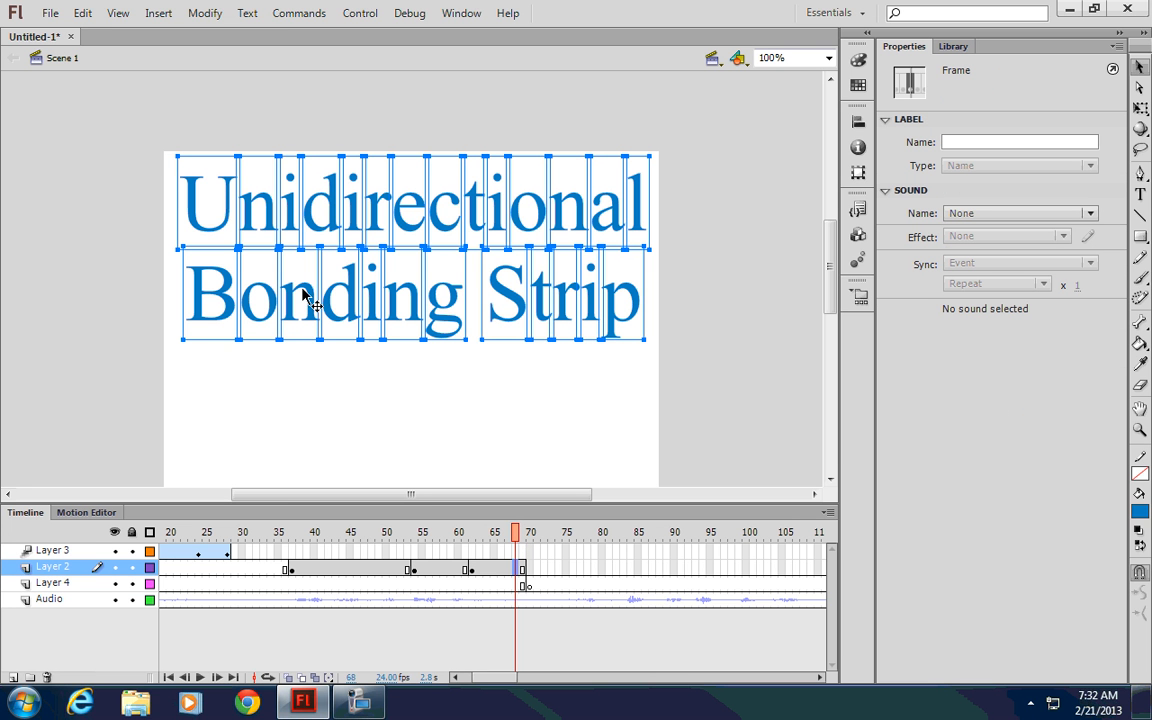
click(83, 13)
click(100, 103)
click(529, 585)
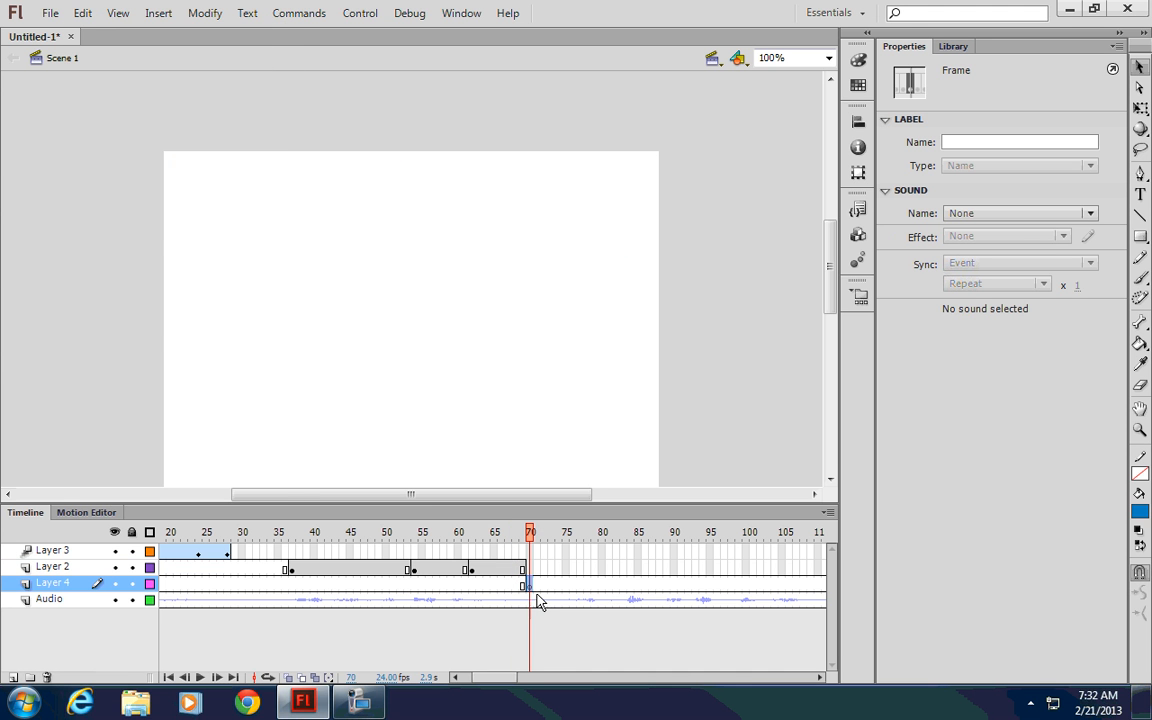
click(84, 15)
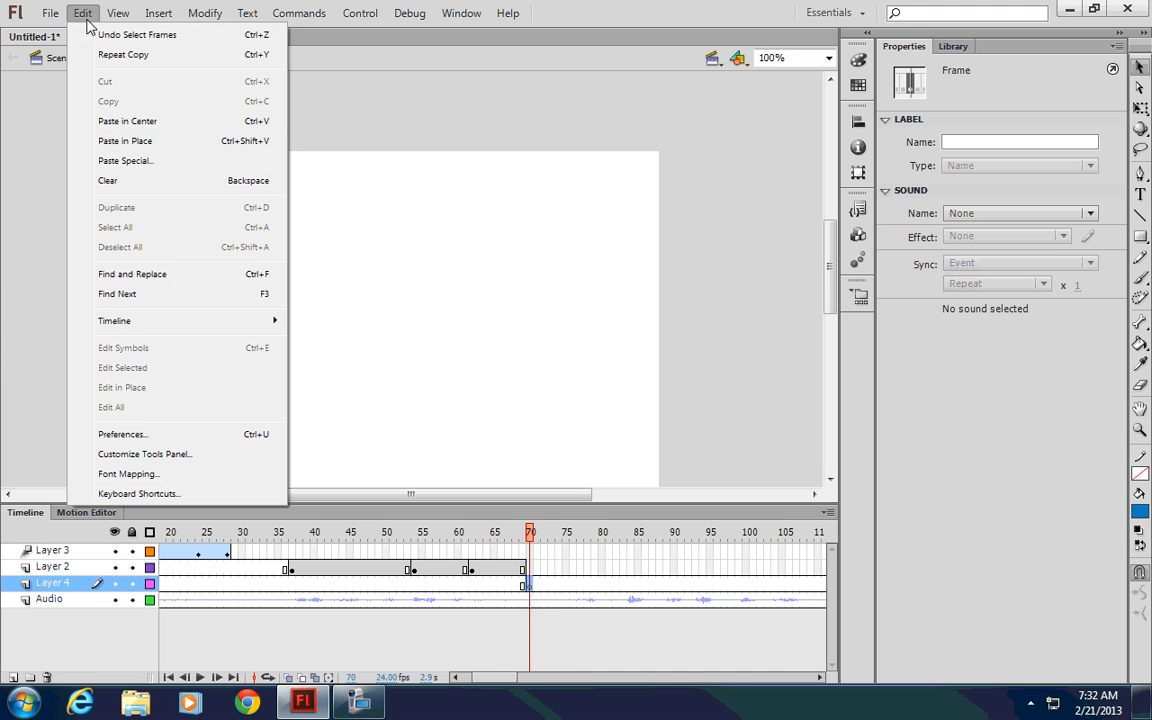
click(108, 141)
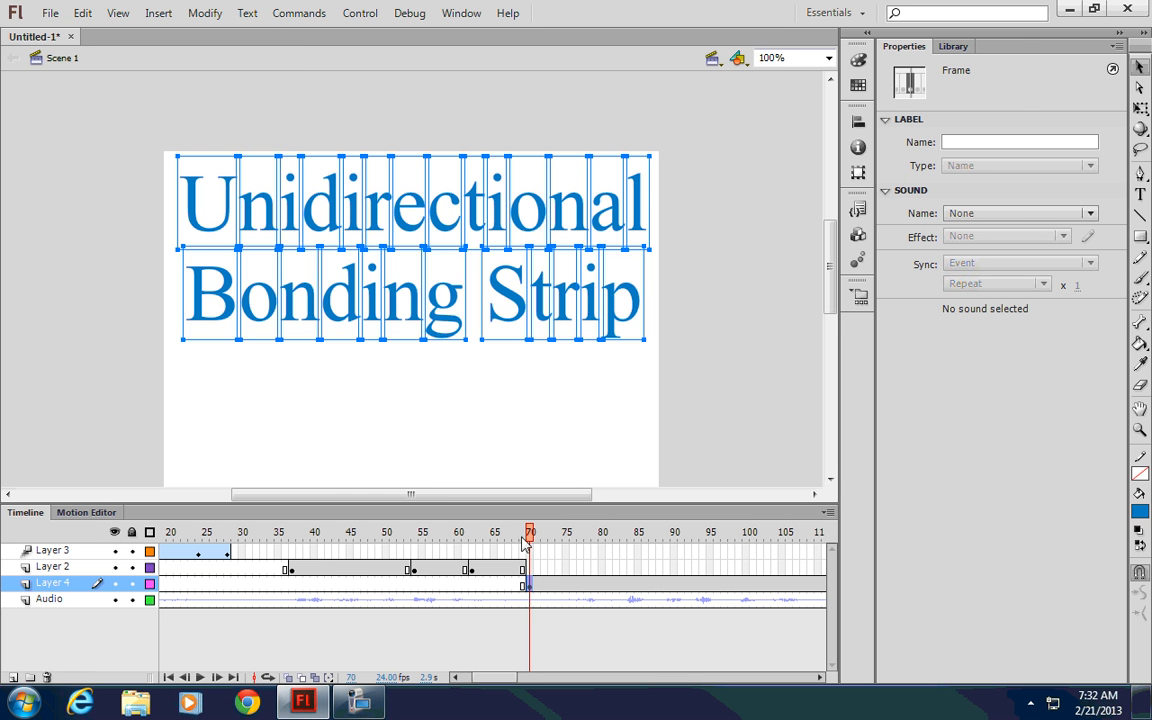
Step: Create a motion tween from all the title letters at frame 70 of Layer 4, accepting symbol conversion and suppressing that prompt in future
drag(524, 543, 328, 543)
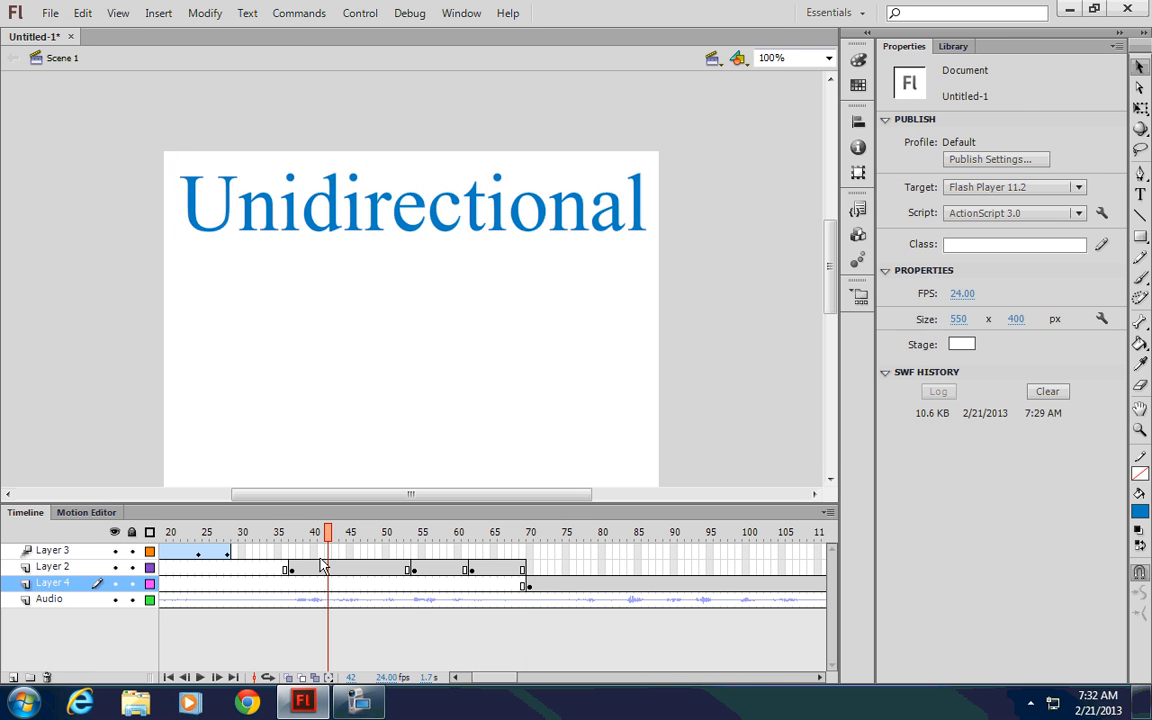
click(531, 571)
click(532, 585)
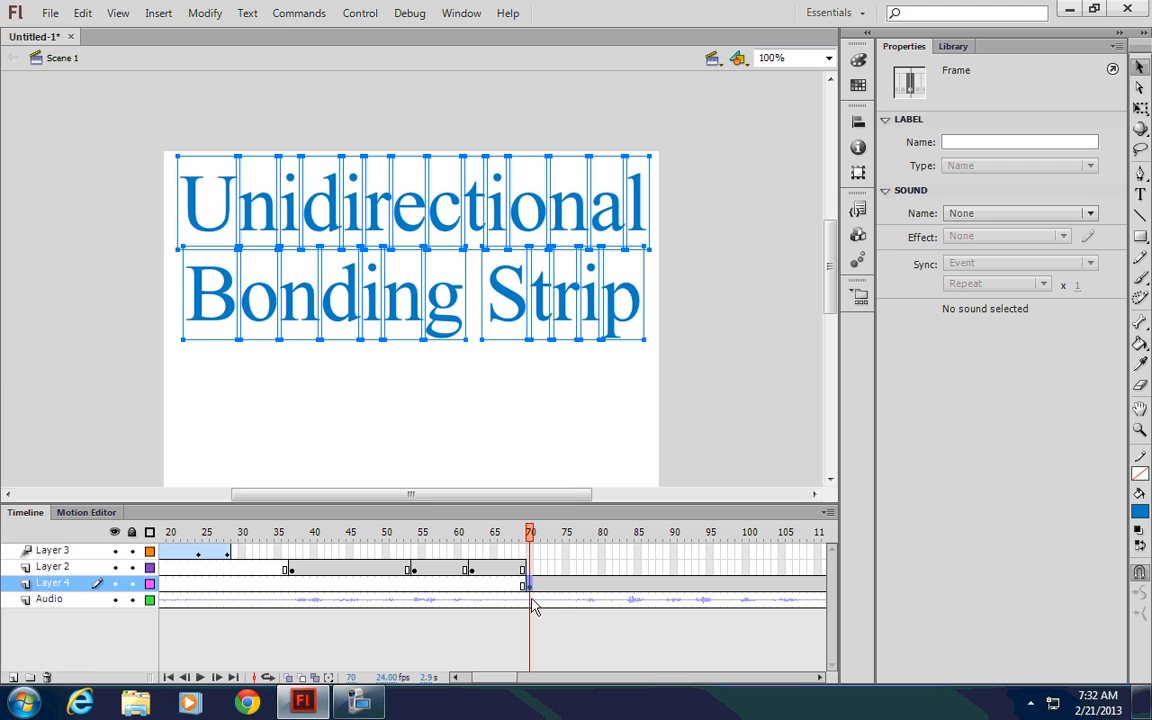
click(819, 677)
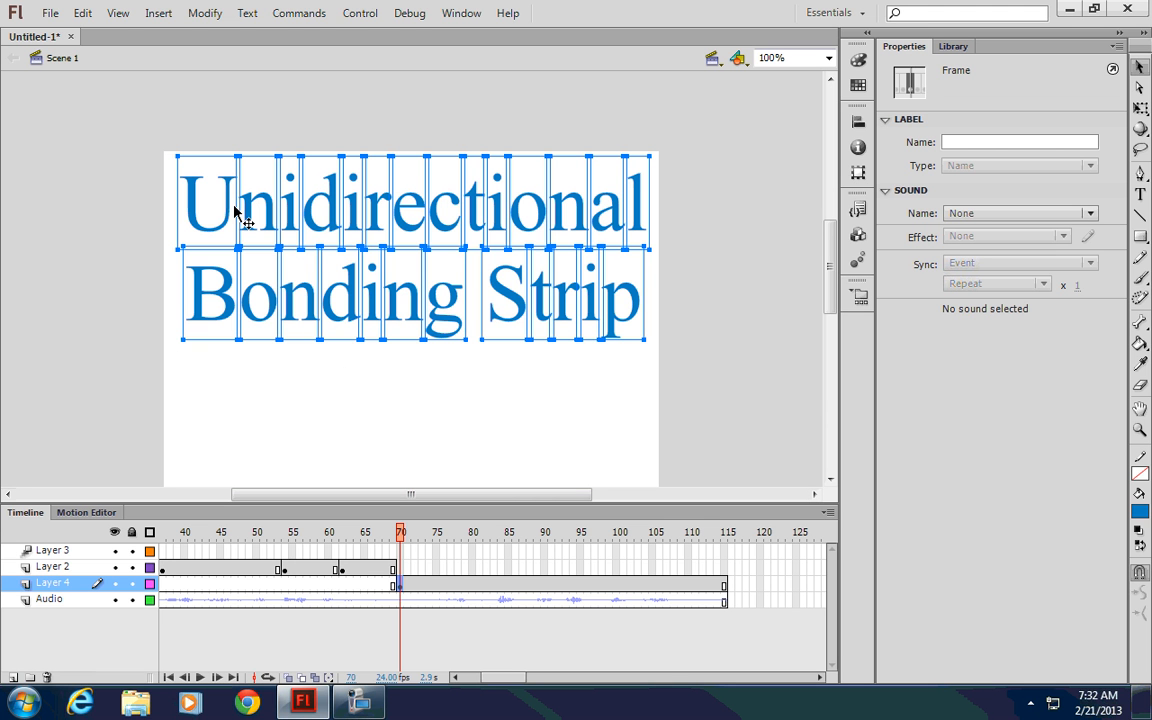
click(318, 327)
click(126, 118)
drag(126, 118, 711, 372)
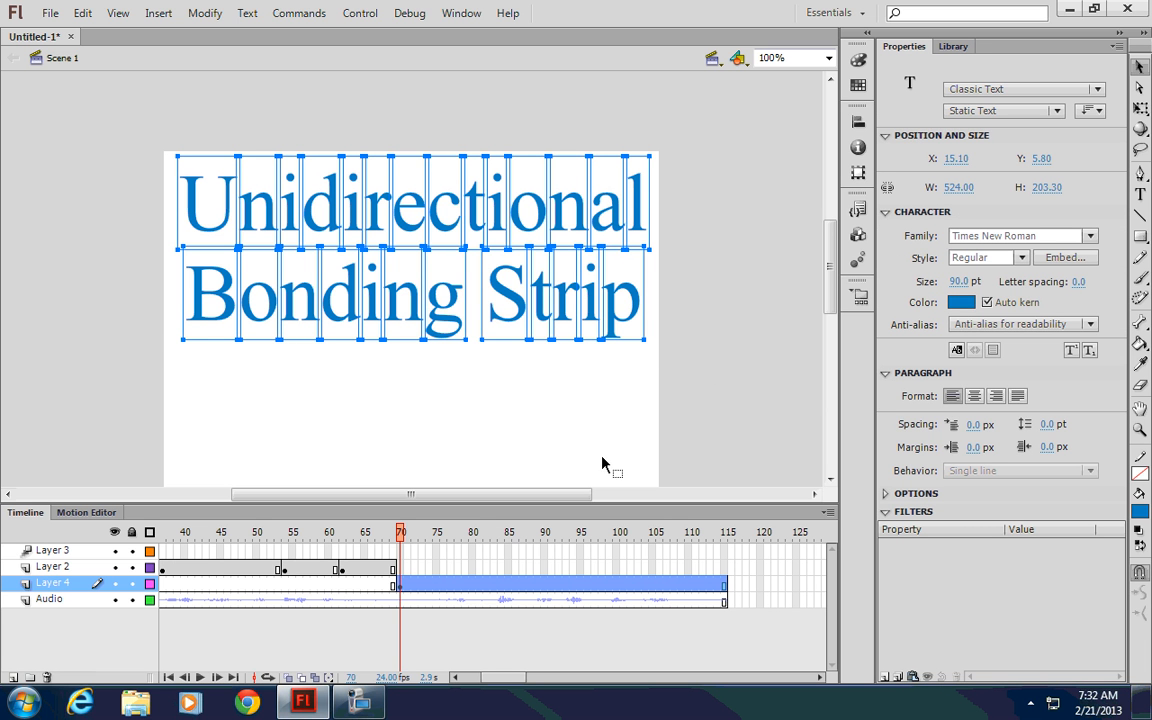
right_click(410, 318)
click(424, 211)
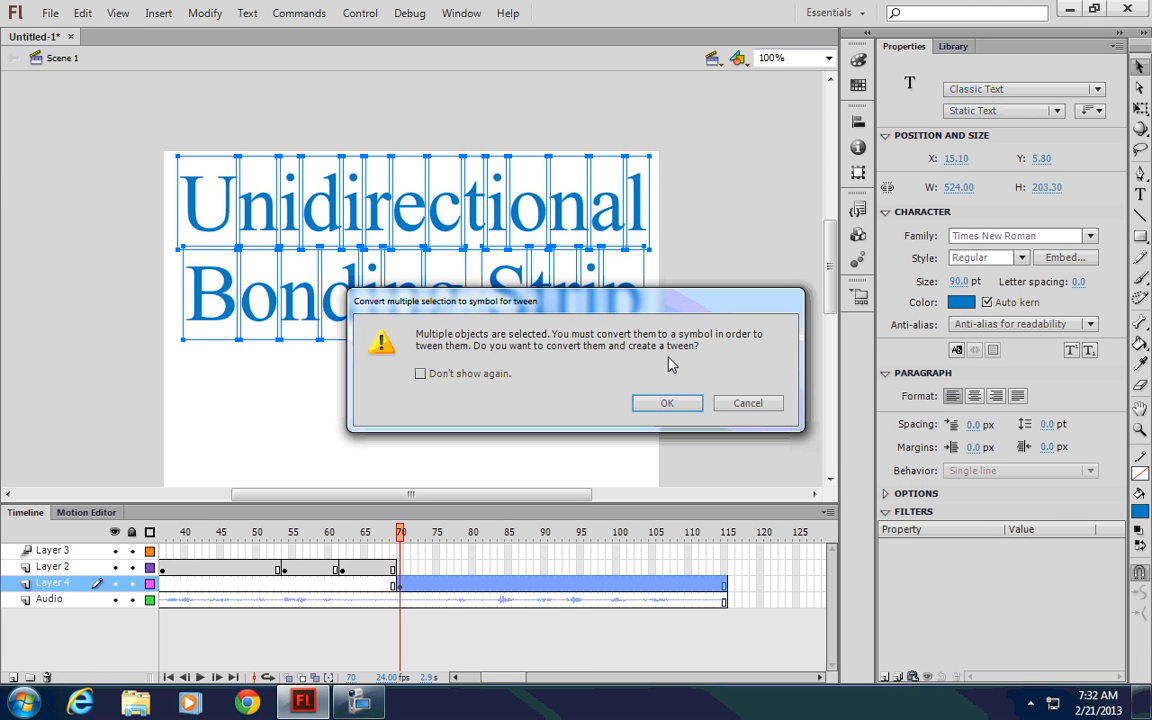
click(424, 376)
click(682, 404)
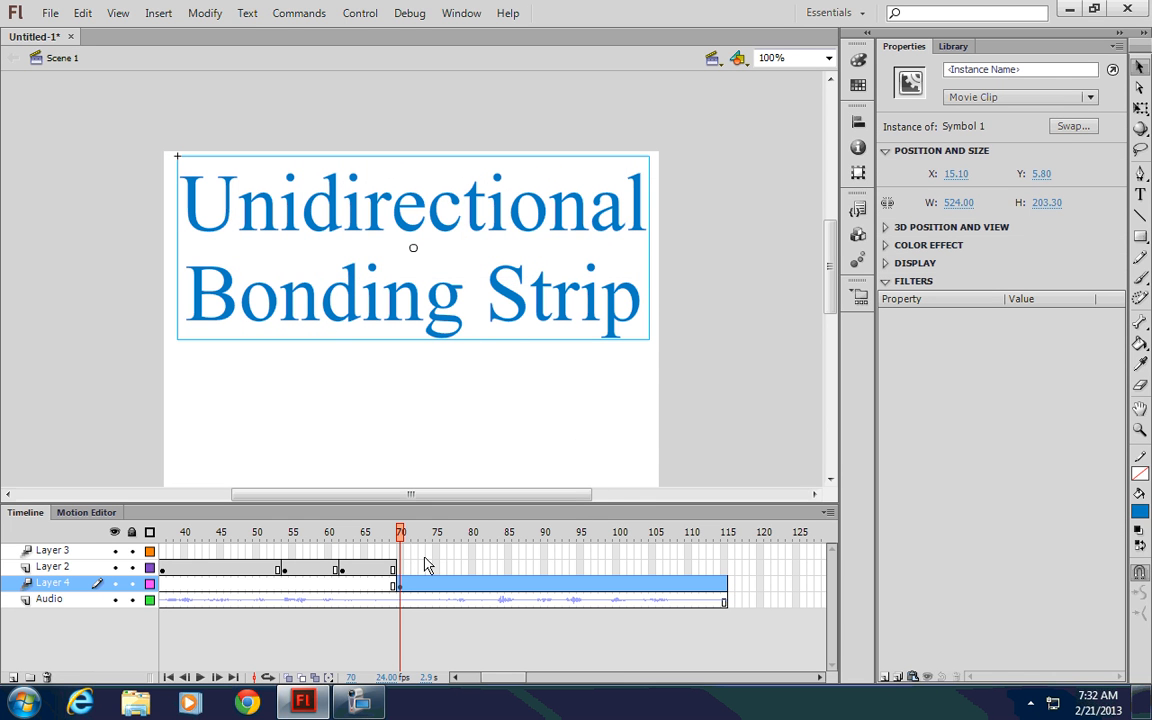
Step: Play the animation from frame 66 to check the transition into the Layer 4 tween
drag(400, 535, 374, 536)
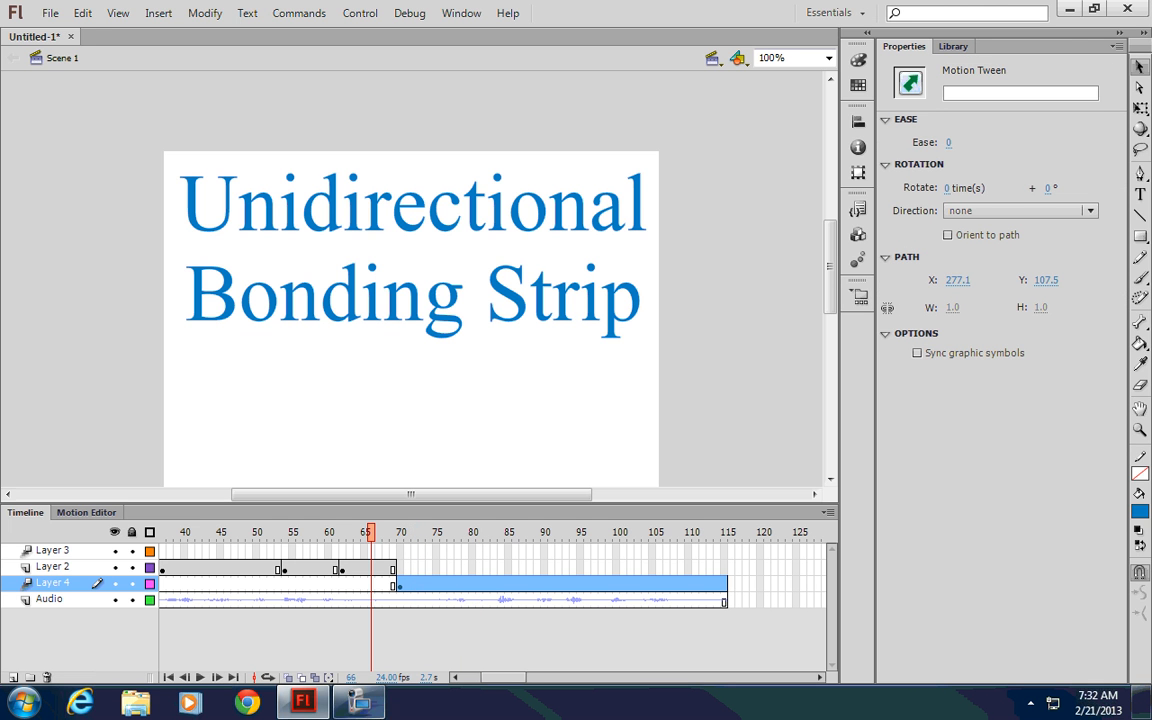
click(200, 677)
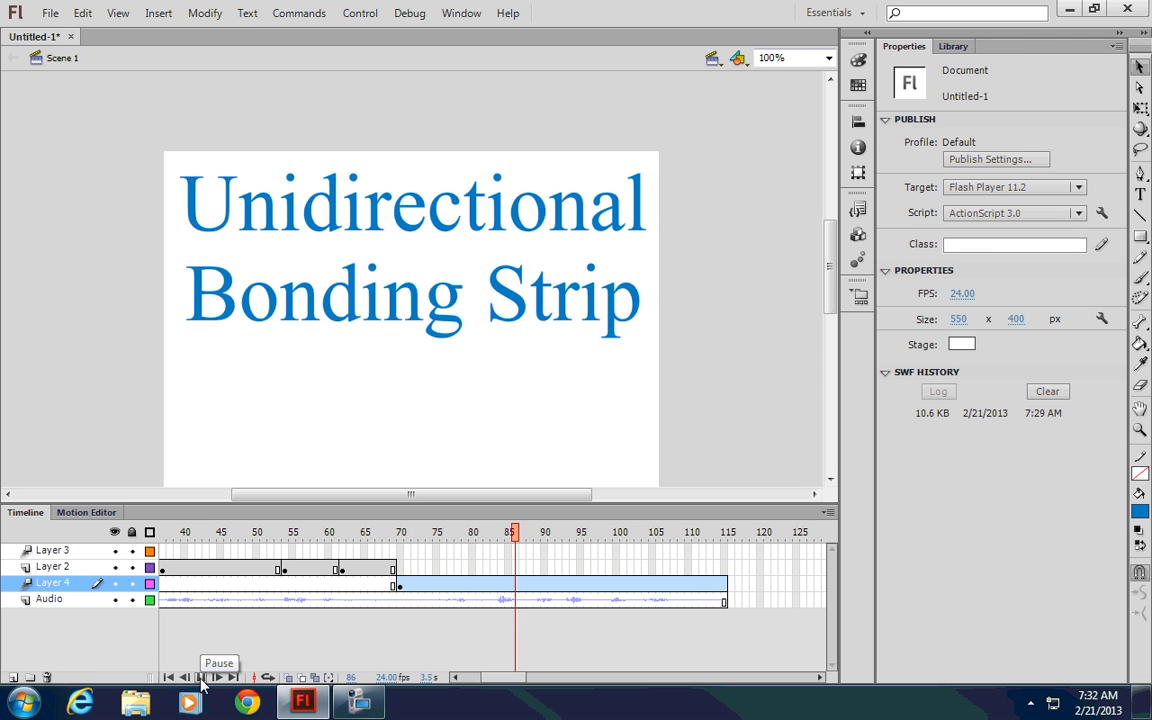
click(200, 677)
Step: Insert a Position keyframe at frame 74 of the Layer 4 motion tween
click(480, 540)
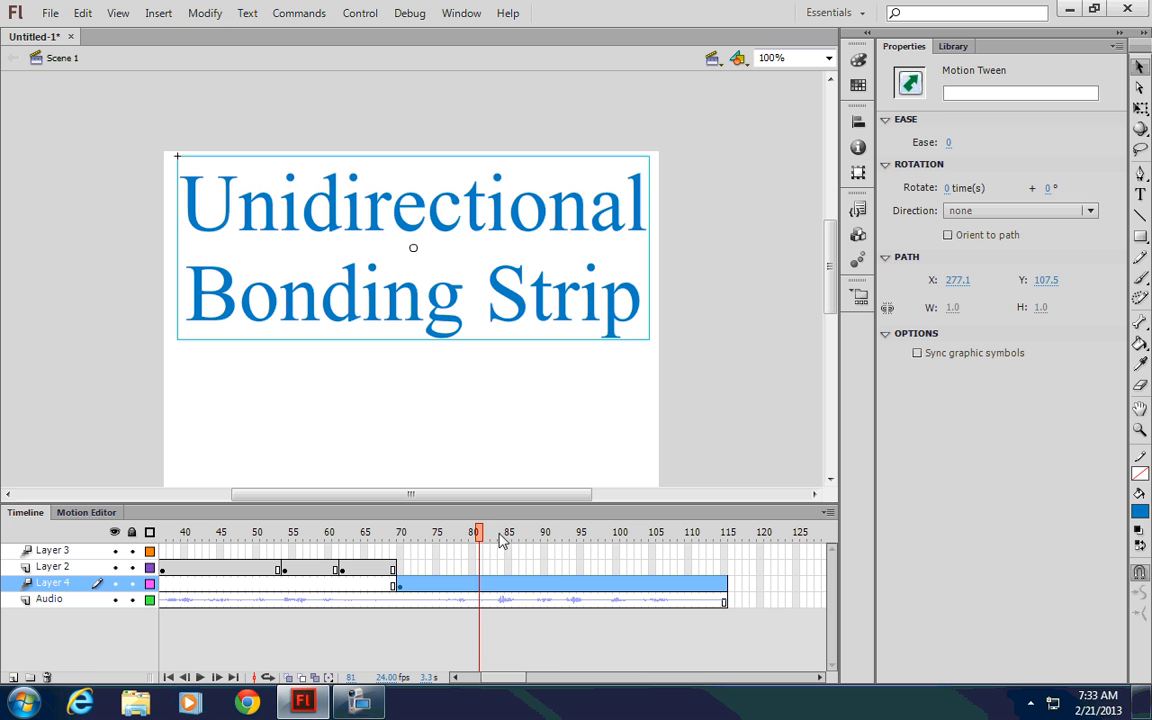
click(438, 540)
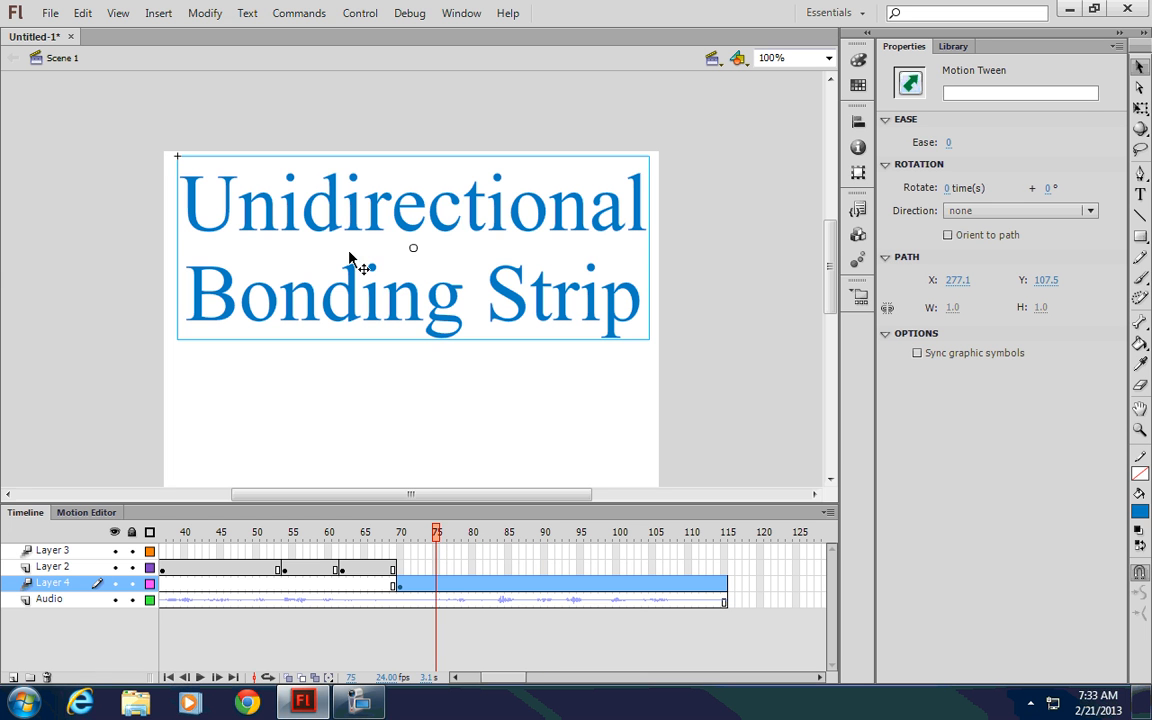
click(432, 533)
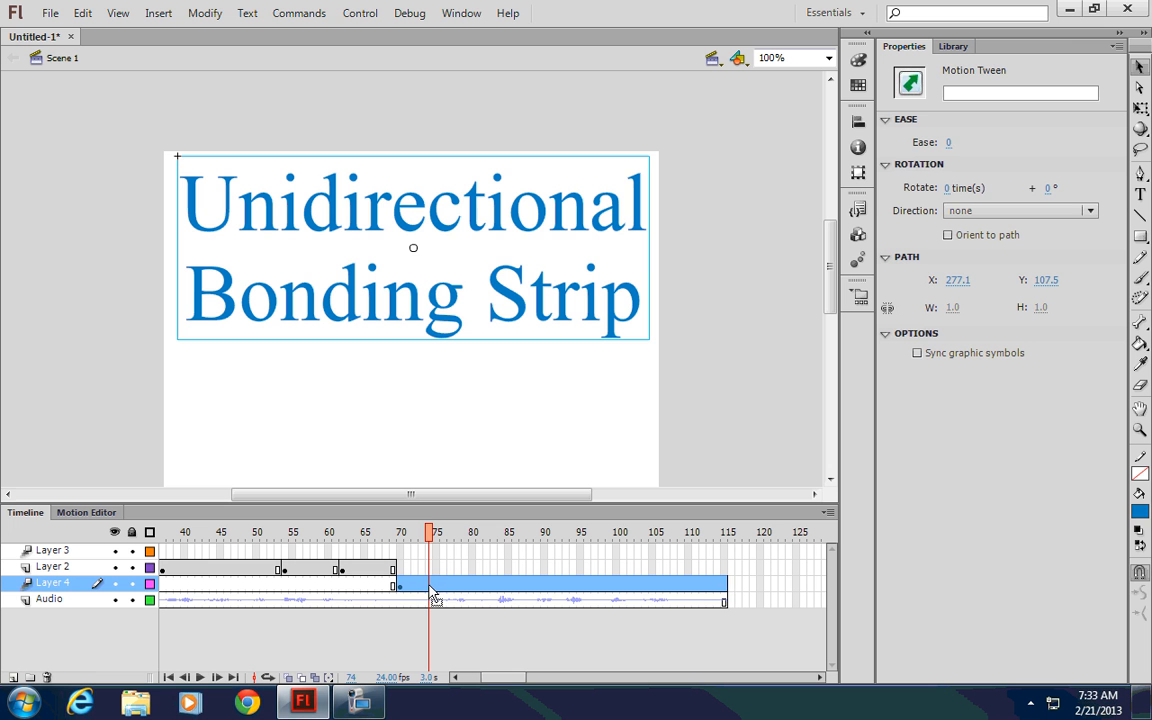
click(436, 553)
ctrl+click(431, 585)
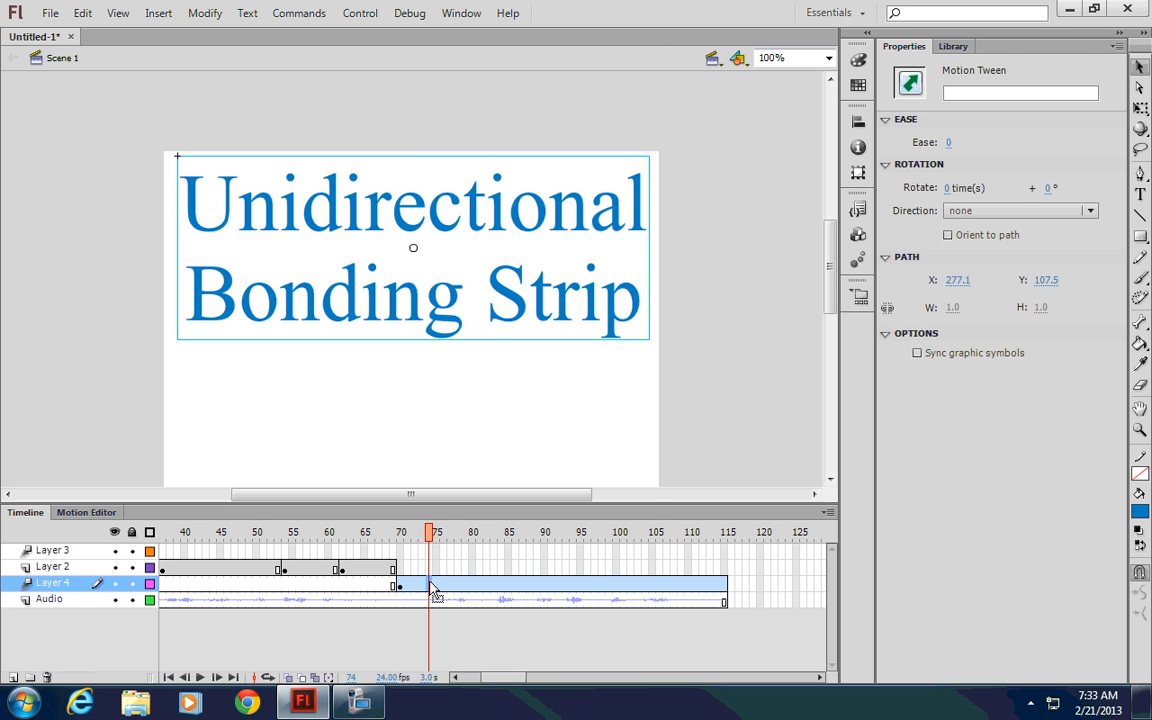
right_click(432, 588)
mouse_move(517, 183)
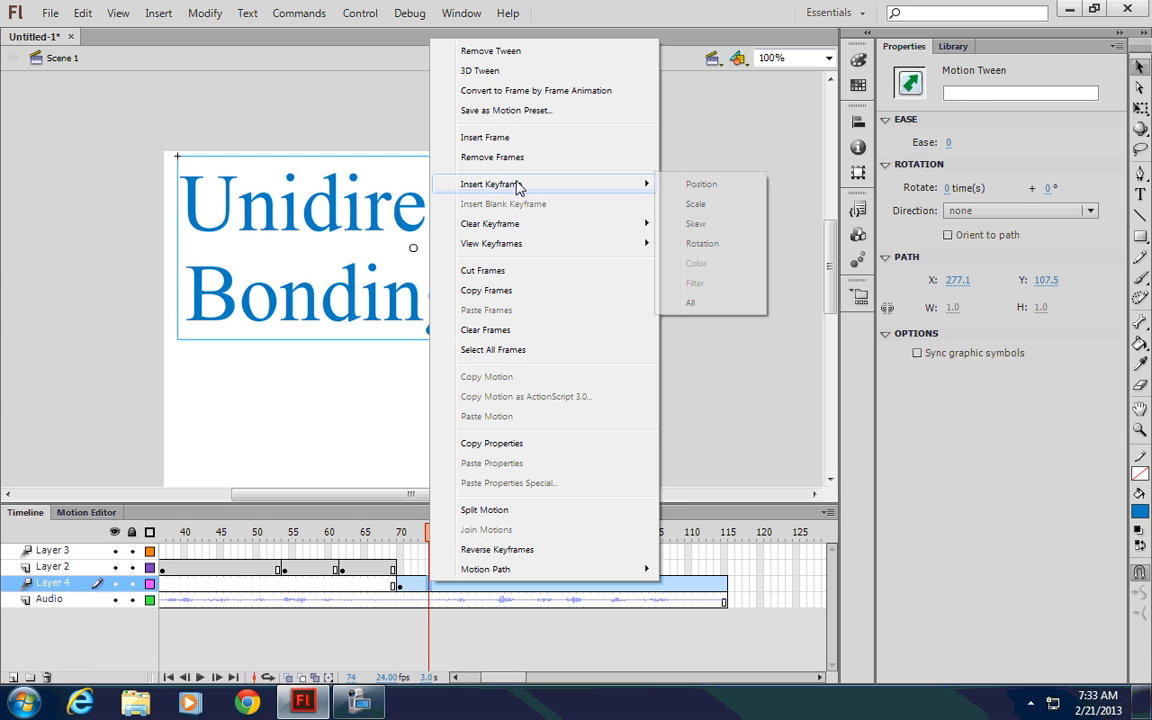
click(700, 185)
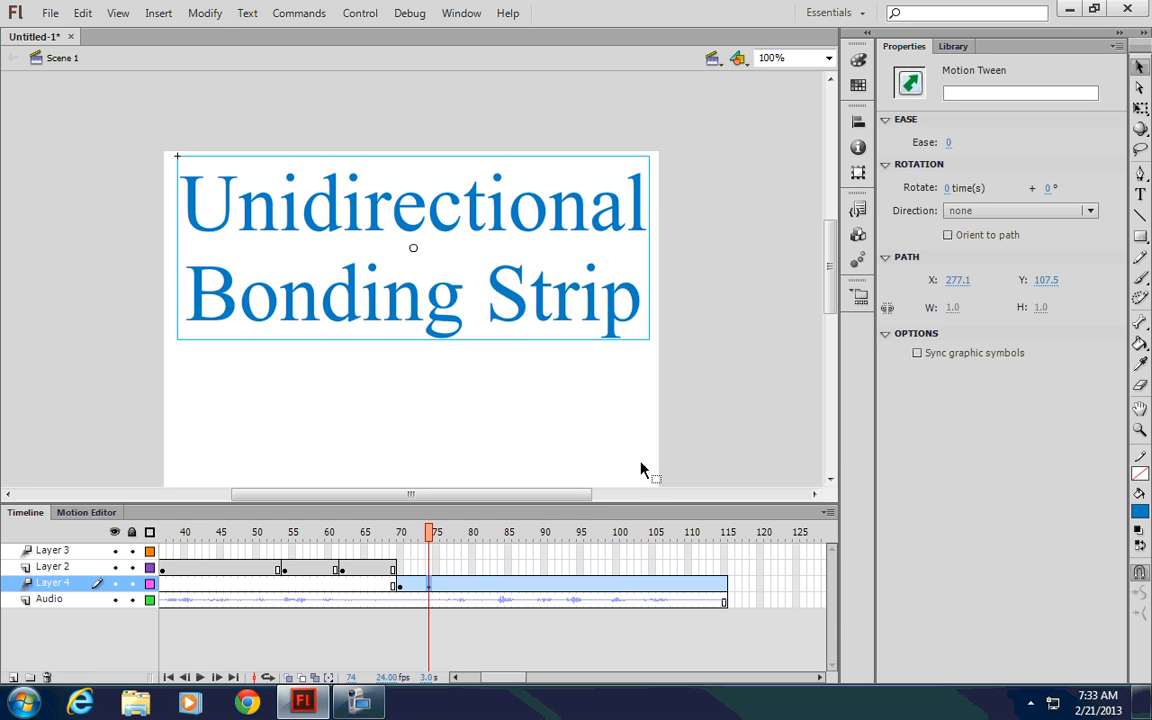
Step: At frame 81, move the title horizontally off the left side of the stage, to about X -535
drag(433, 537, 477, 533)
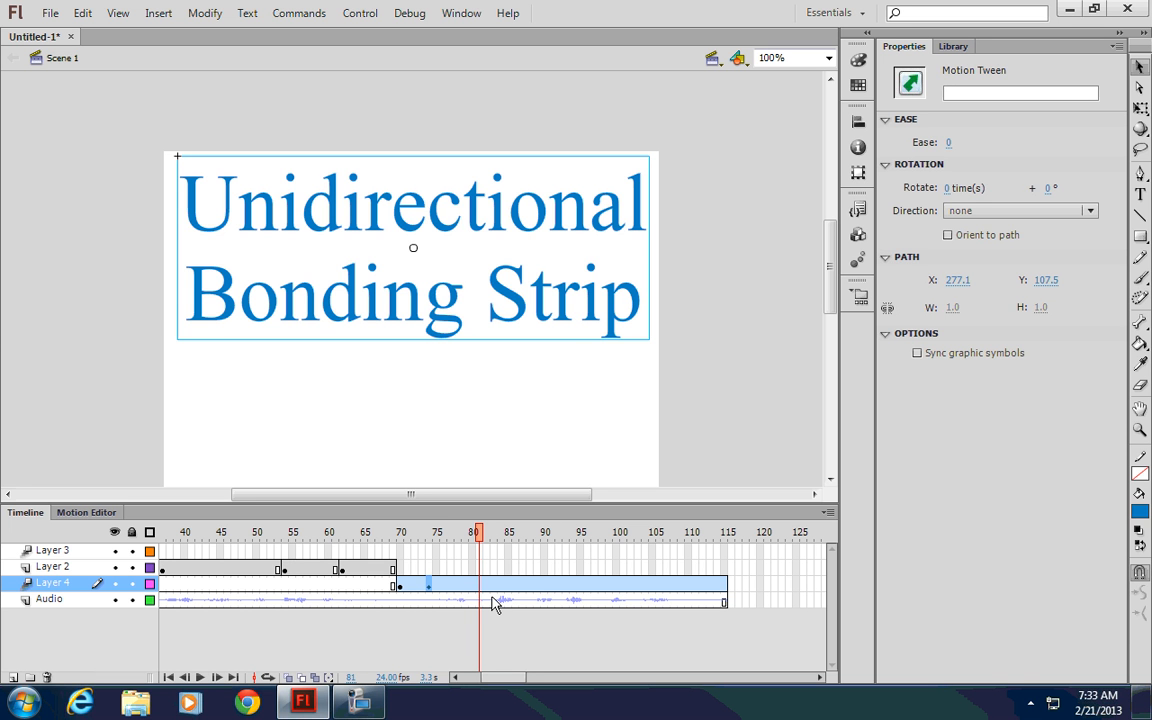
drag(580, 212, 102, 211)
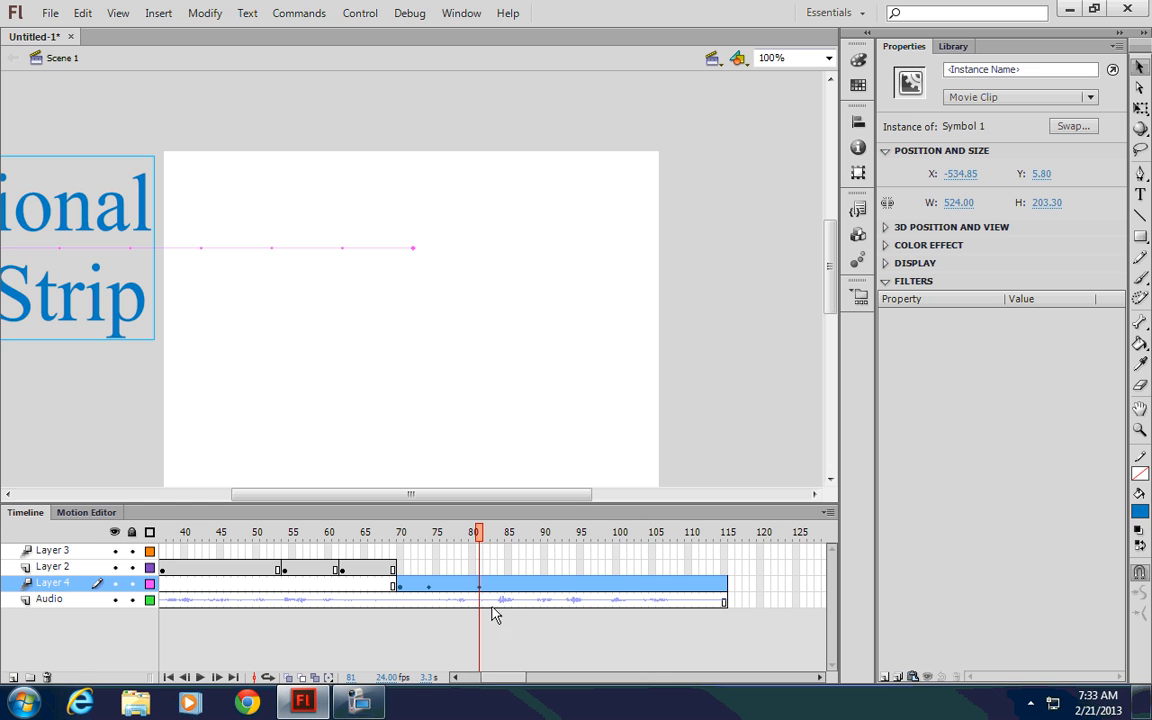
Step: Replay the animation from around frame 50 to review the title appearing and sliding off the stage
drag(480, 540, 249, 540)
click(201, 677)
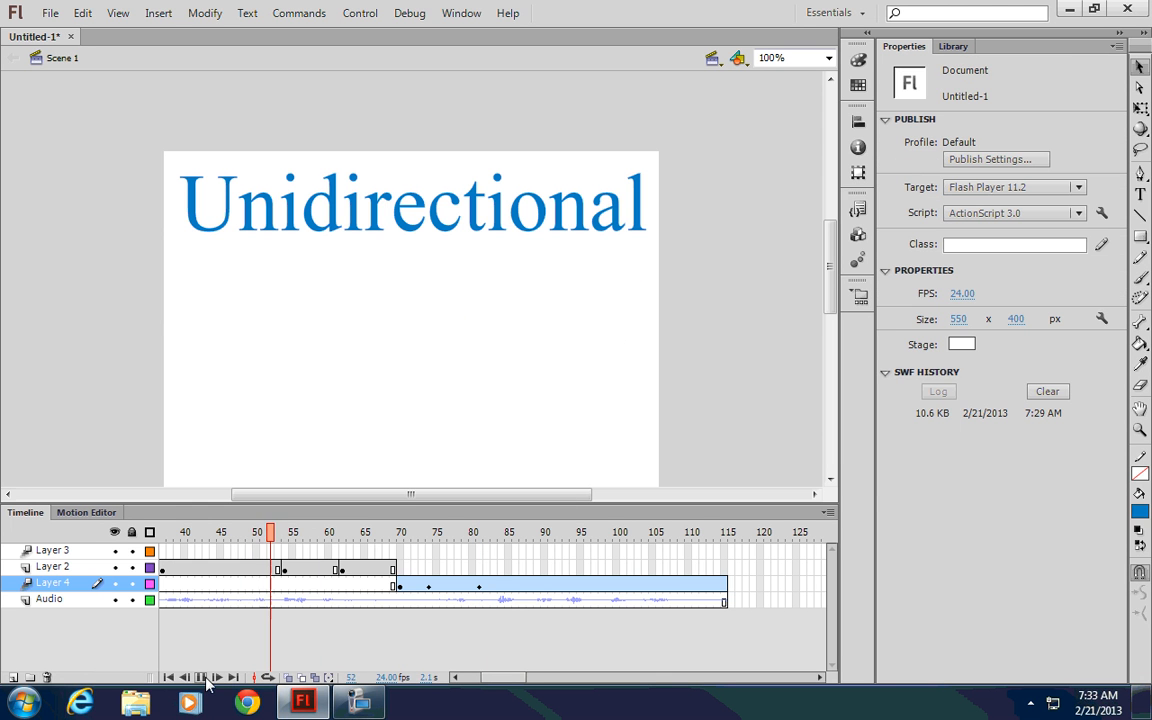
click(206, 677)
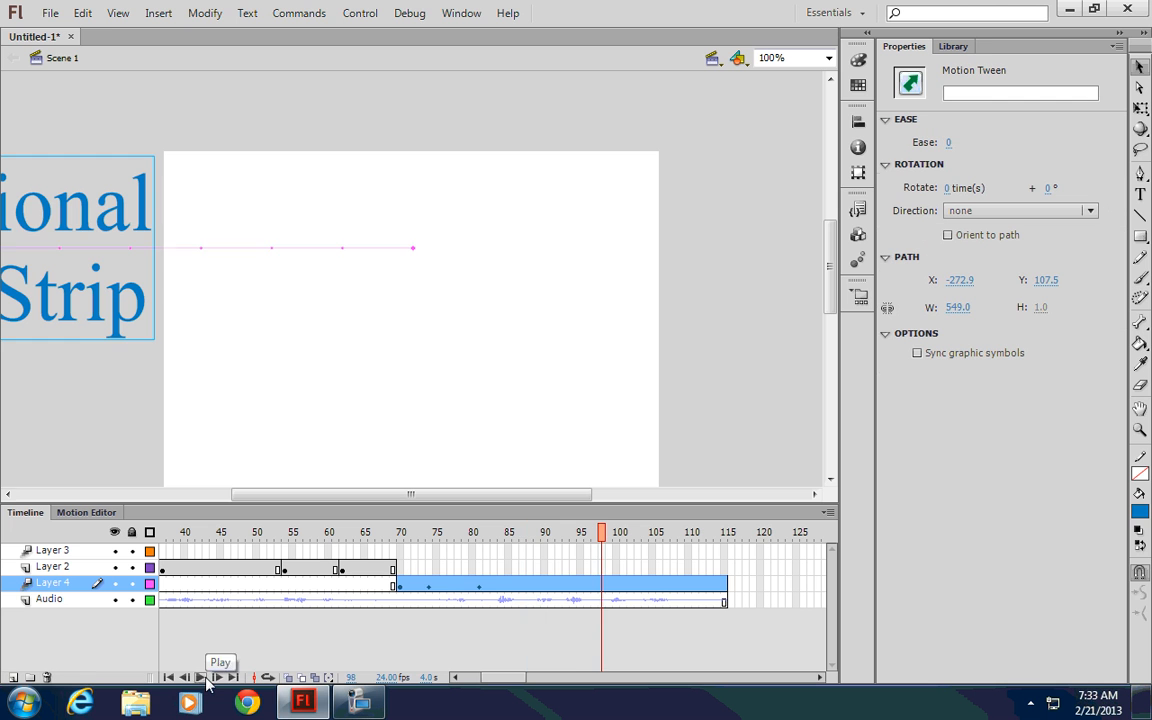
drag(604, 537, 258, 540)
click(201, 677)
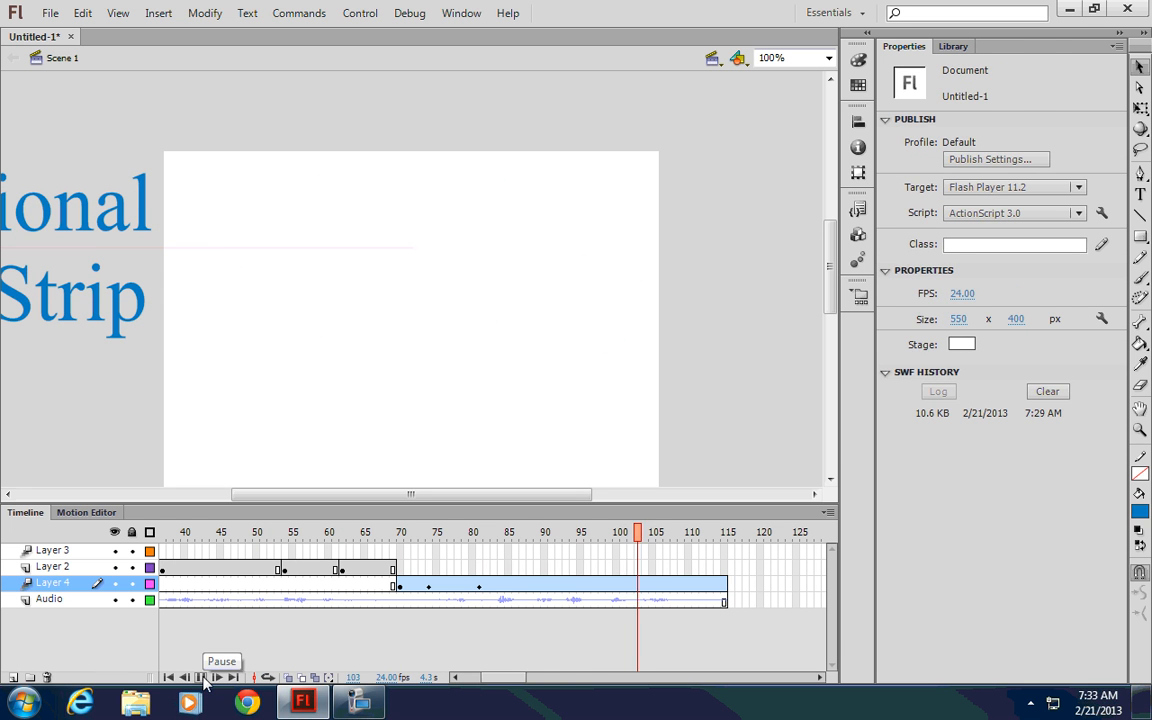
Step: Split the Layer 4 motion tween at frame 82, just after the title has slid off the stage
click(201, 677)
drag(650, 540, 530, 560)
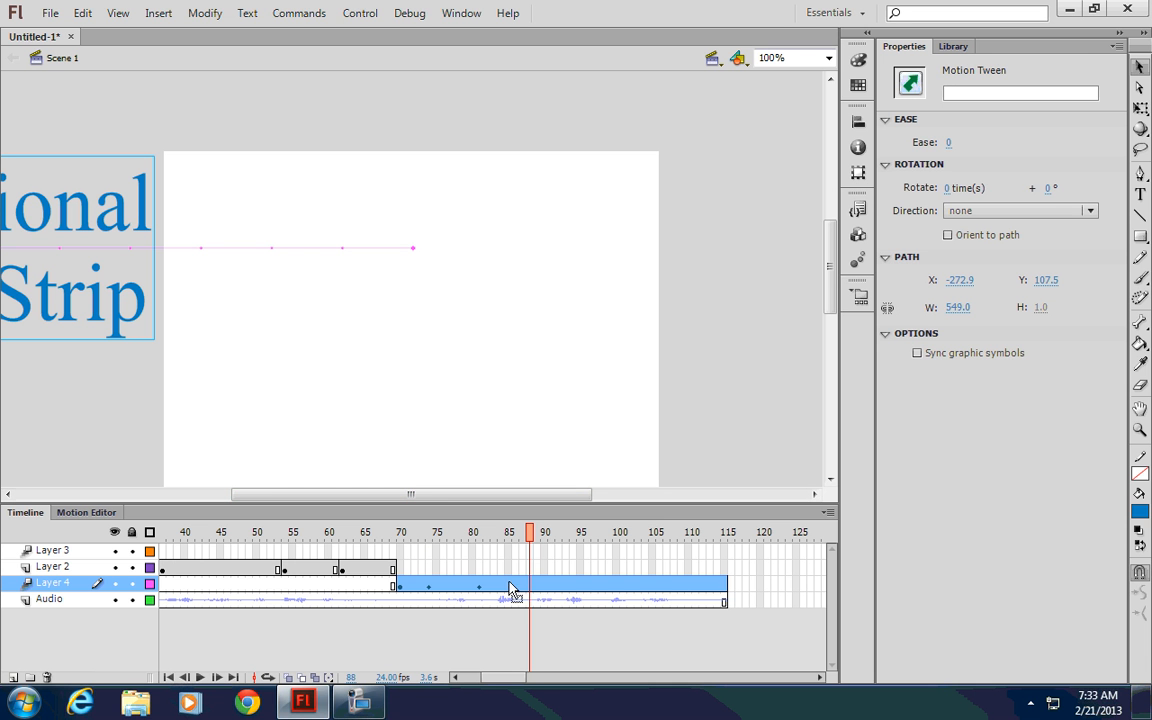
click(487, 532)
click(734, 585)
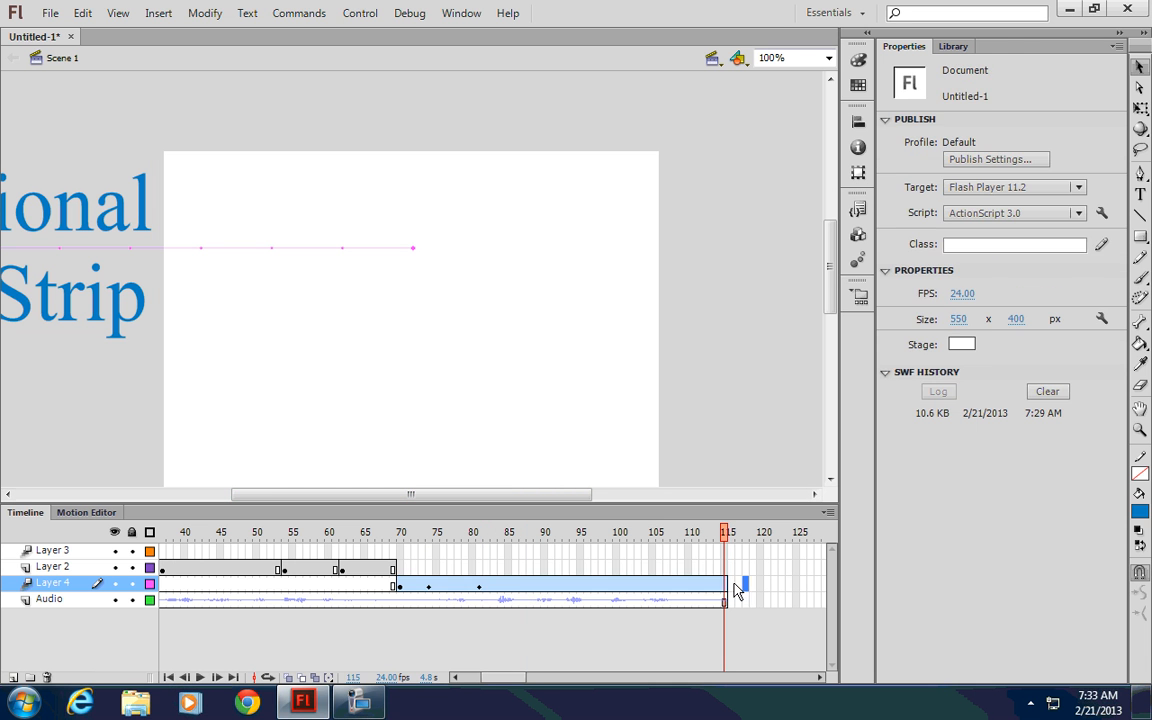
click(727, 584)
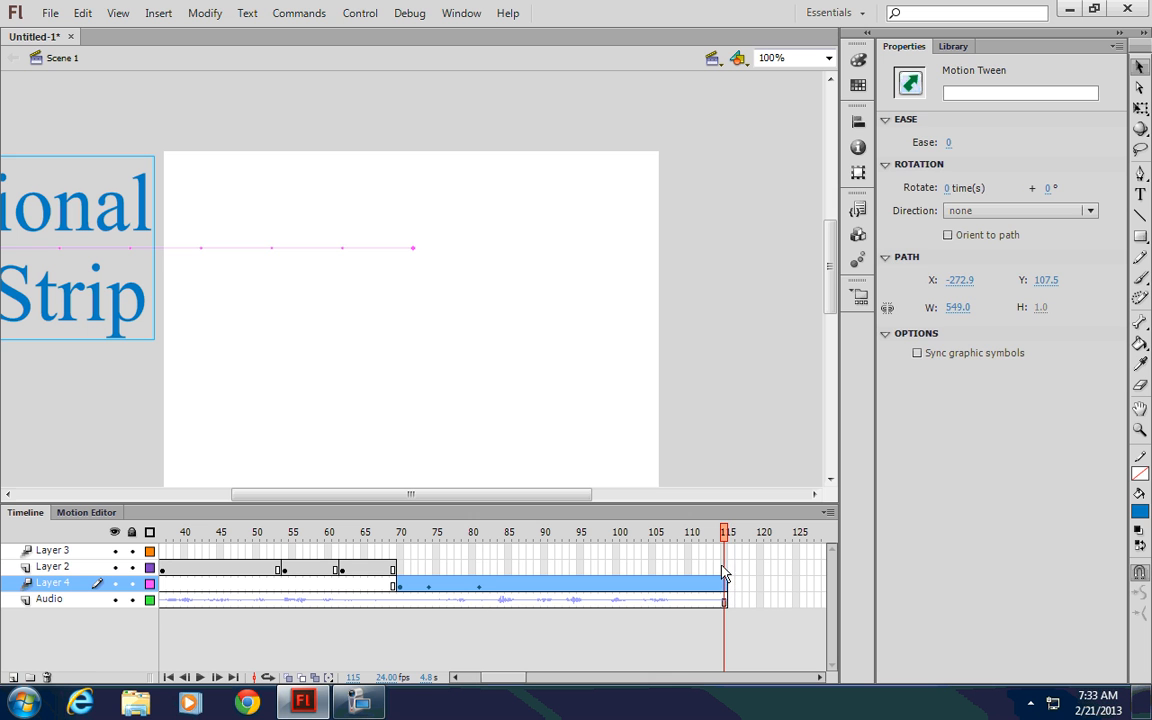
click(481, 587)
click(492, 572)
click(485, 586)
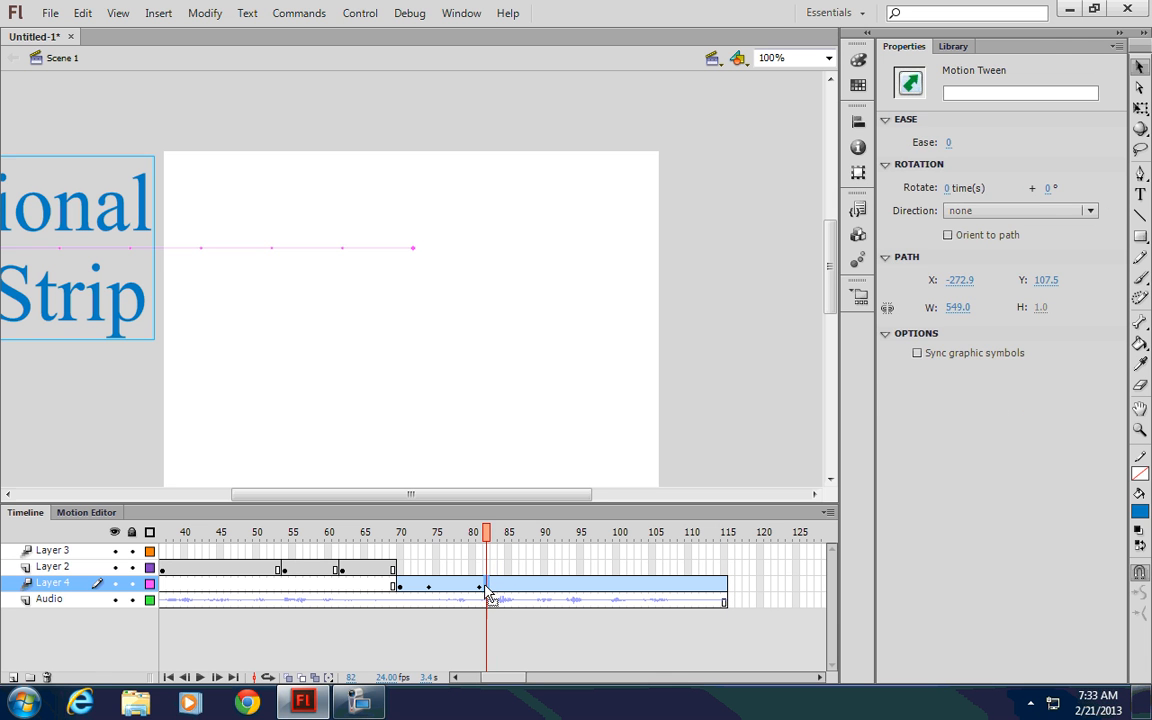
click(480, 569)
click(480, 586)
right_click(486, 588)
click(535, 513)
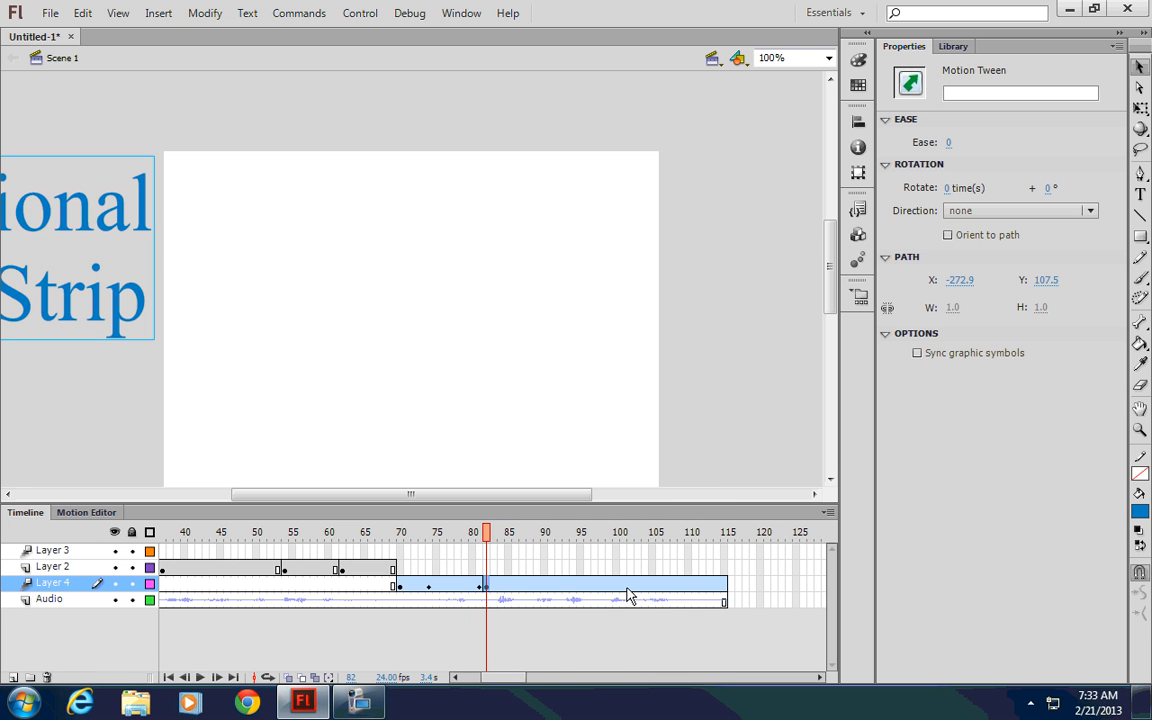
Step: Remove the second Layer 4 tween span, from frame 82 to frame 115
click(562, 588)
right_click(562, 590)
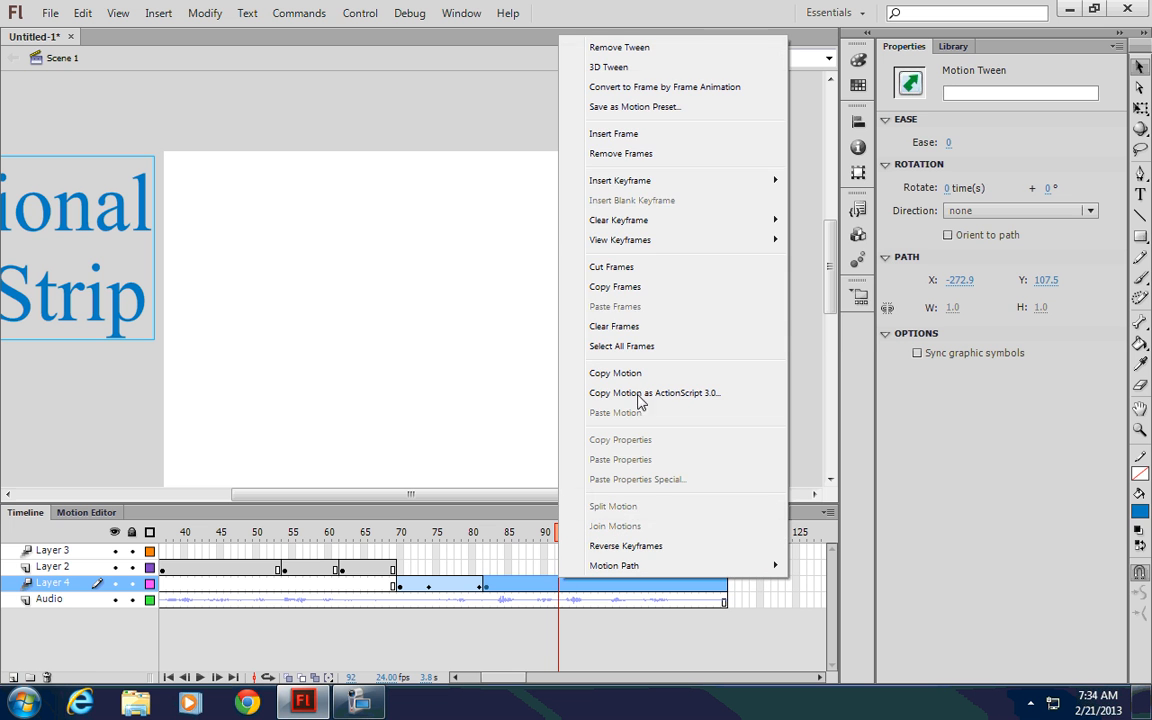
mouse_move(715, 227)
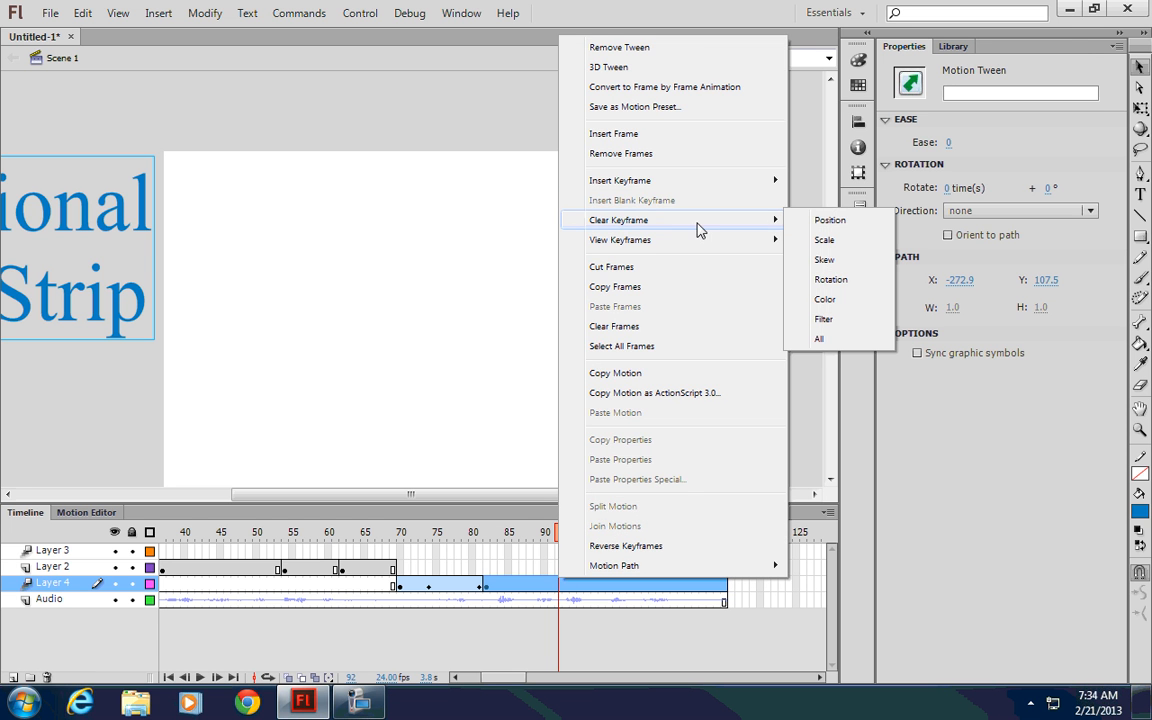
click(630, 155)
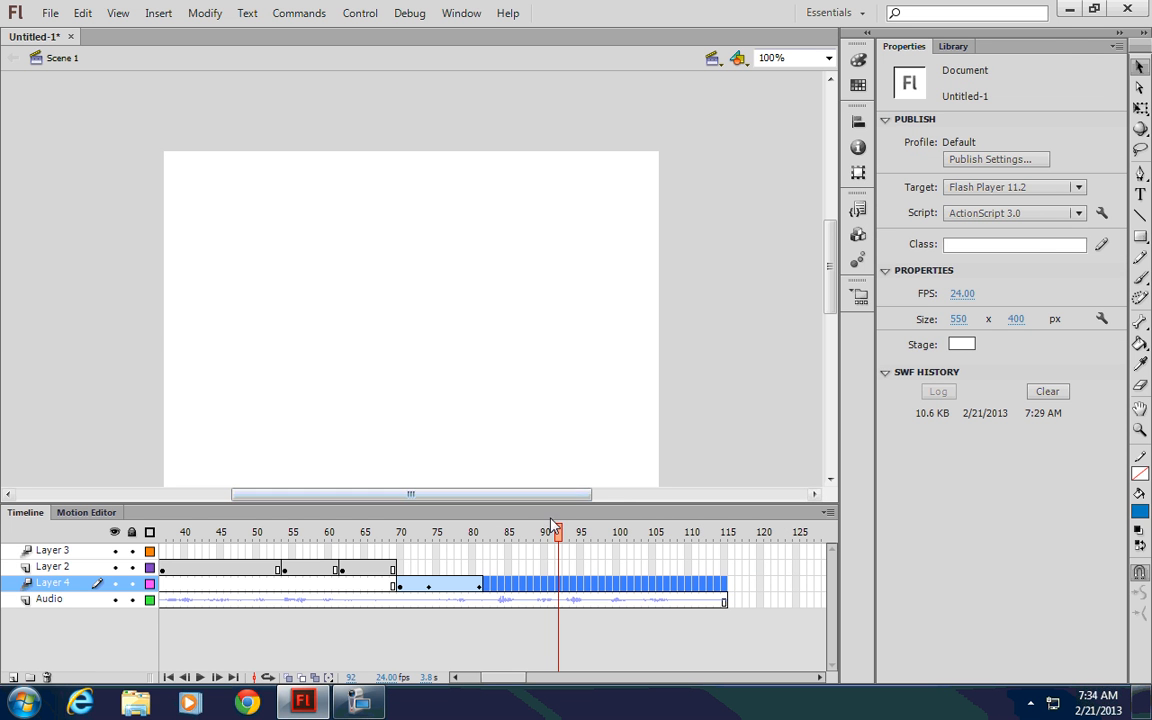
Step: Scrub through the emptied frames, then play from frame 82 to hear the remaining audio
drag(552, 525, 690, 570)
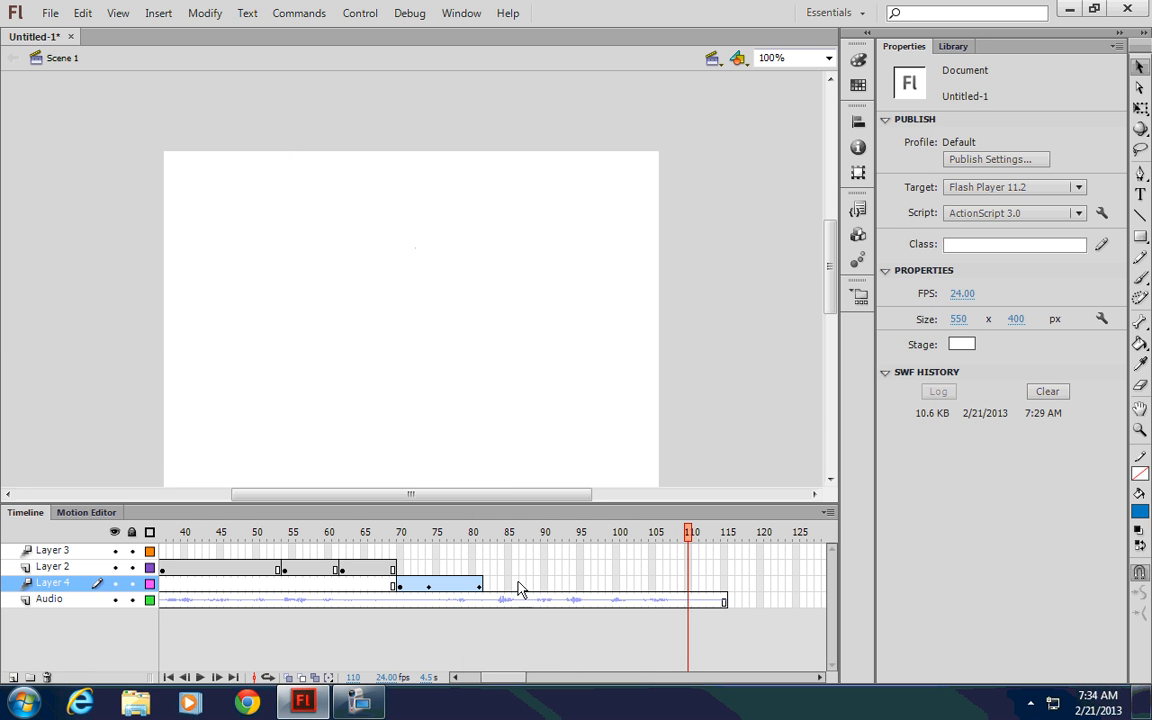
click(485, 532)
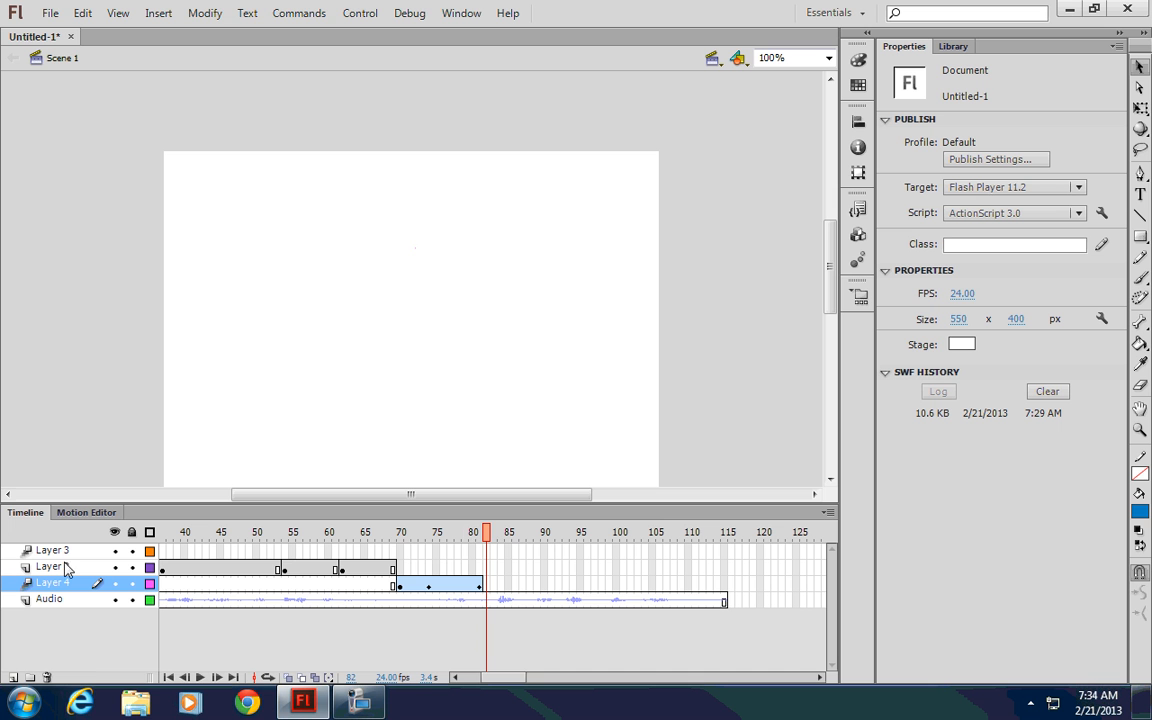
click(200, 677)
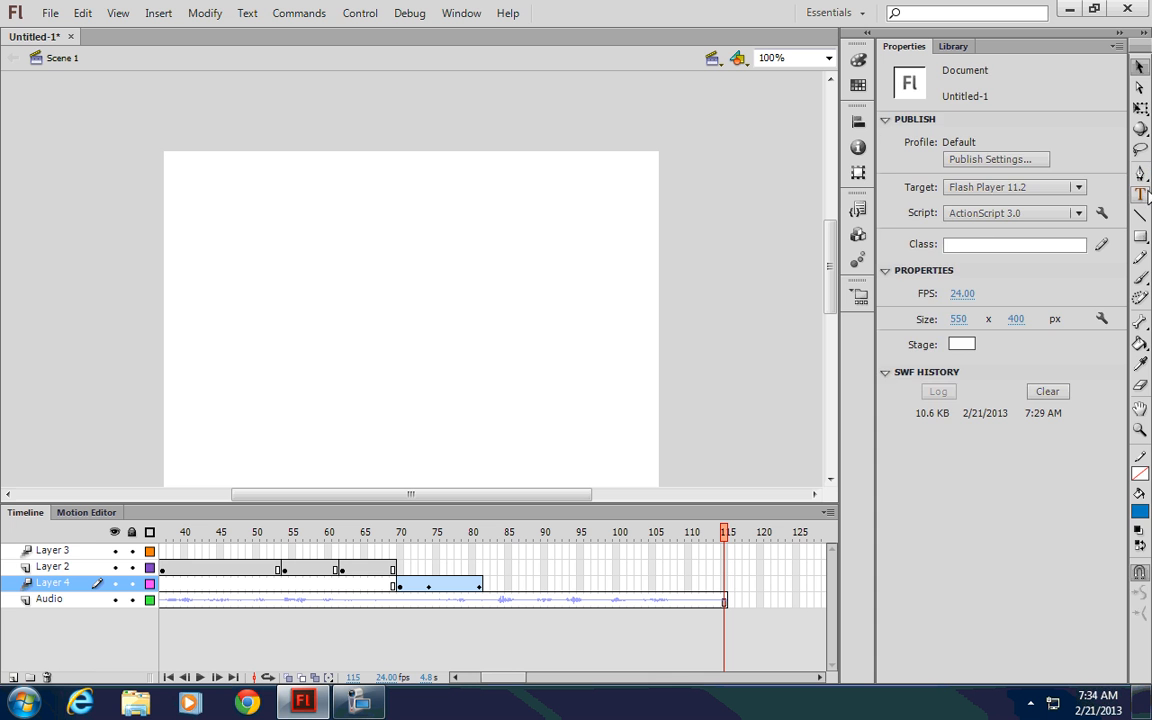
Step: Try to start a text block on Layer 4 at frame 115 with the Text tool
click(1140, 194)
click(252, 242)
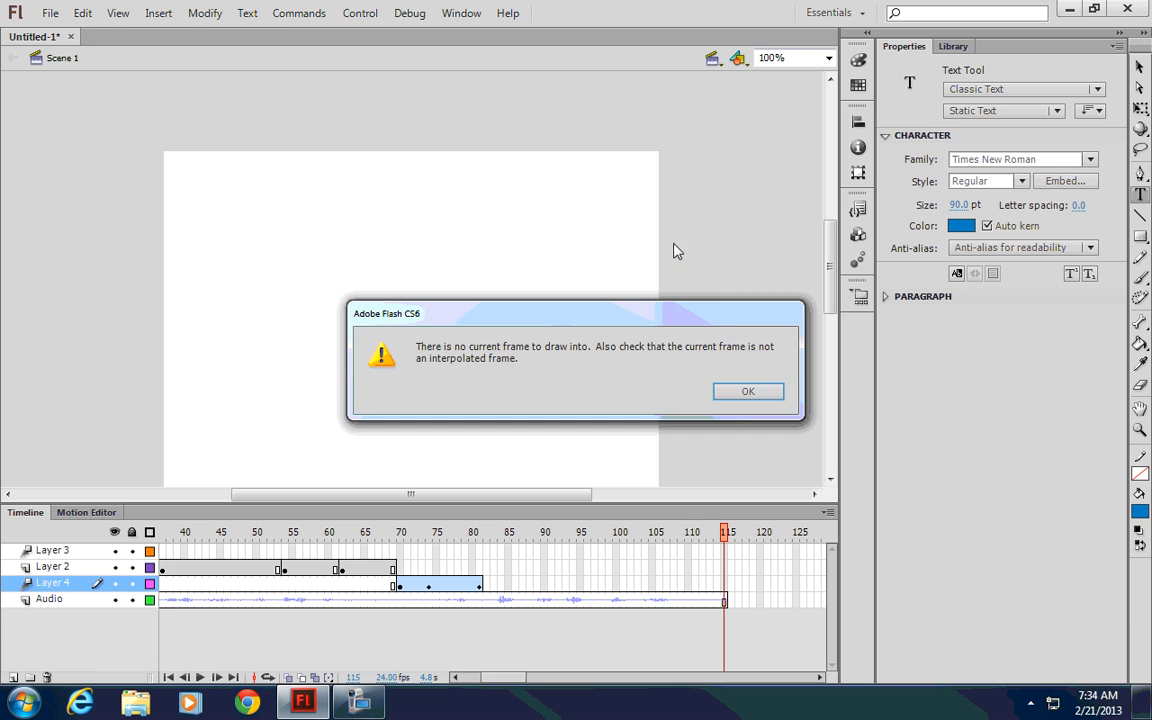
click(768, 392)
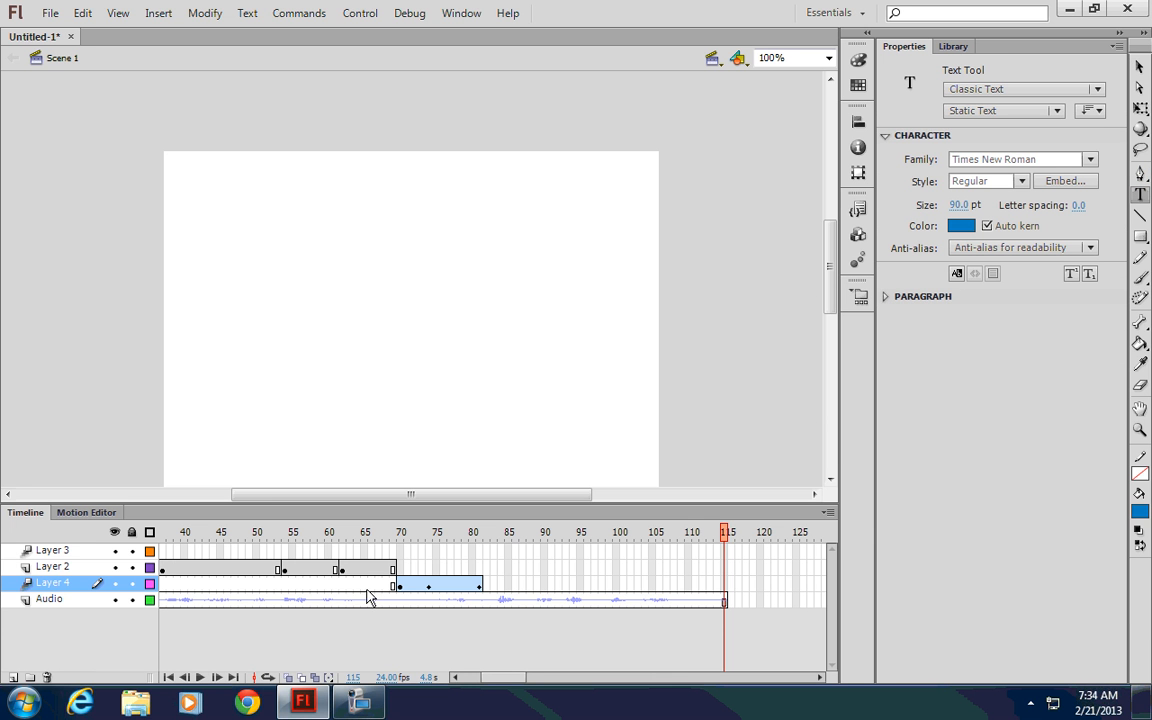
Step: Add a new layer directly above Layer 4 and insert a keyframe on it at frame 83
click(13, 677)
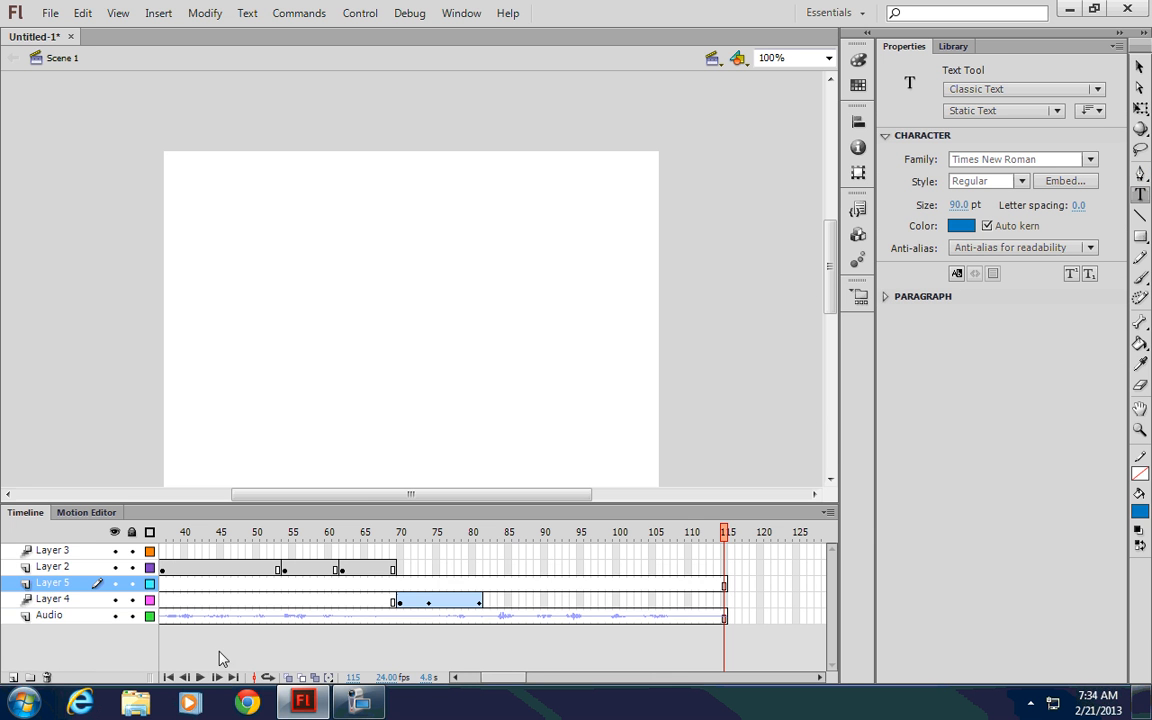
click(494, 584)
click(489, 590)
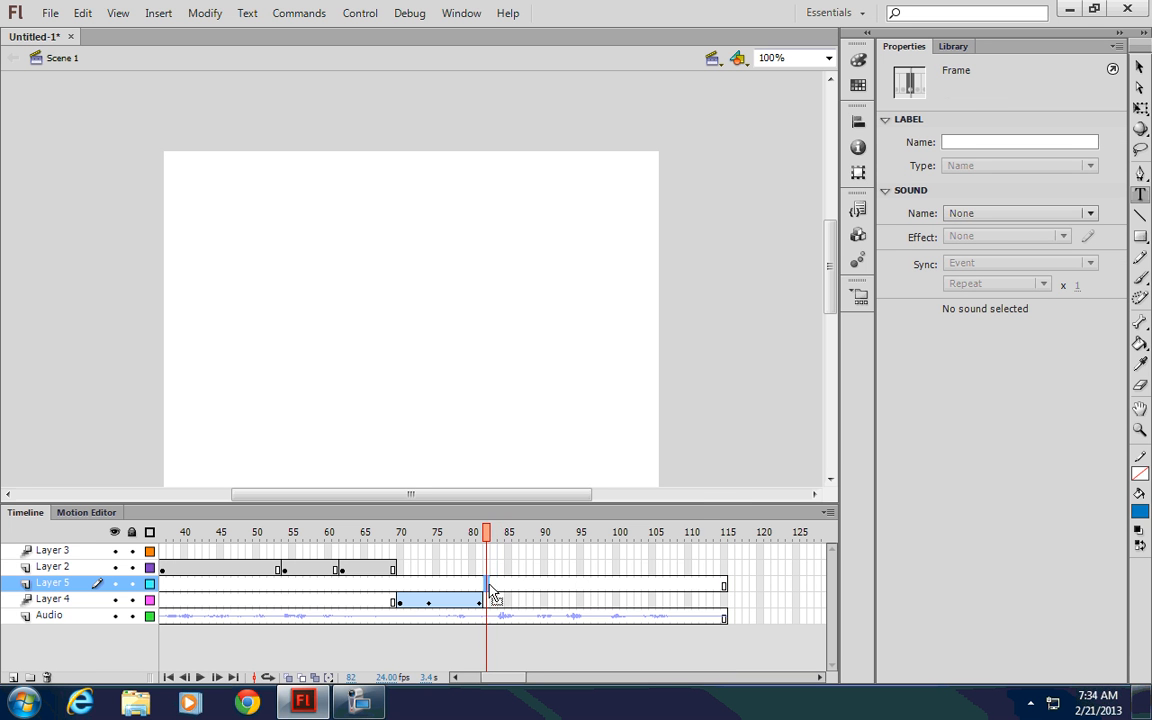
right_click(491, 591)
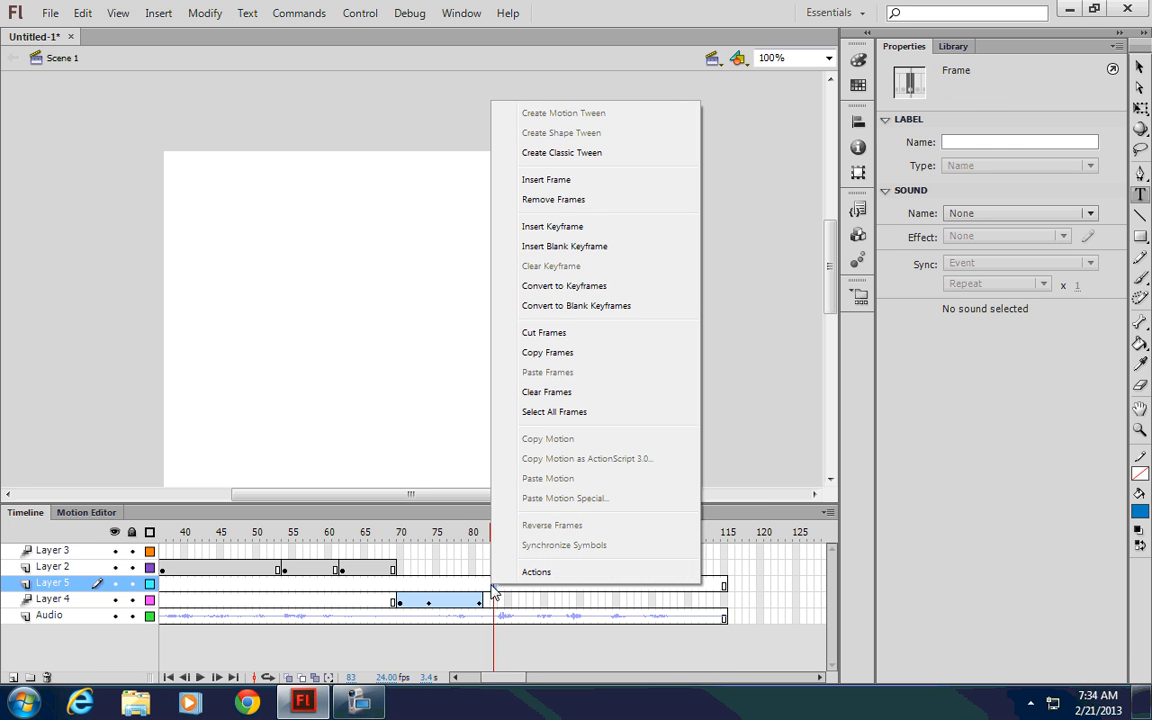
click(553, 226)
Step: Add the two-line text "Mr. Lightyear / wants more tape." at frame 83 and move it to about X -36, Y 89
click(250, 206)
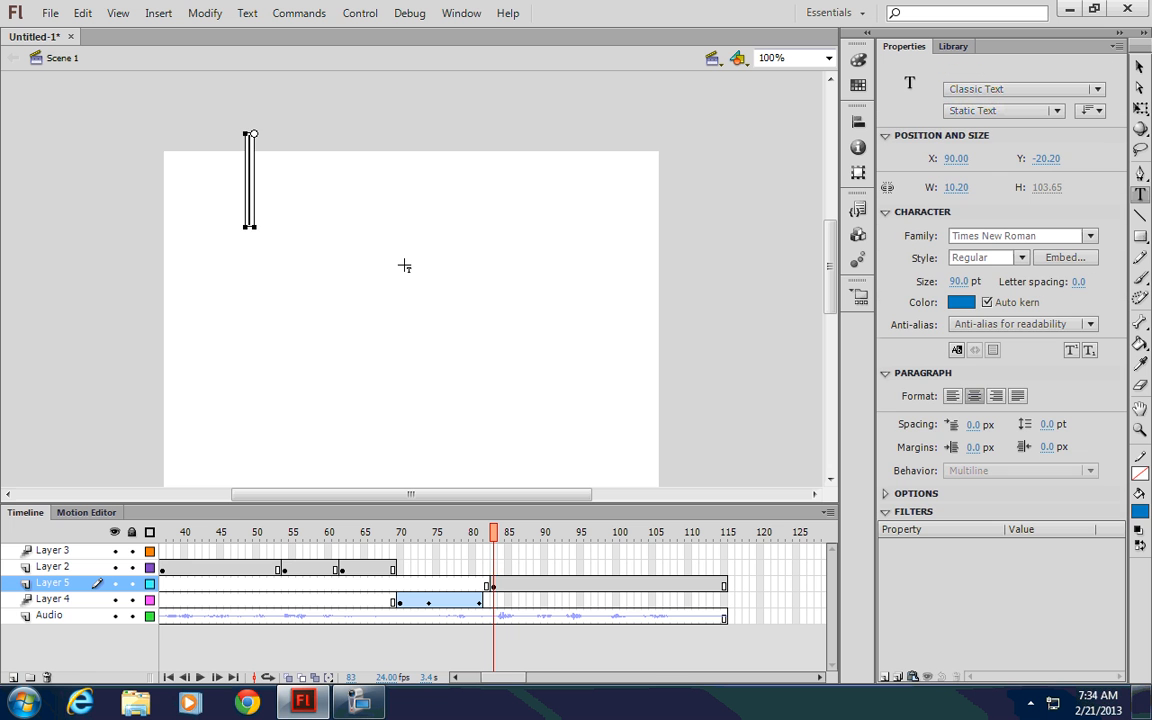
text(Mr. Lightyear)
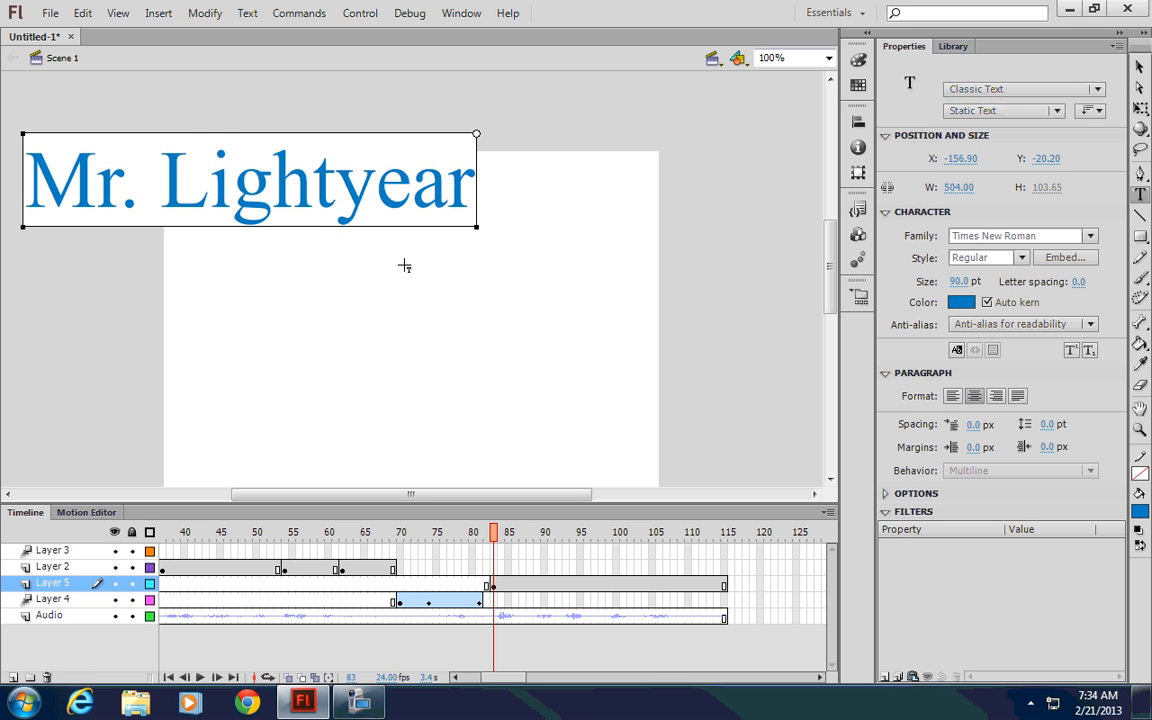
key(Return)
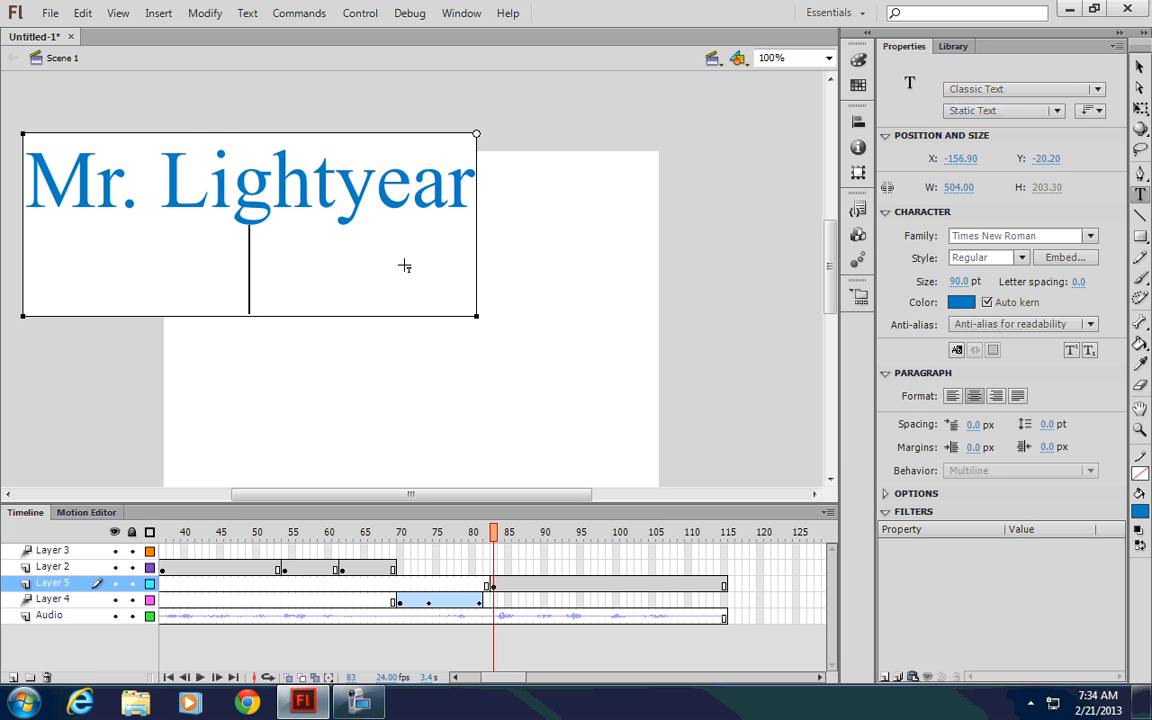
text(wants more tape.)
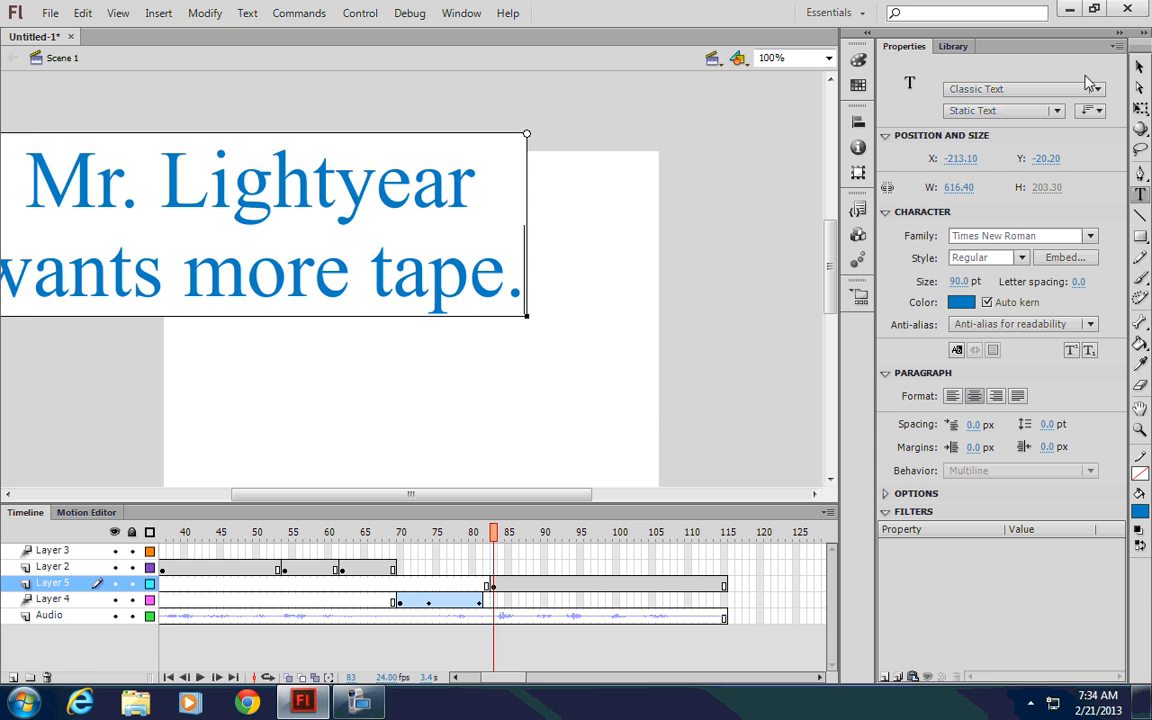
click(1139, 67)
drag(228, 193, 397, 299)
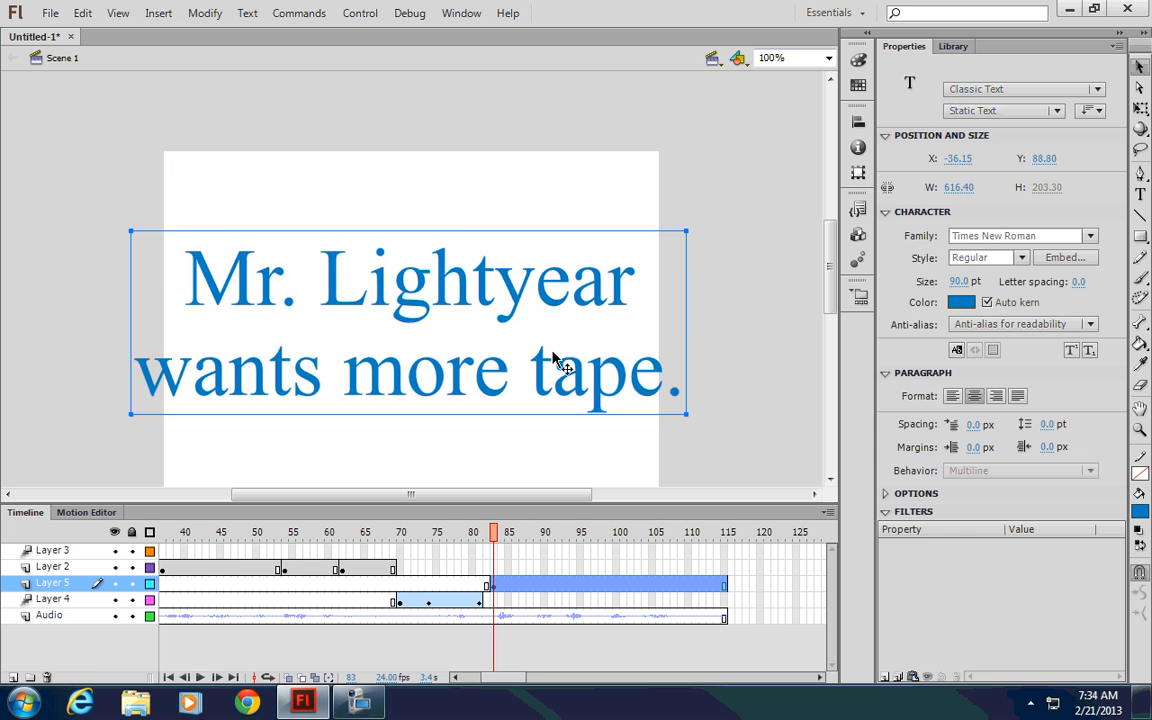
Step: Replace the period after "tape" with an exclamation mark and select the whole text
double_click(652, 379)
drag(671, 385, 176, 261)
text(!)
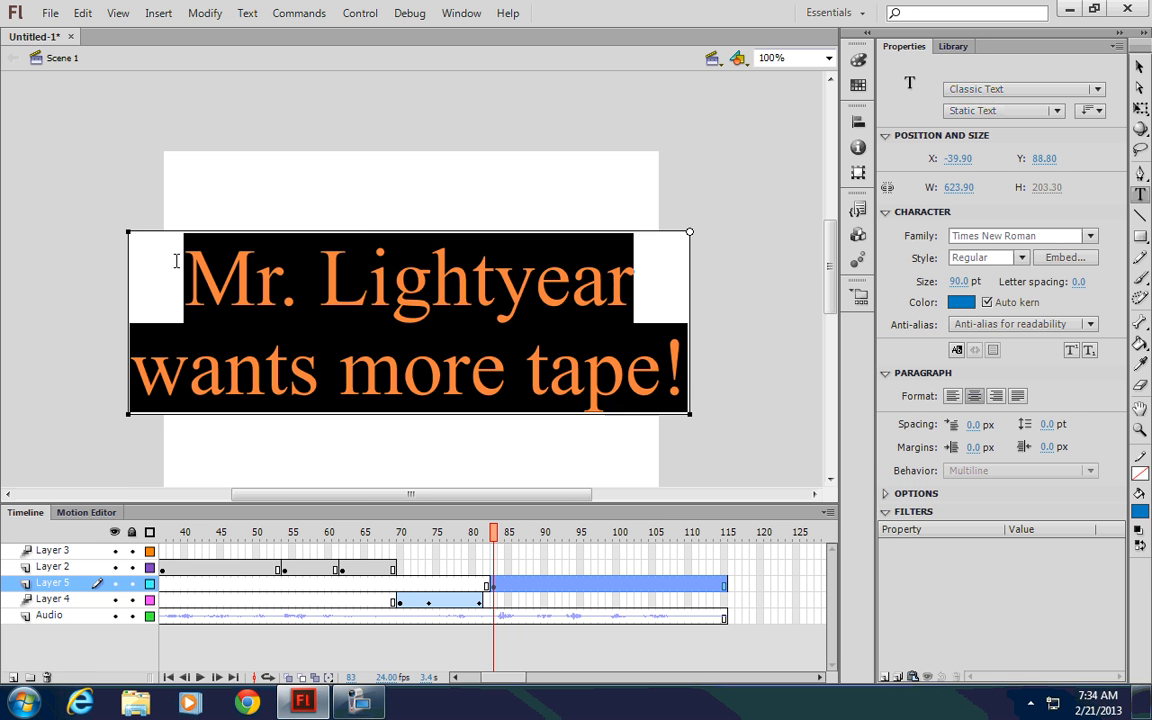
Step: Set the selected text to the Txt font at 48 pt
click(1091, 237)
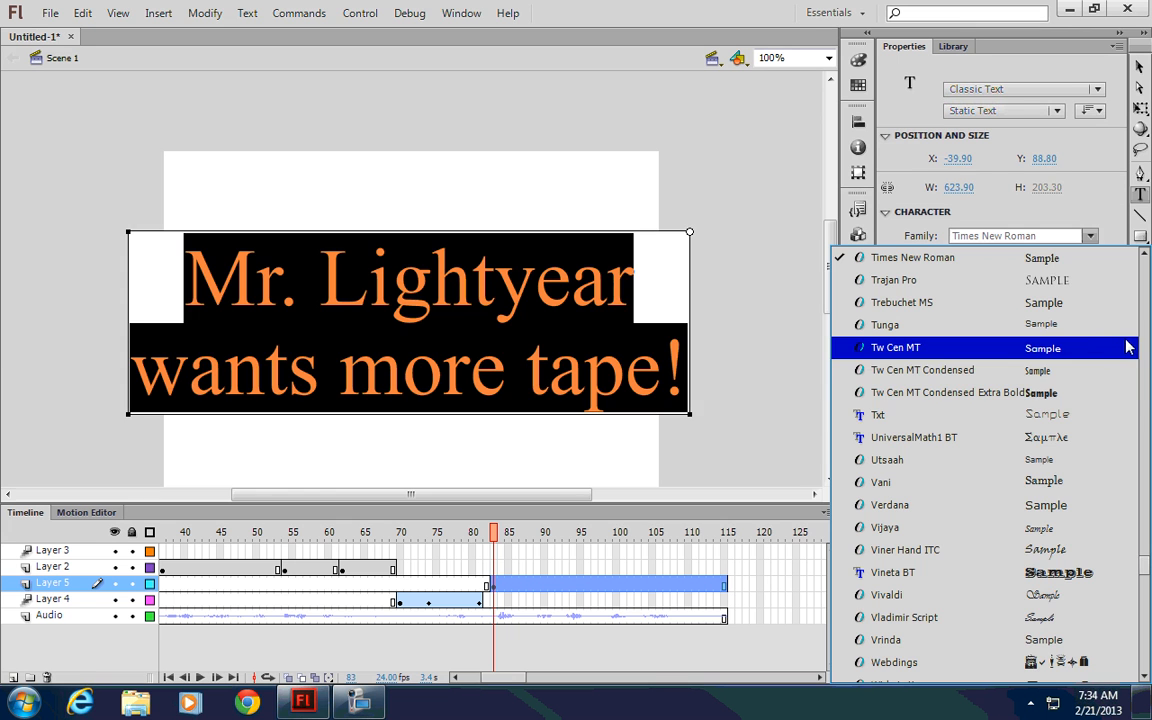
click(1094, 417)
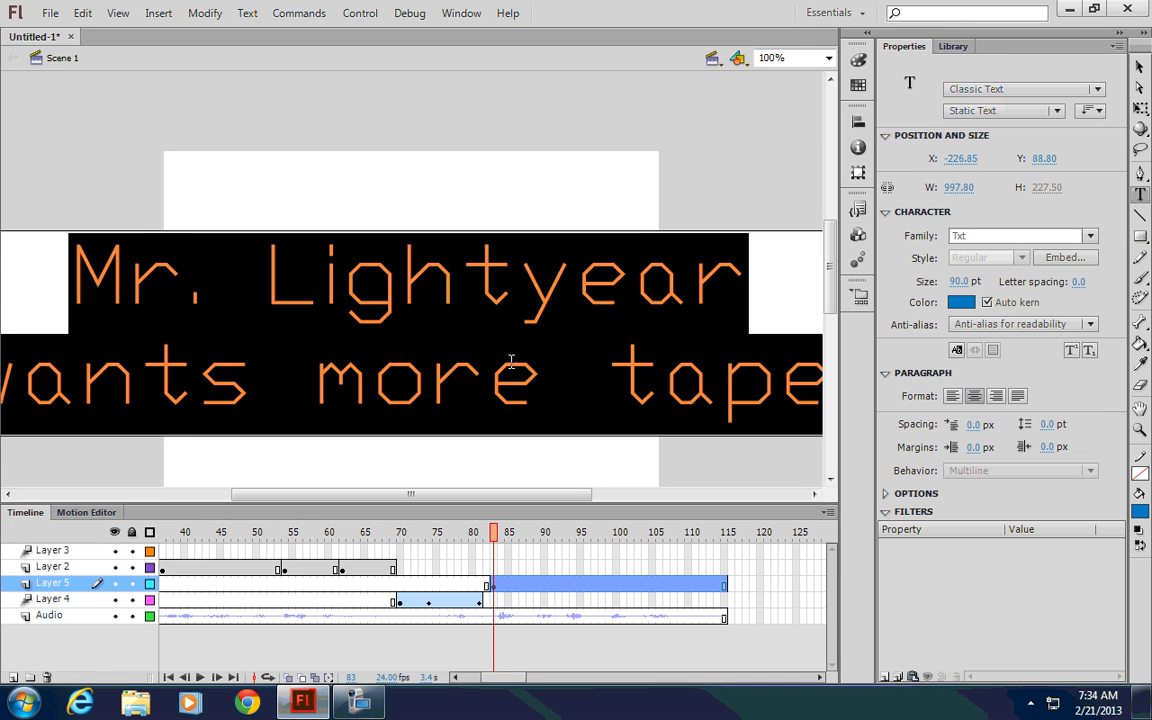
drag(962, 282, 920, 281)
click(487, 290)
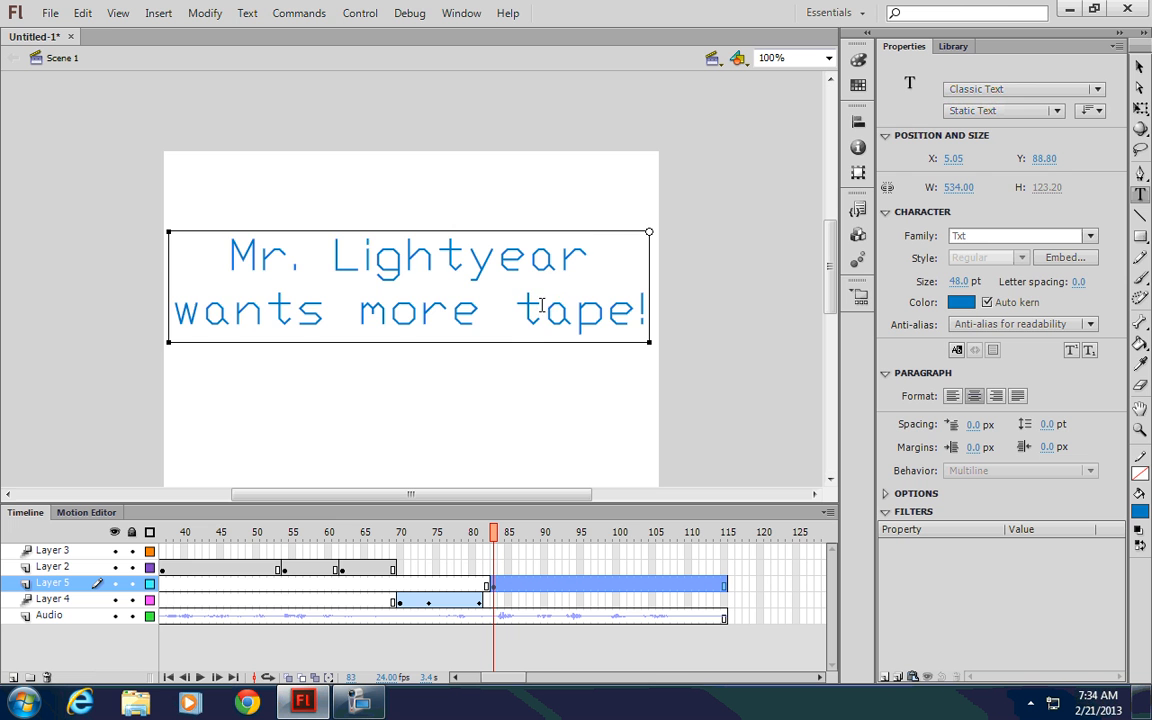
Step: Left-align both text lines and break "tape!" onto a third line
click(521, 306)
drag(637, 306, 835, 355)
click(952, 396)
click(411, 257)
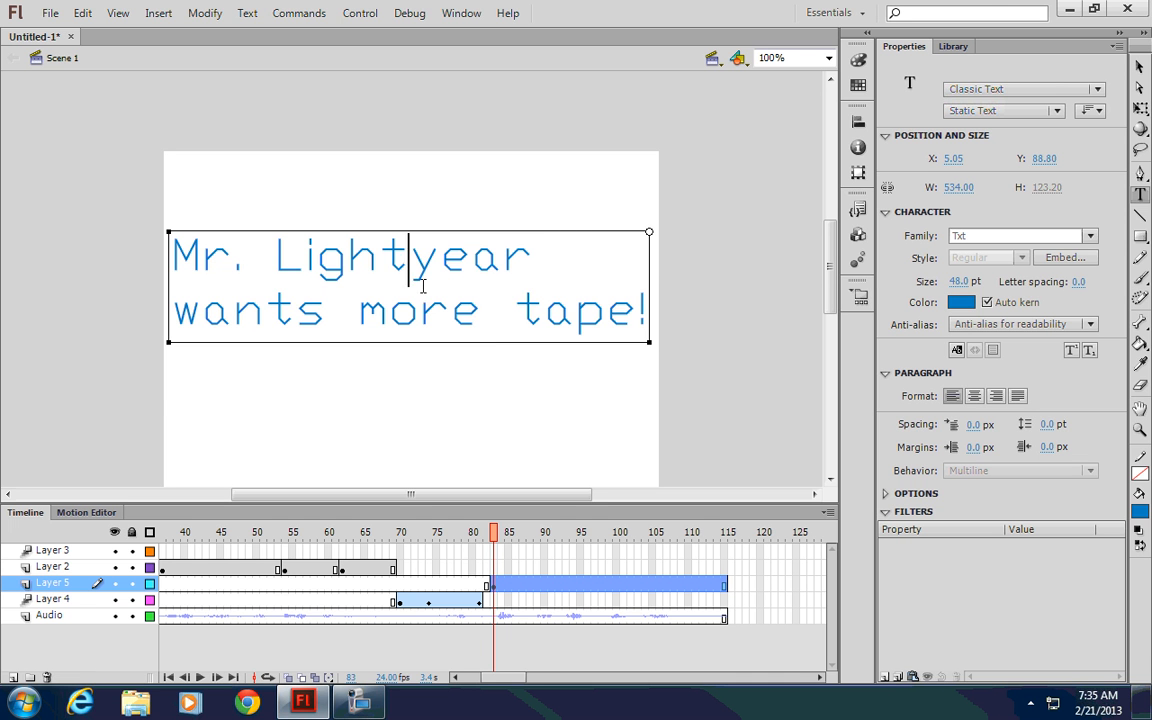
click(516, 308)
key(BackSpace)
key(Return)
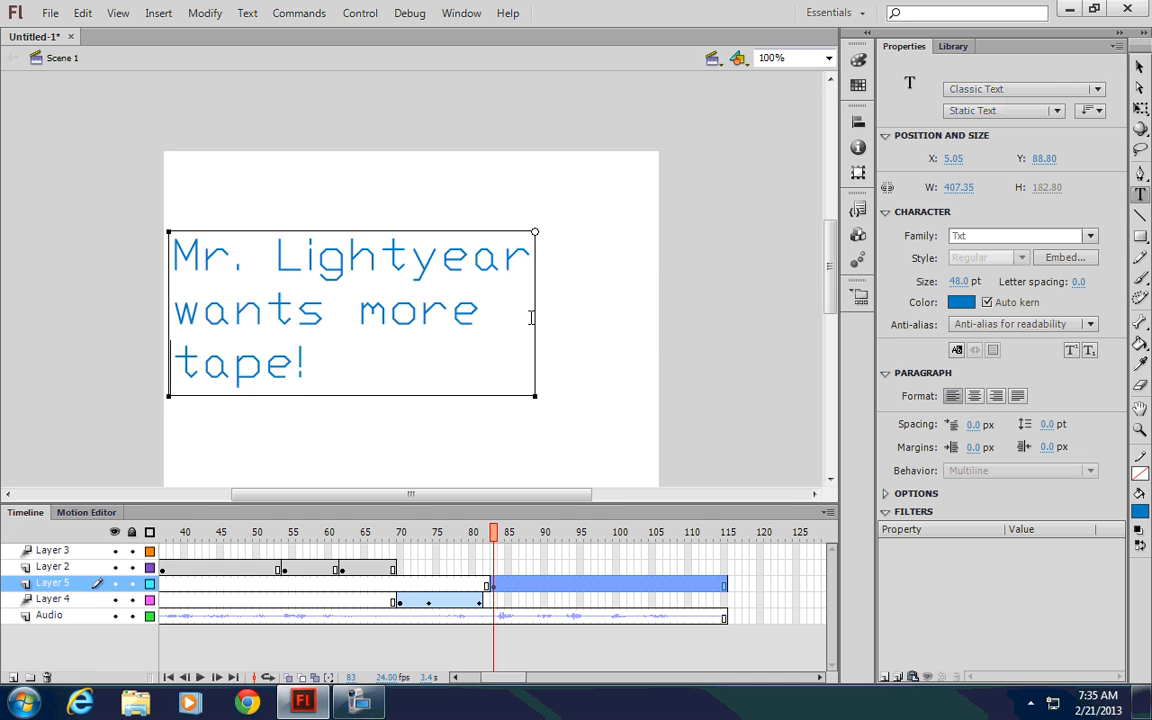
Step: Enlarge the whole text to 65 pt and move the block up to about Y 6 on the stage
drag(319, 362, 141, 242)
drag(958, 281, 973, 282)
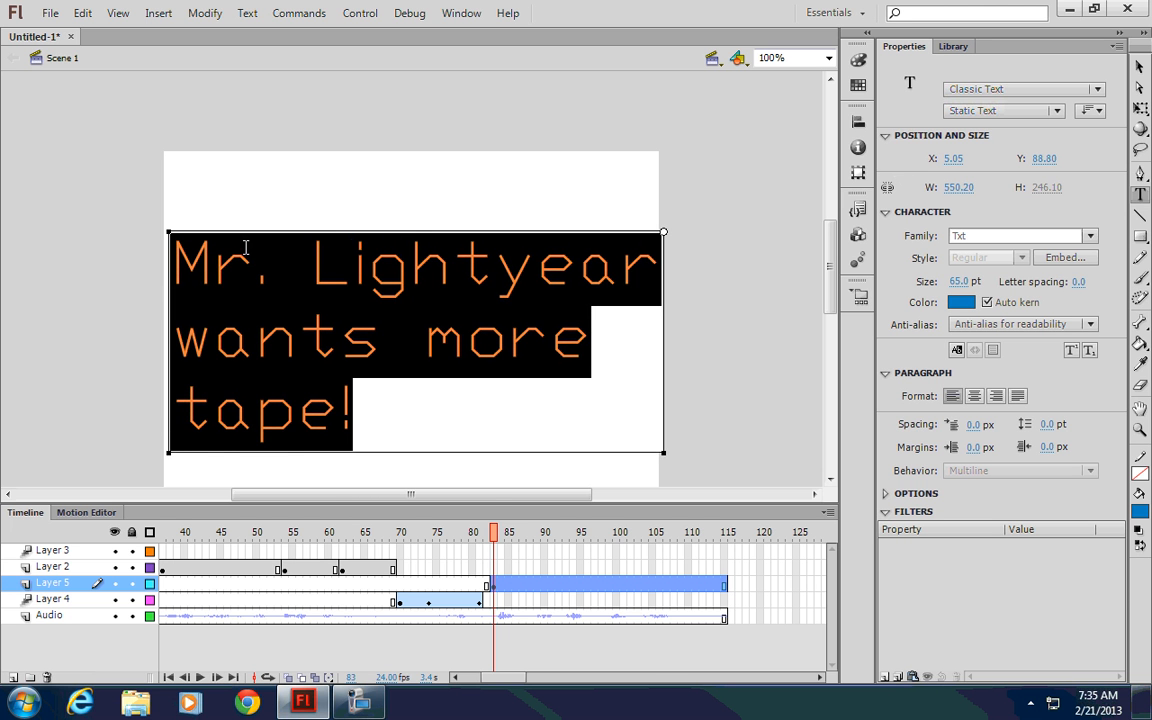
key(Escape)
drag(322, 277, 316, 196)
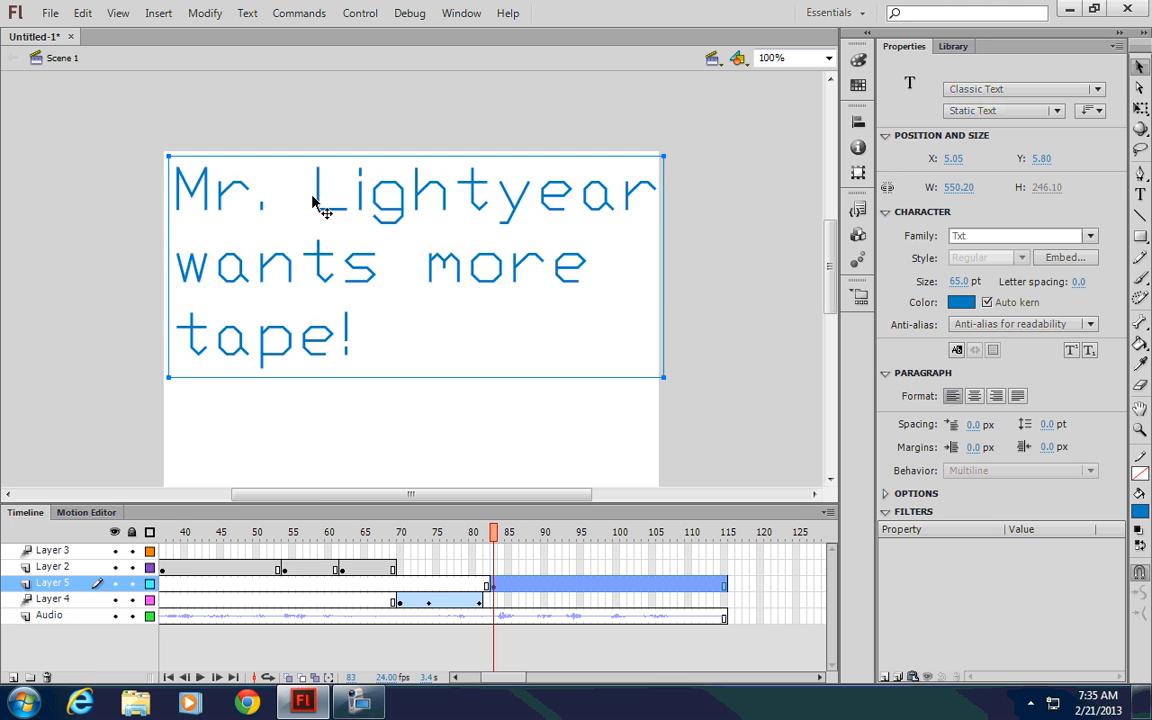
Step: Recolor the entire "Mr. Lightyear wants more tape!" text to a muted dark blue-violet
double_click(358, 337)
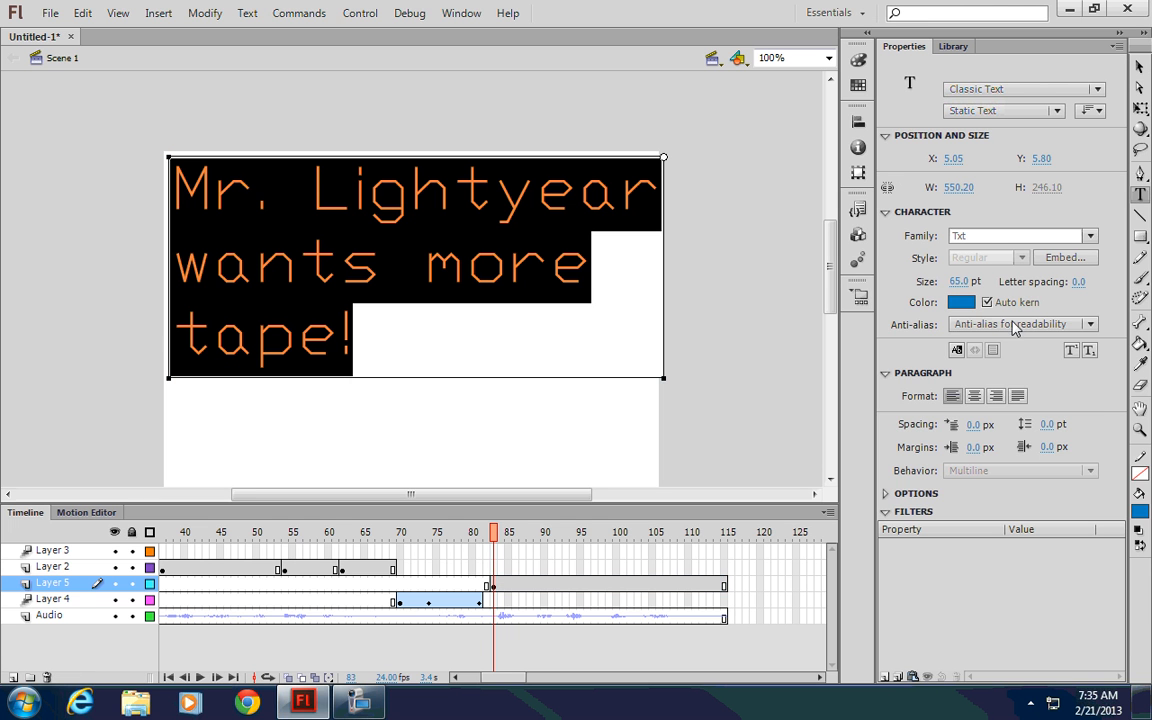
click(963, 302)
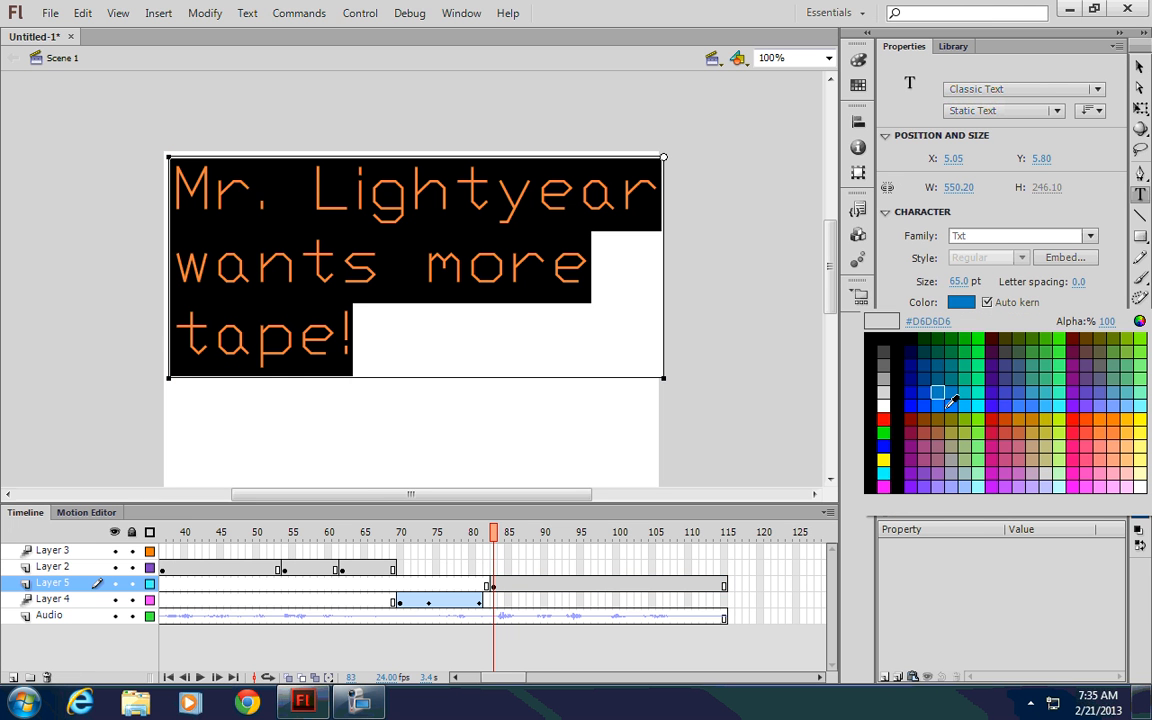
click(1012, 373)
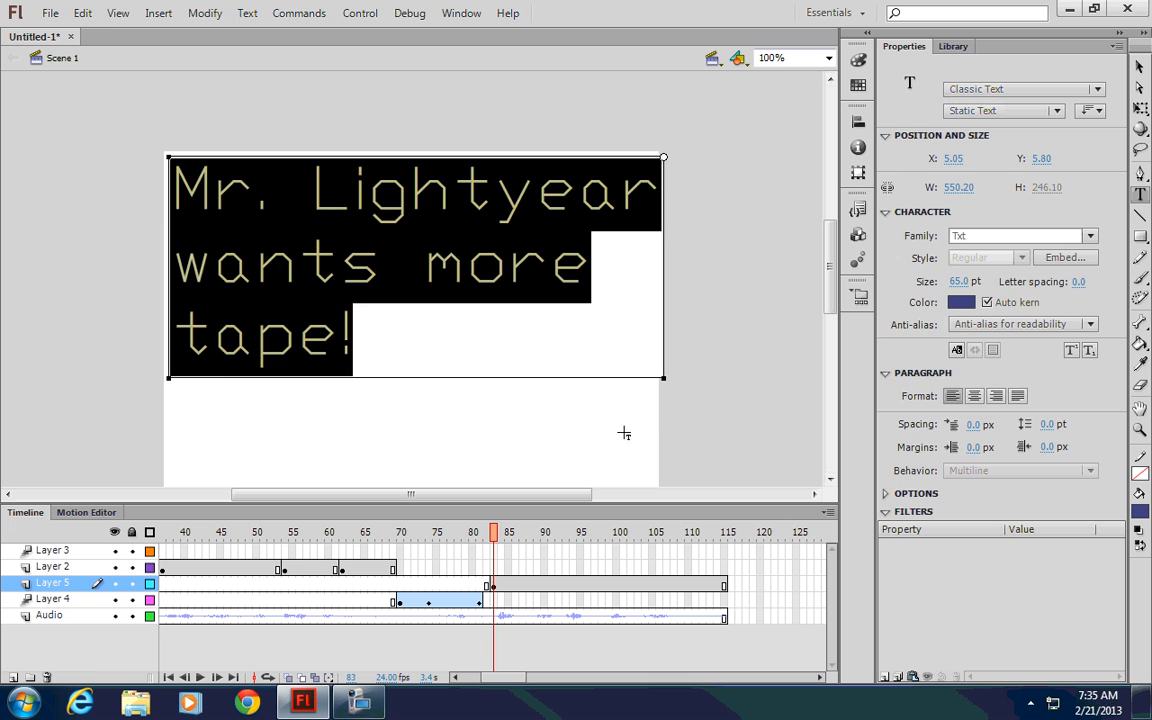
key(Escape)
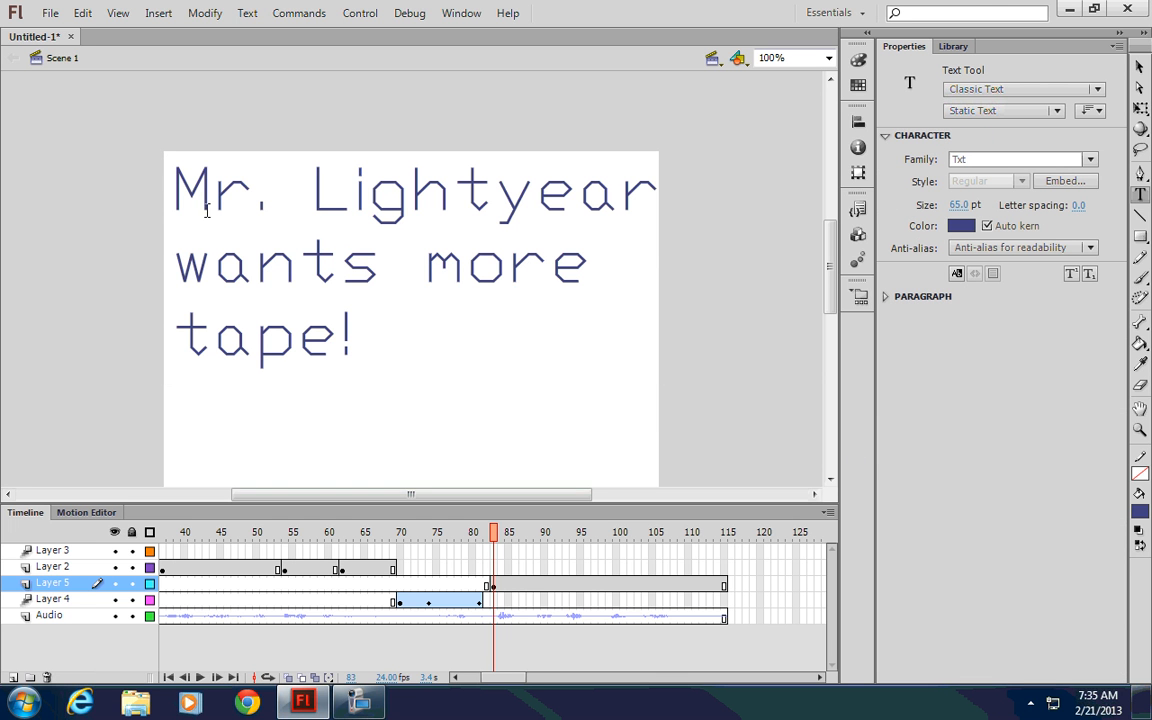
Step: Break apart the "Mr. Lightyear wants more tape!" text block into individual letters, then deselect them
key(v)
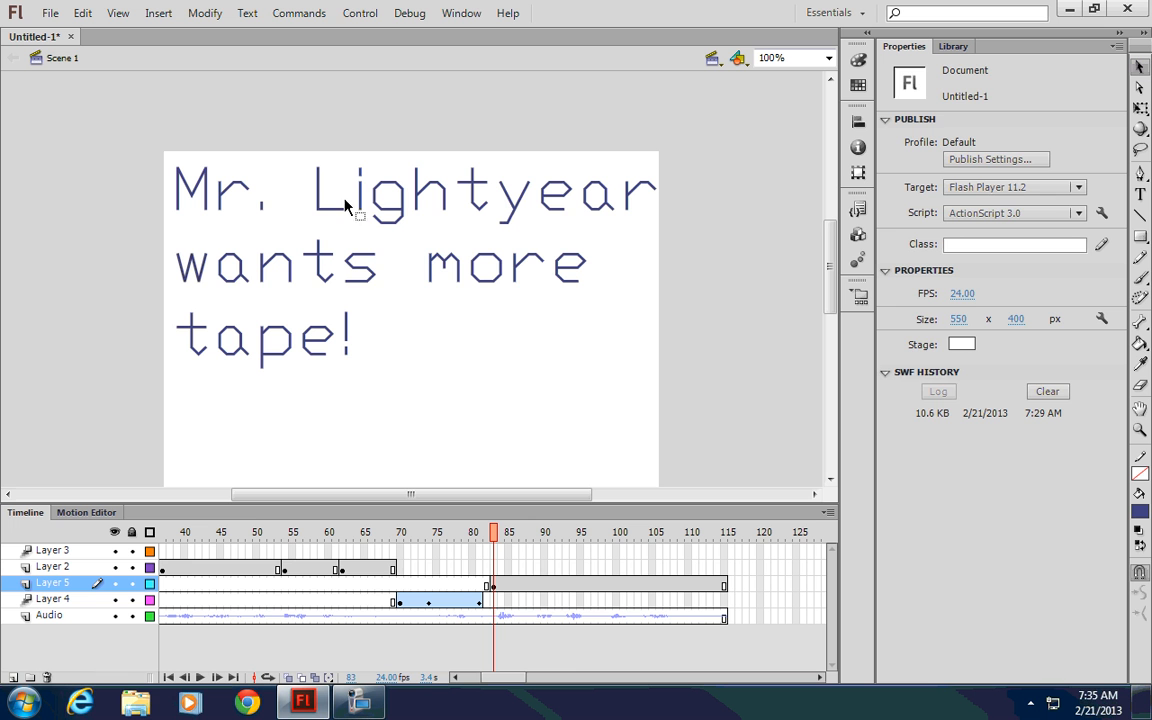
click(368, 210)
right_click(360, 203)
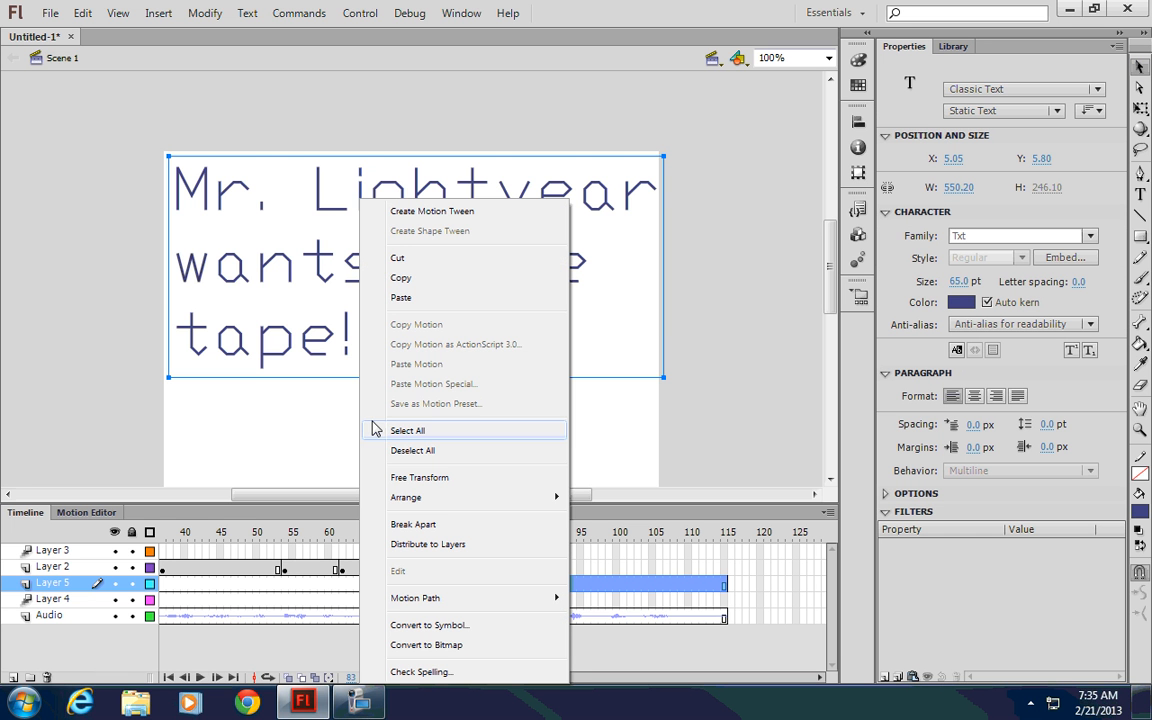
click(422, 526)
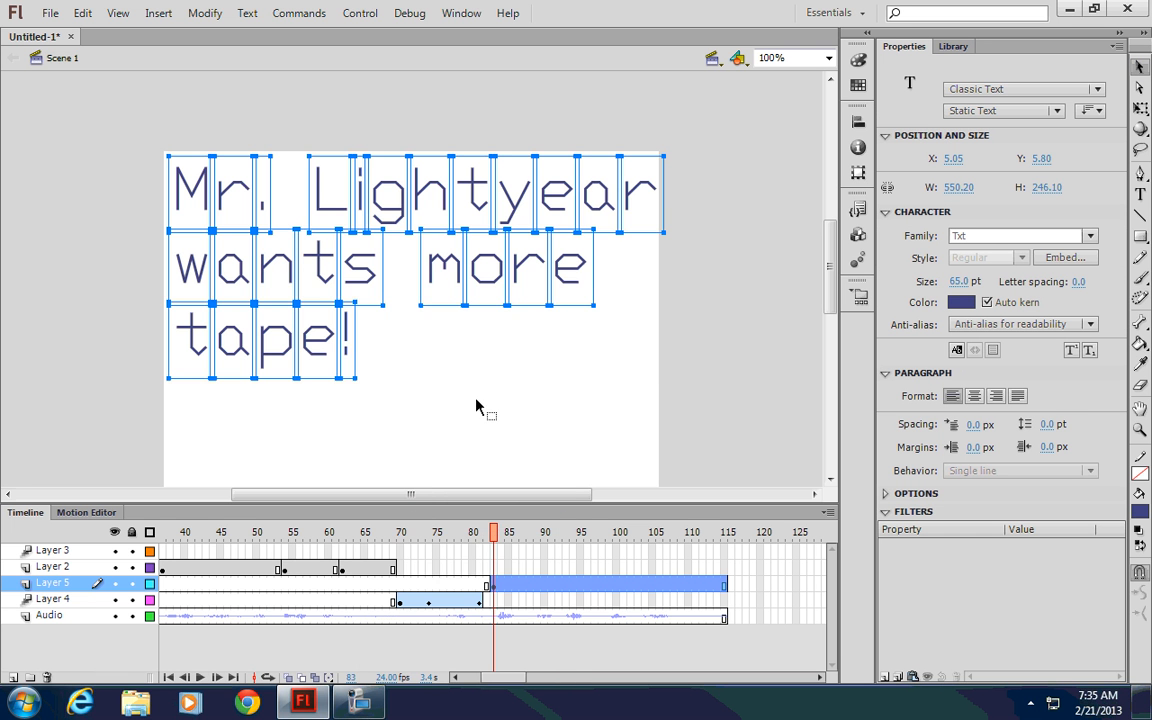
click(470, 398)
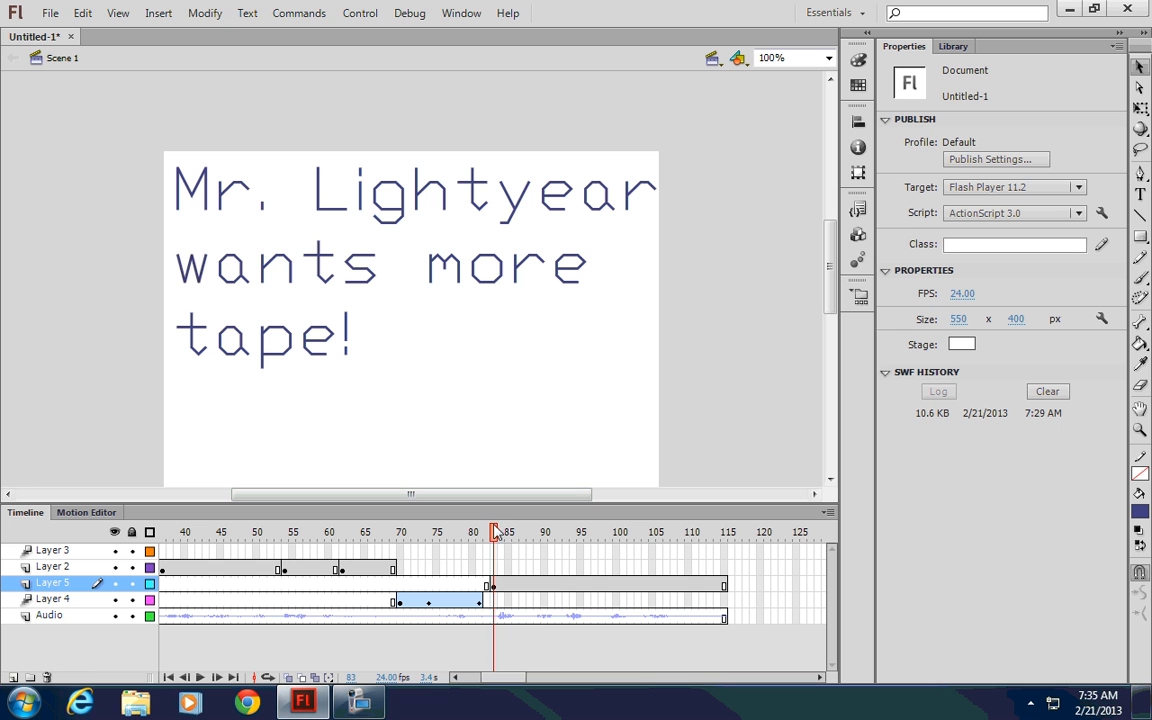
Step: Move the playhead to frame 104 and apply a motion tween to the "tape!" letters as one movie clip symbol
drag(468, 533, 697, 562)
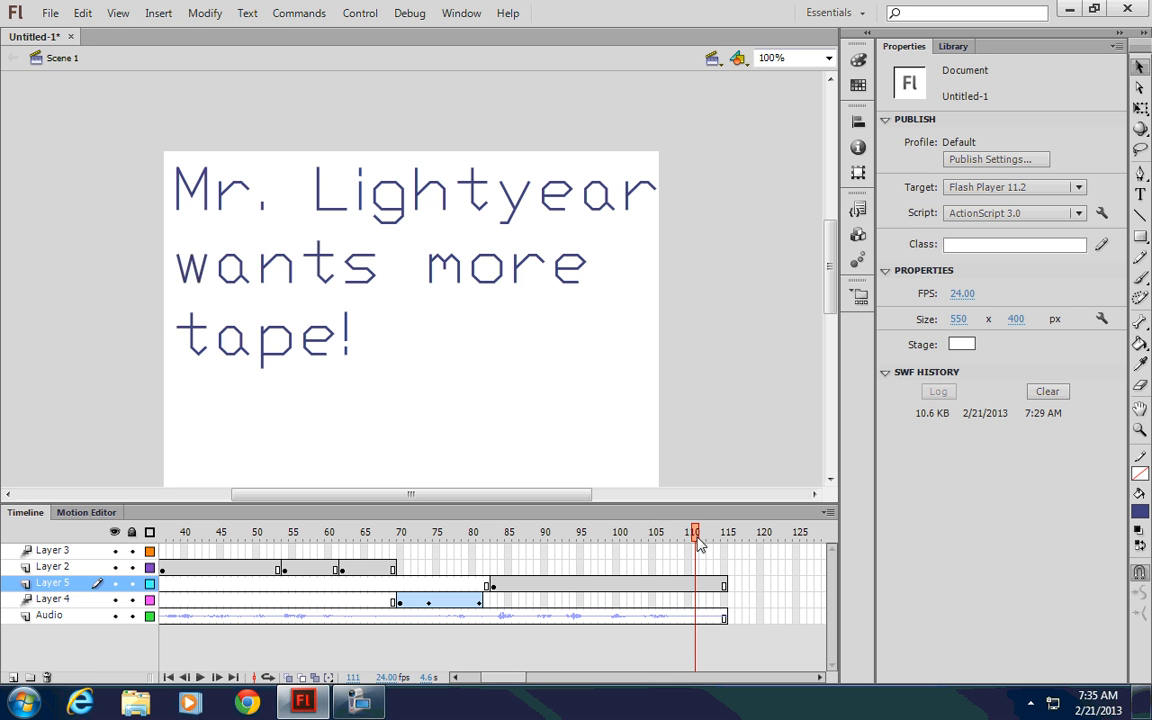
drag(697, 543, 645, 545)
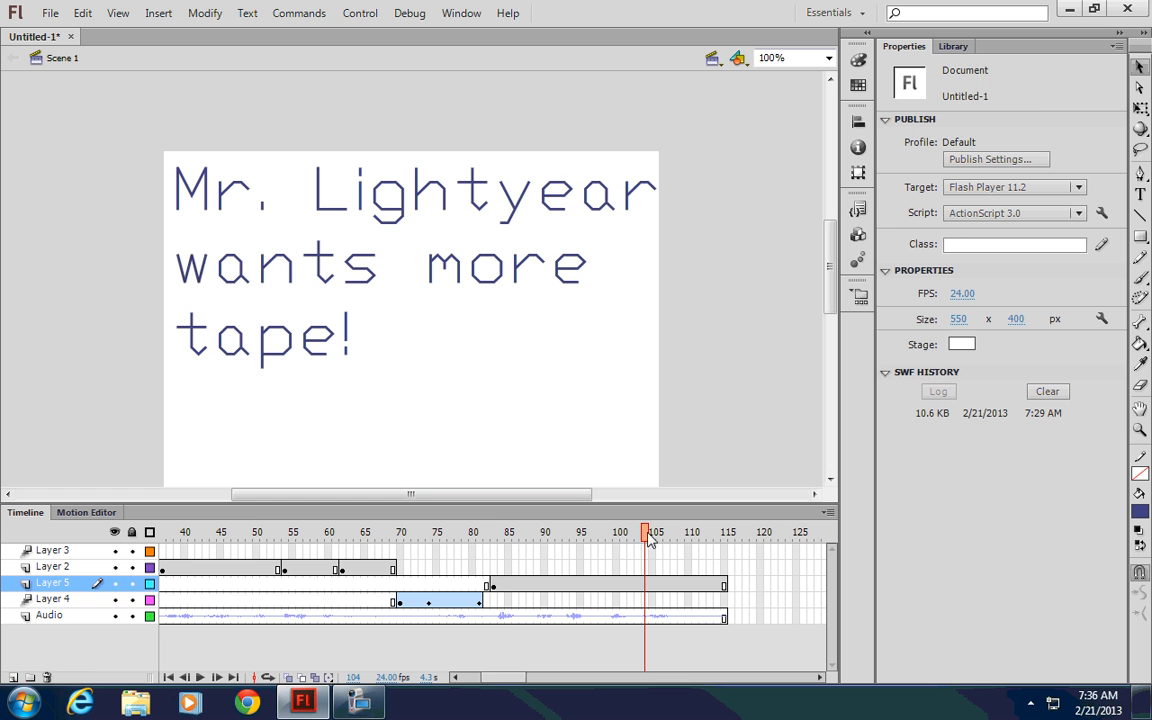
drag(397, 389, 178, 303)
right_click(283, 340)
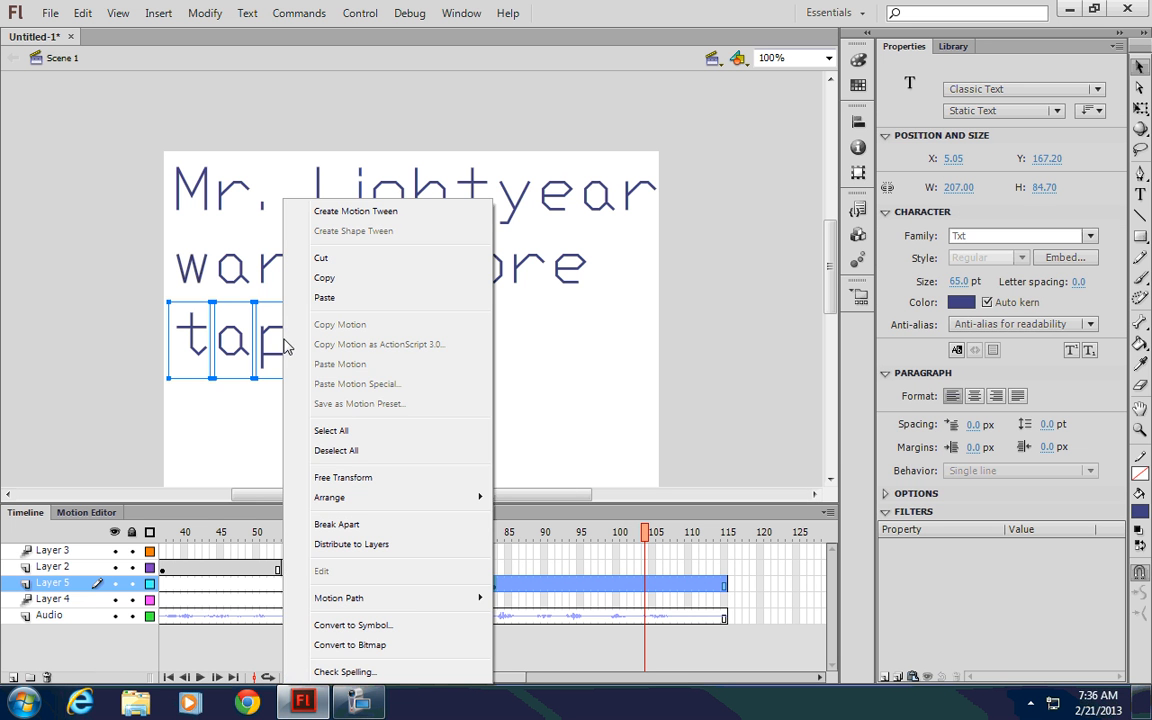
click(356, 211)
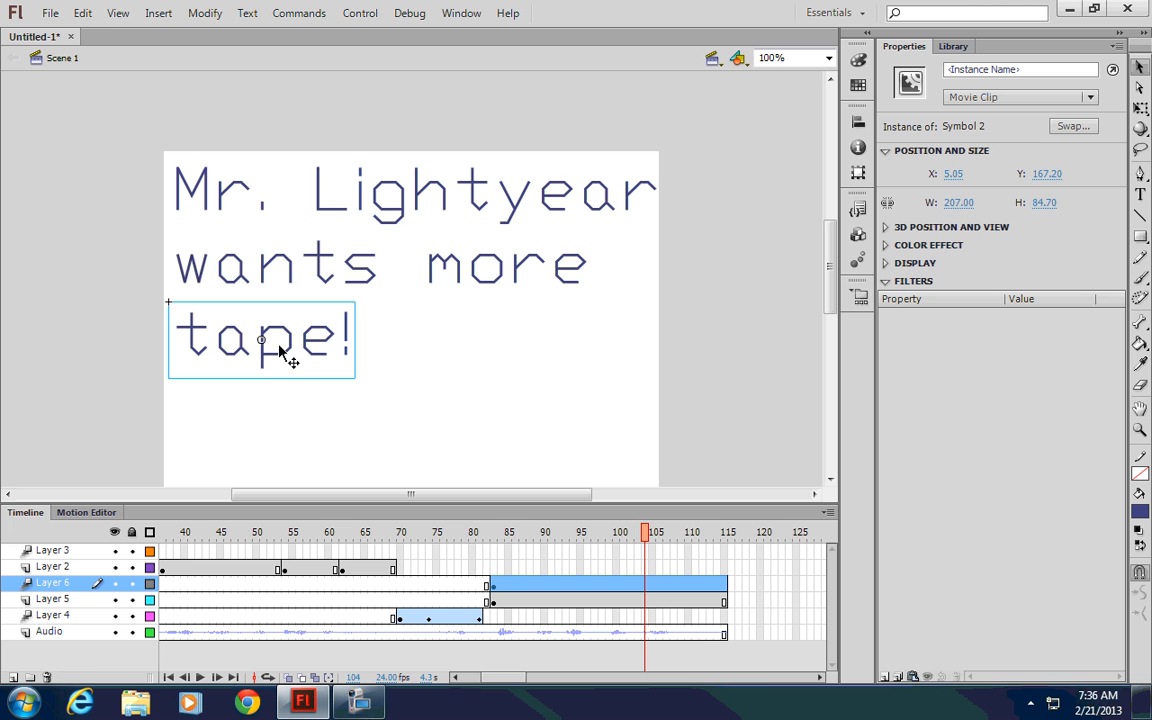
Step: Split the "tape!" motion tween on Layer 6 at frame 104
click(647, 588)
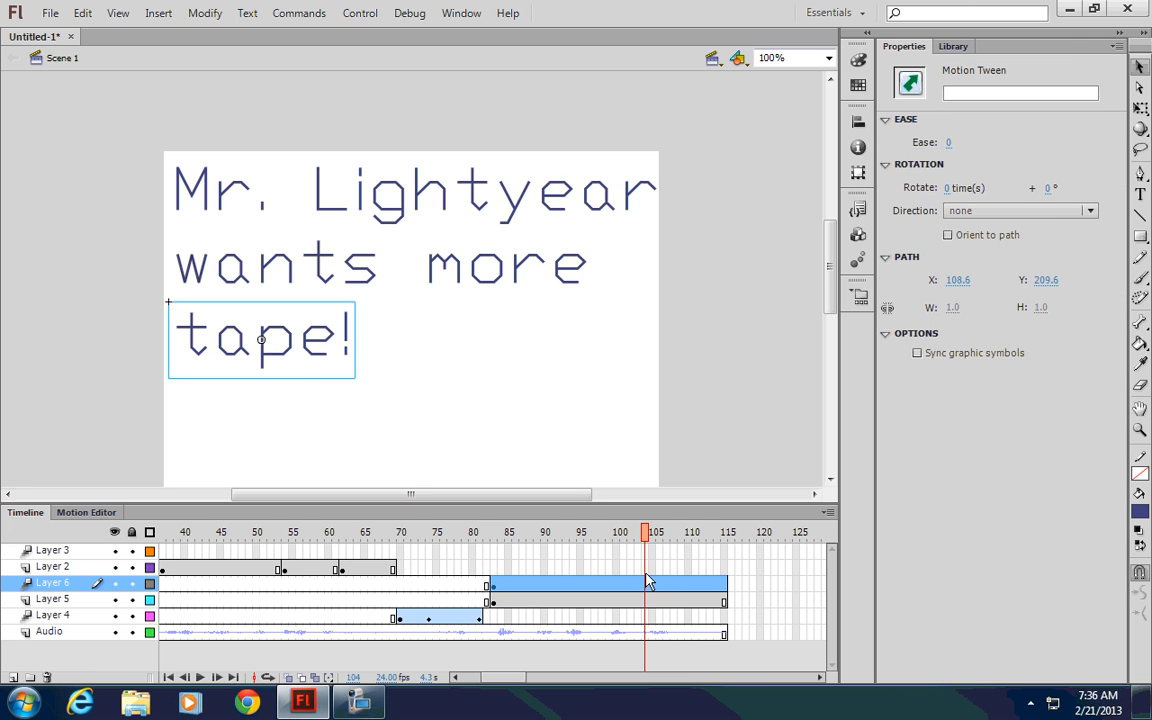
click(646, 571)
ctrl+click(645, 586)
right_click(645, 586)
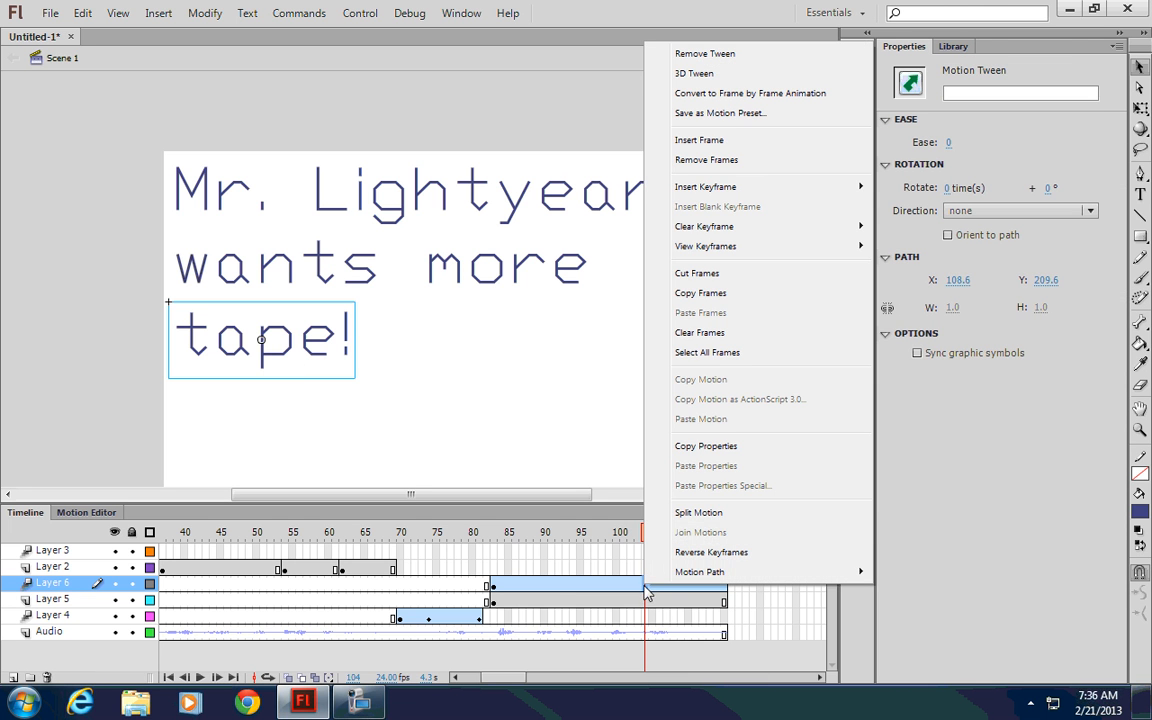
click(692, 516)
Step: Clear the part of the "tape!" tween that precedes frame 104 on Layer 6
click(581, 588)
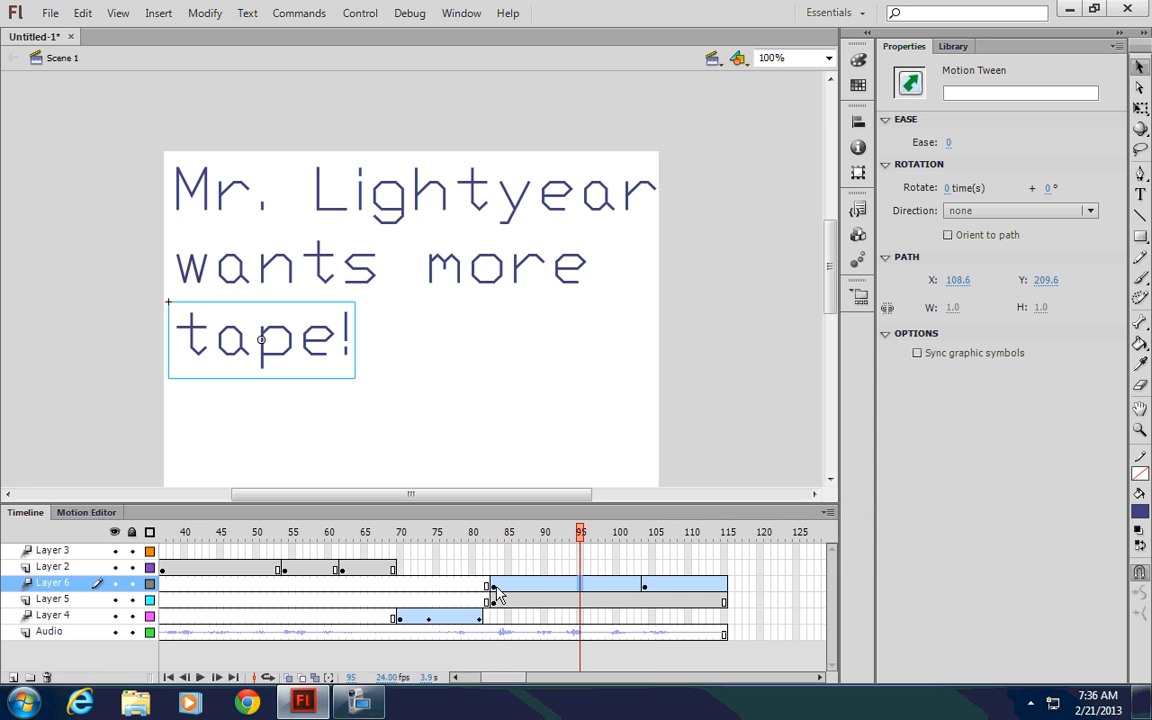
click(494, 588)
click(587, 588)
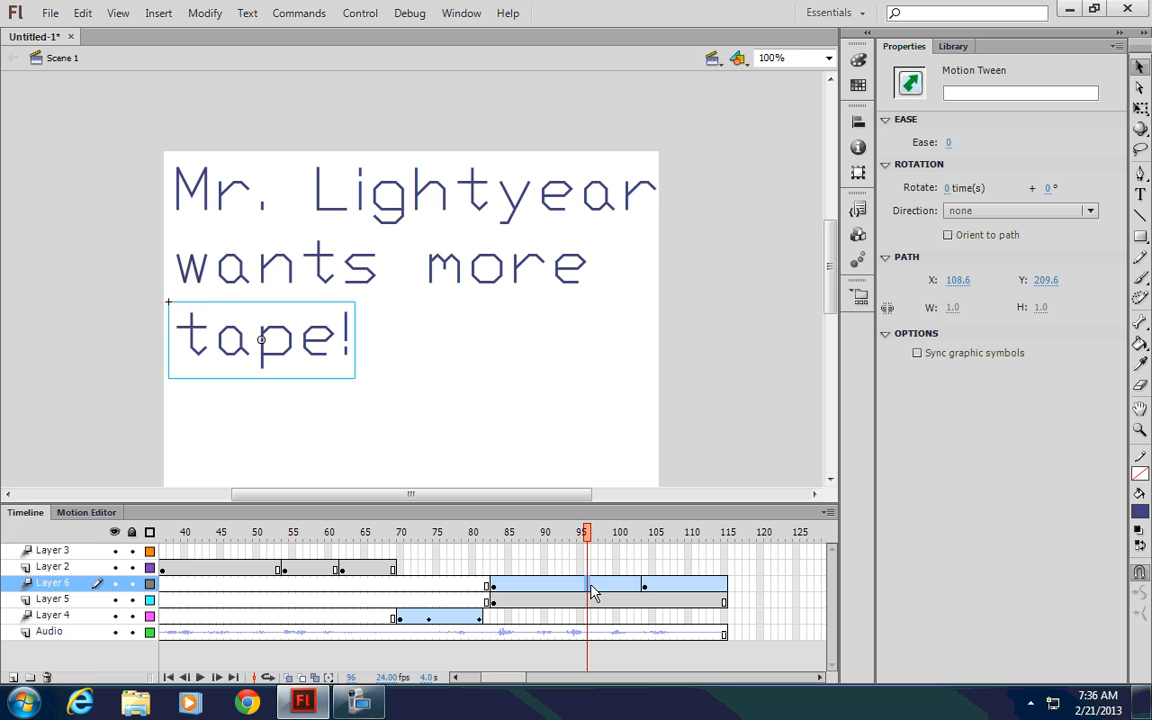
right_click(587, 588)
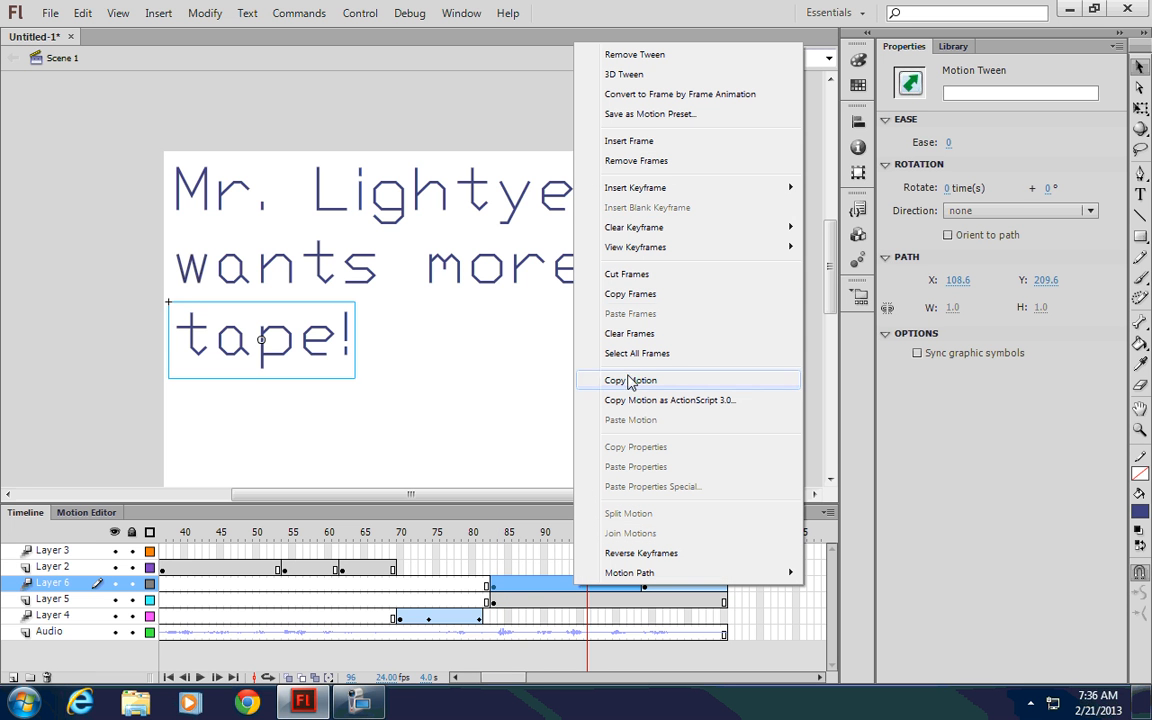
click(628, 333)
Step: Insert a position keyframe for "tape!" at frame 108 on Layer 6
drag(595, 532, 678, 548)
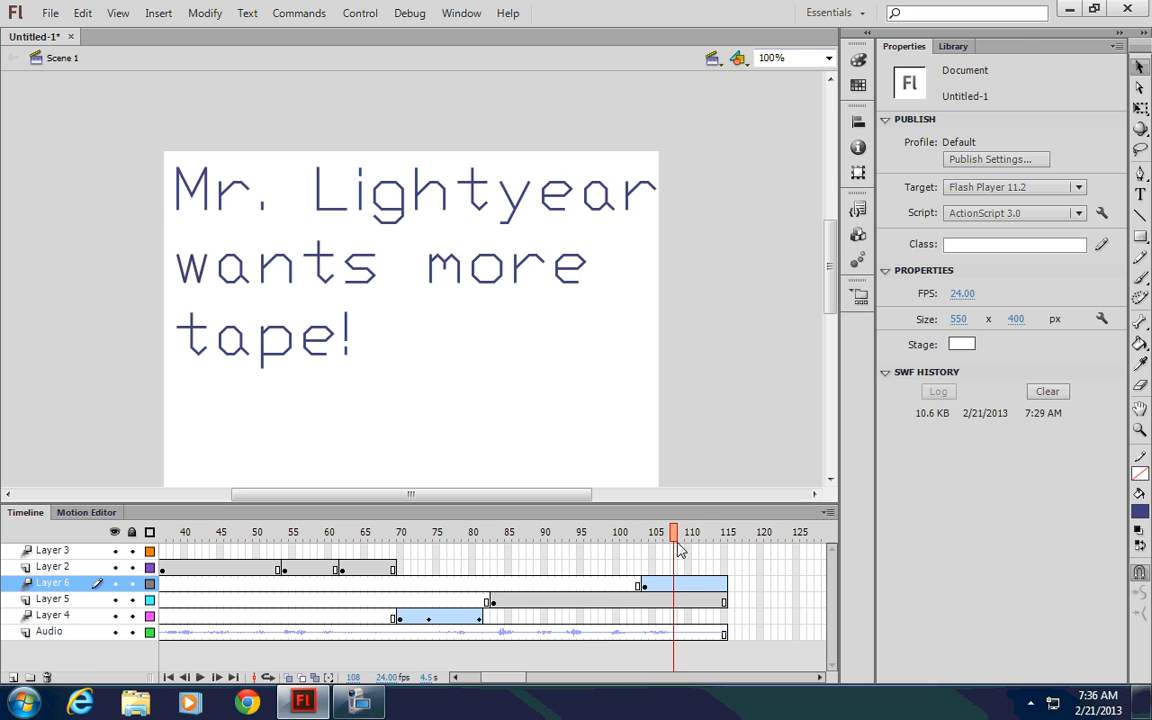
click(676, 594)
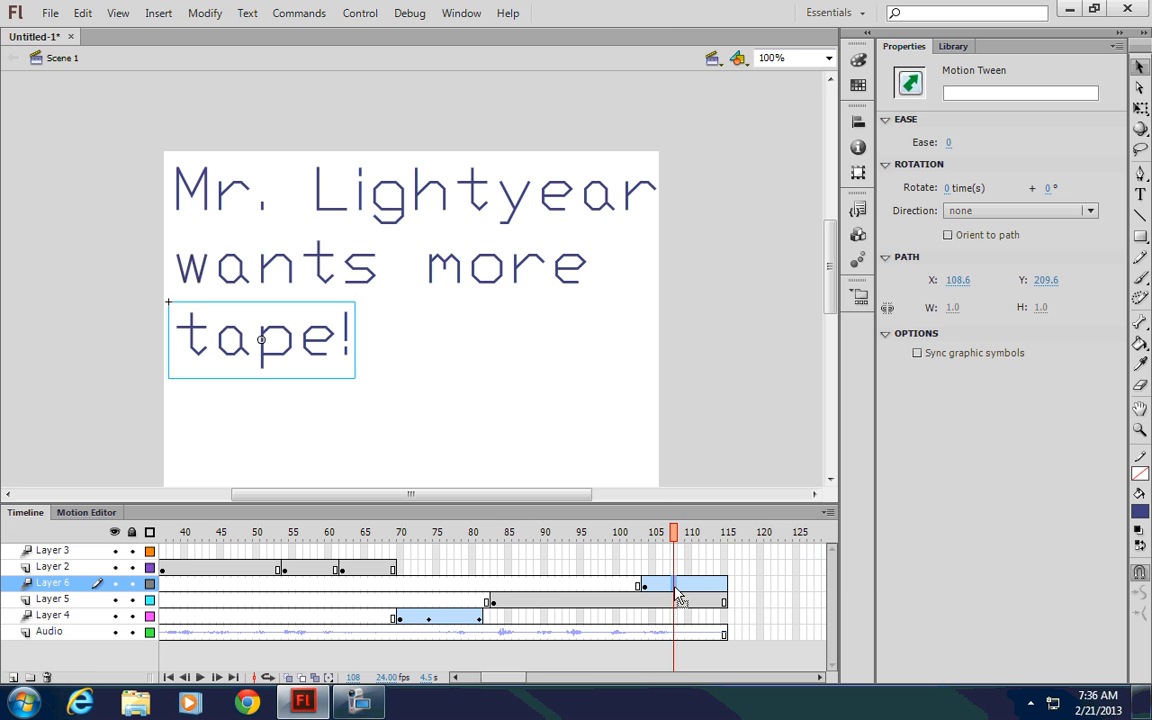
right_click(676, 594)
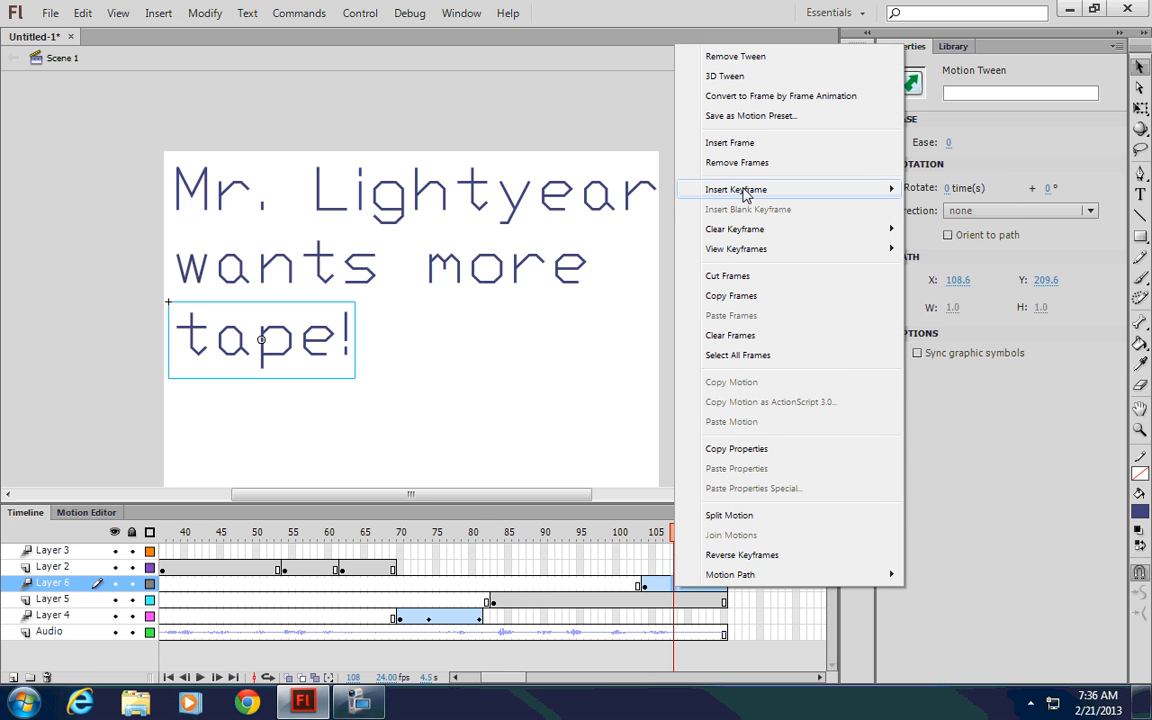
mouse_move(743, 193)
click(868, 191)
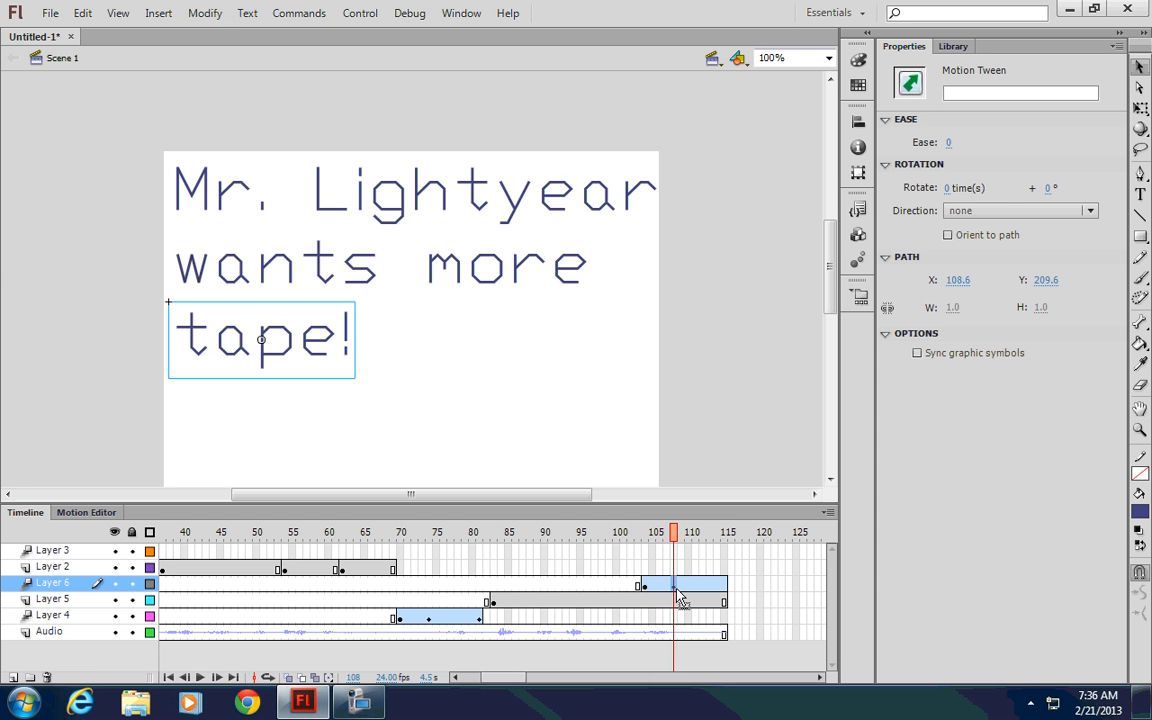
Step: At frame 104, move "tape!" off the stage's left edge to about X -214, then preview the slide-in through frame 108
drag(674, 543, 644, 538)
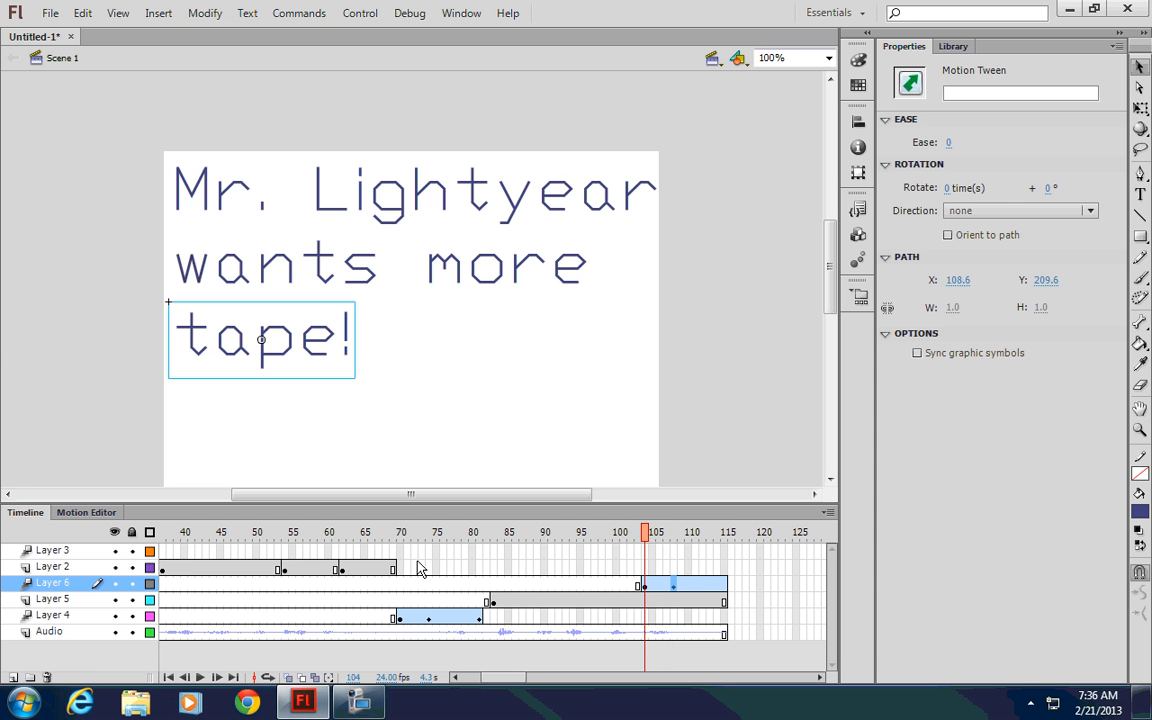
drag(280, 368, 64, 366)
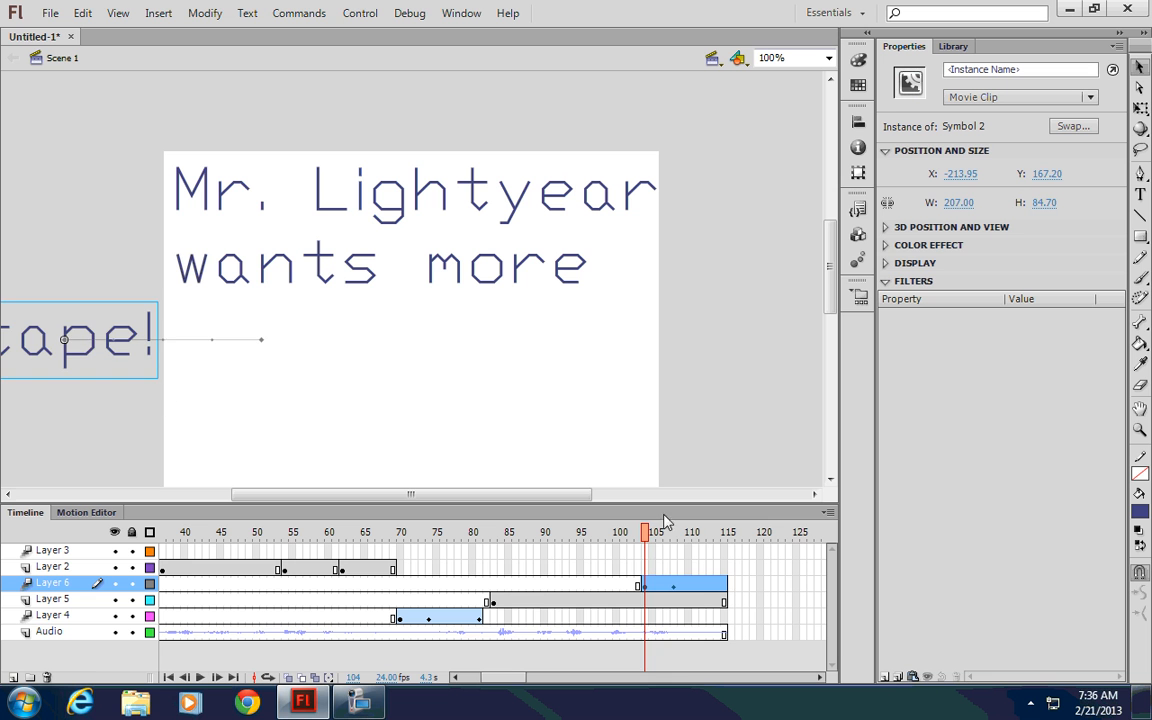
drag(644, 541, 676, 545)
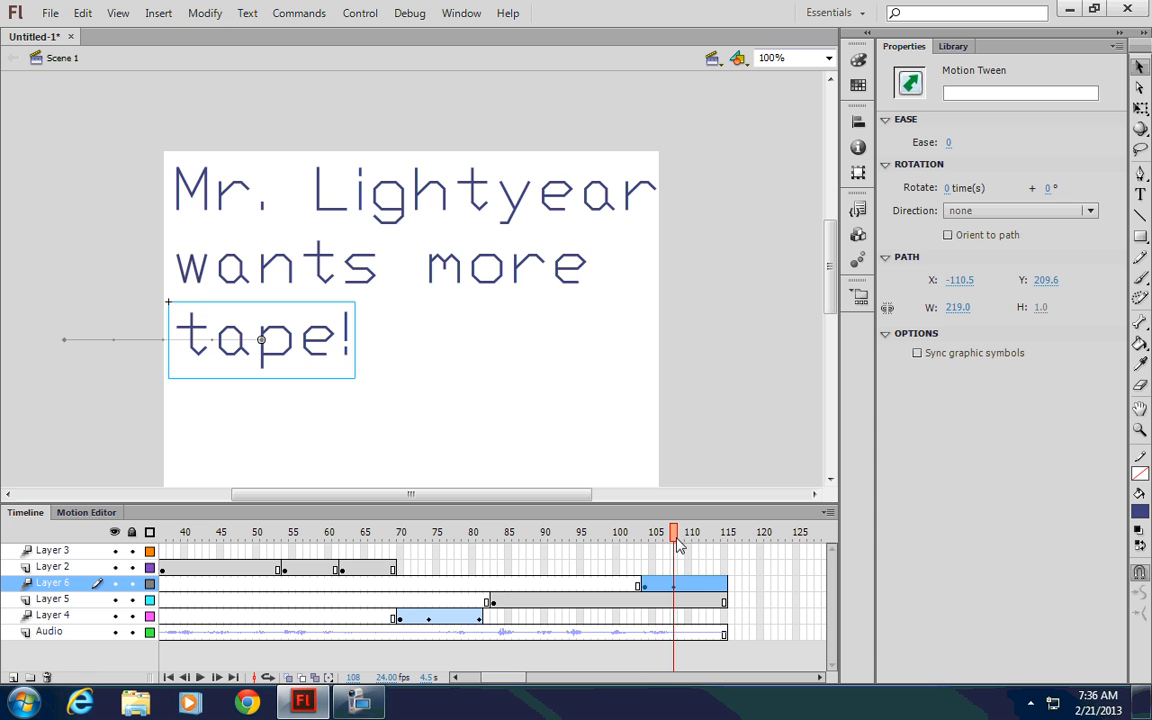
Step: Move the playhead to frame 98 and apply a motion tween to the "more" letters as one movie clip symbol
drag(672, 541, 601, 538)
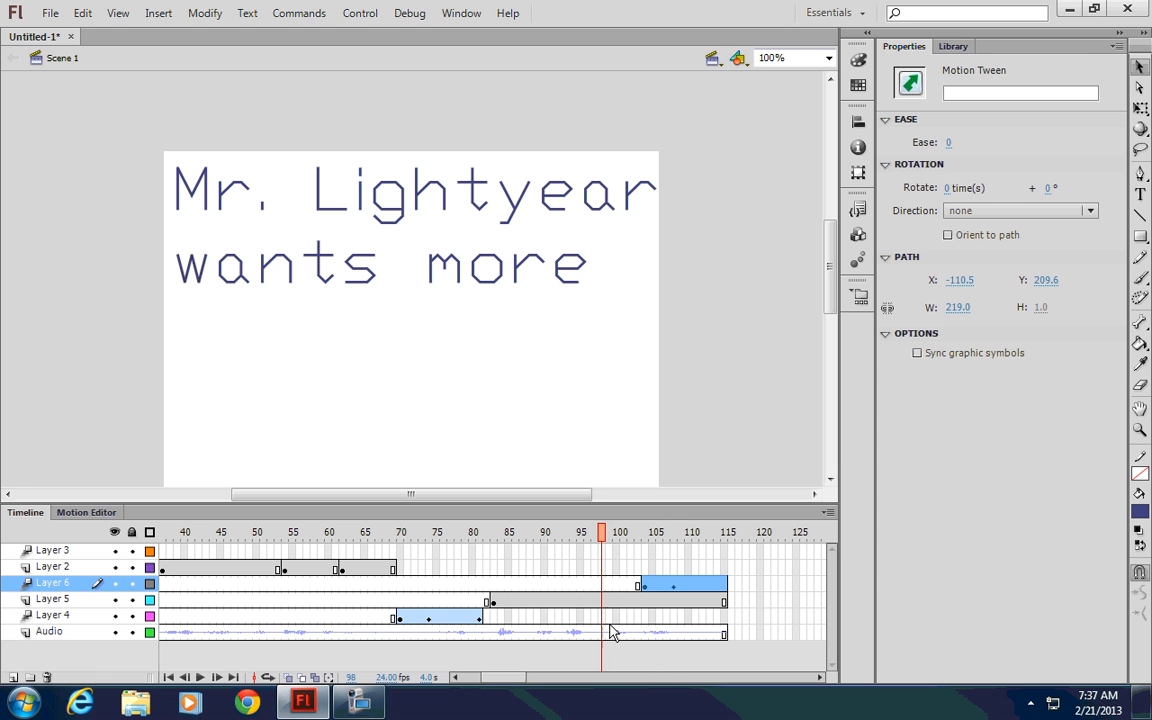
click(518, 377)
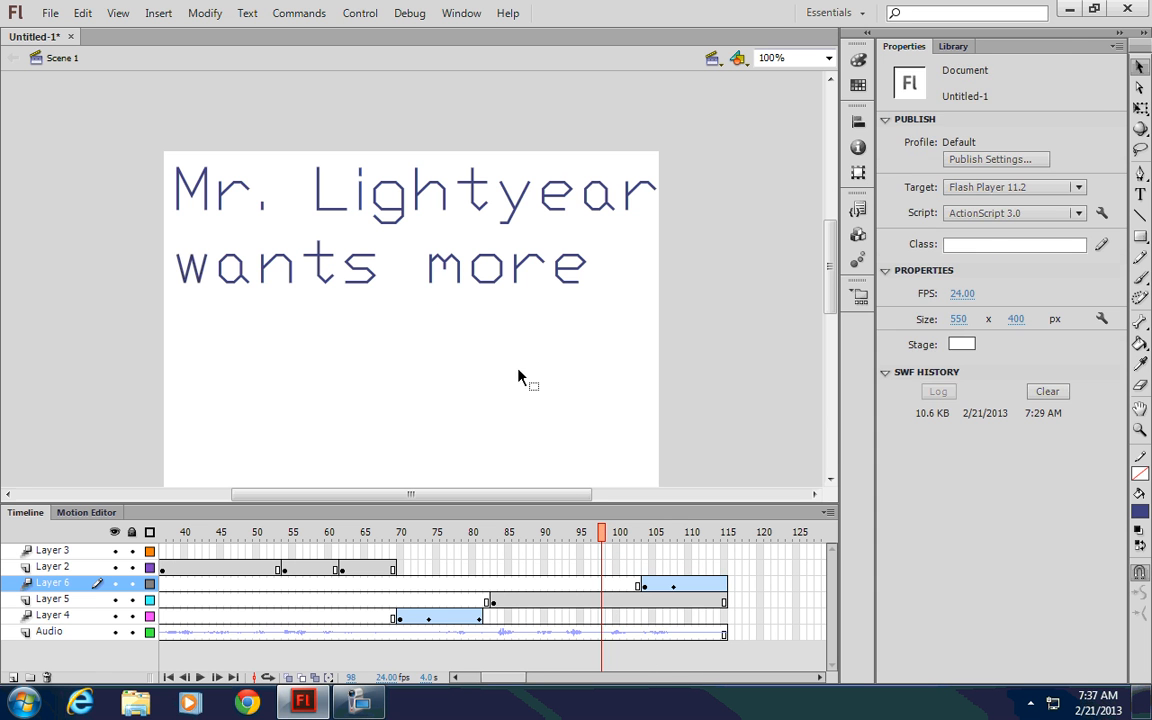
click(485, 270)
right_click(573, 262)
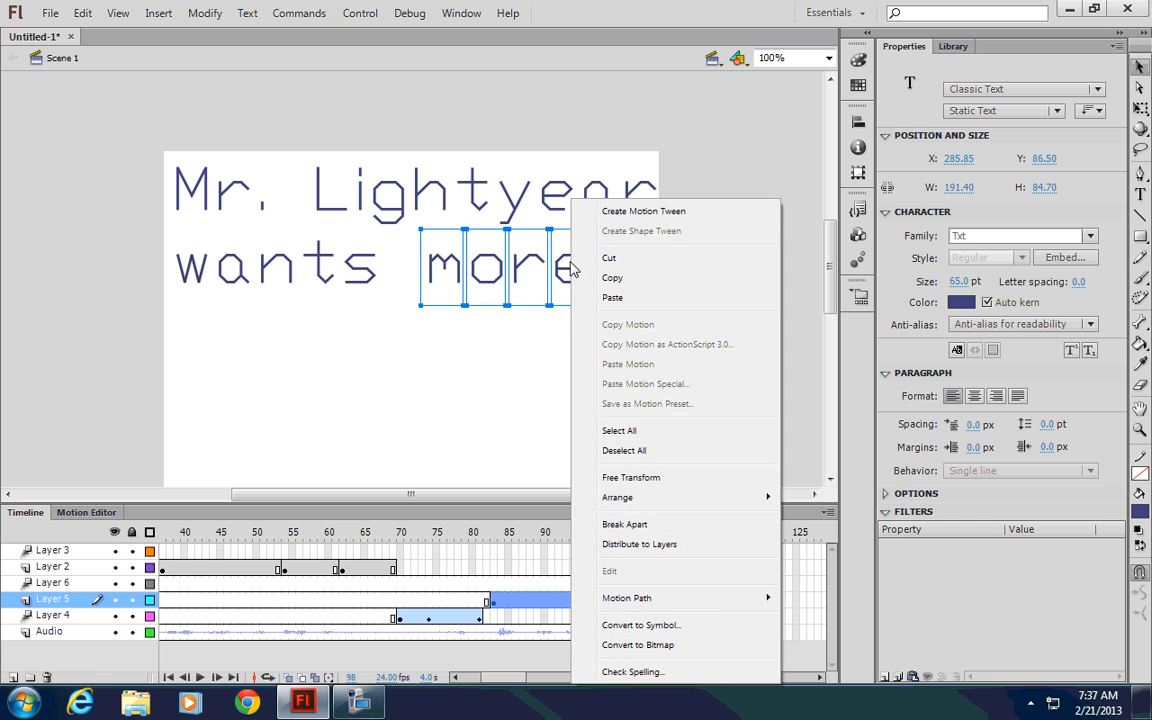
click(655, 212)
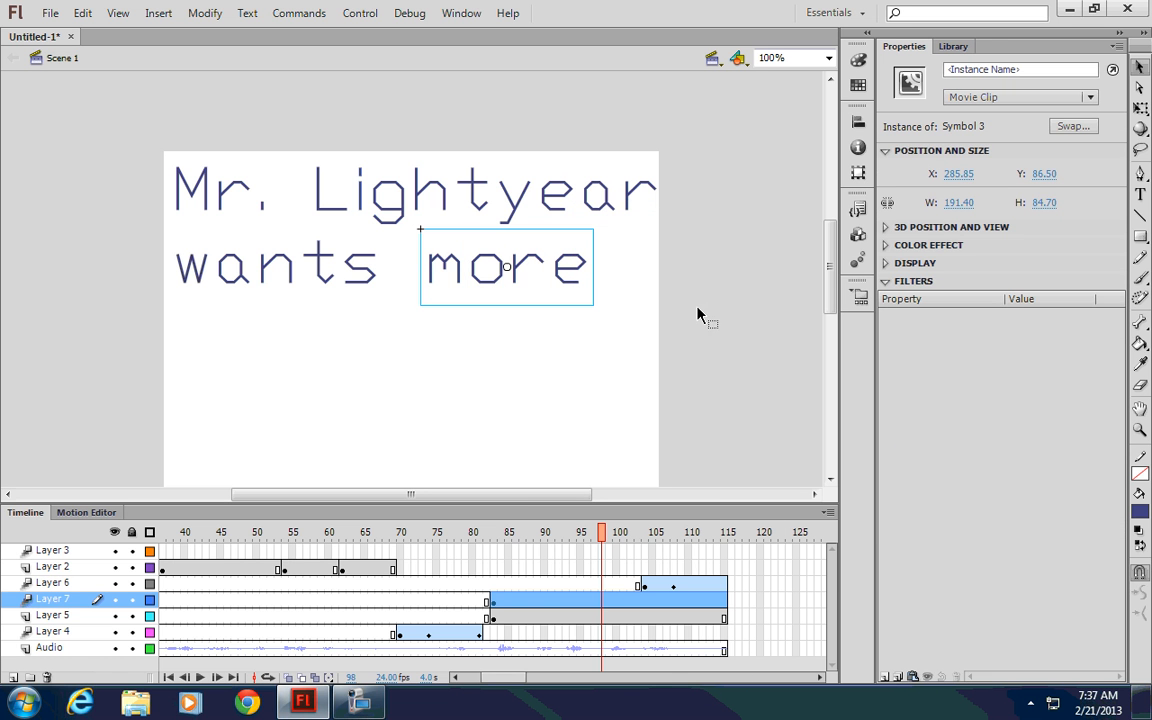
Step: Split the "more" motion tween on Layer 7 at frame 98
click(601, 606)
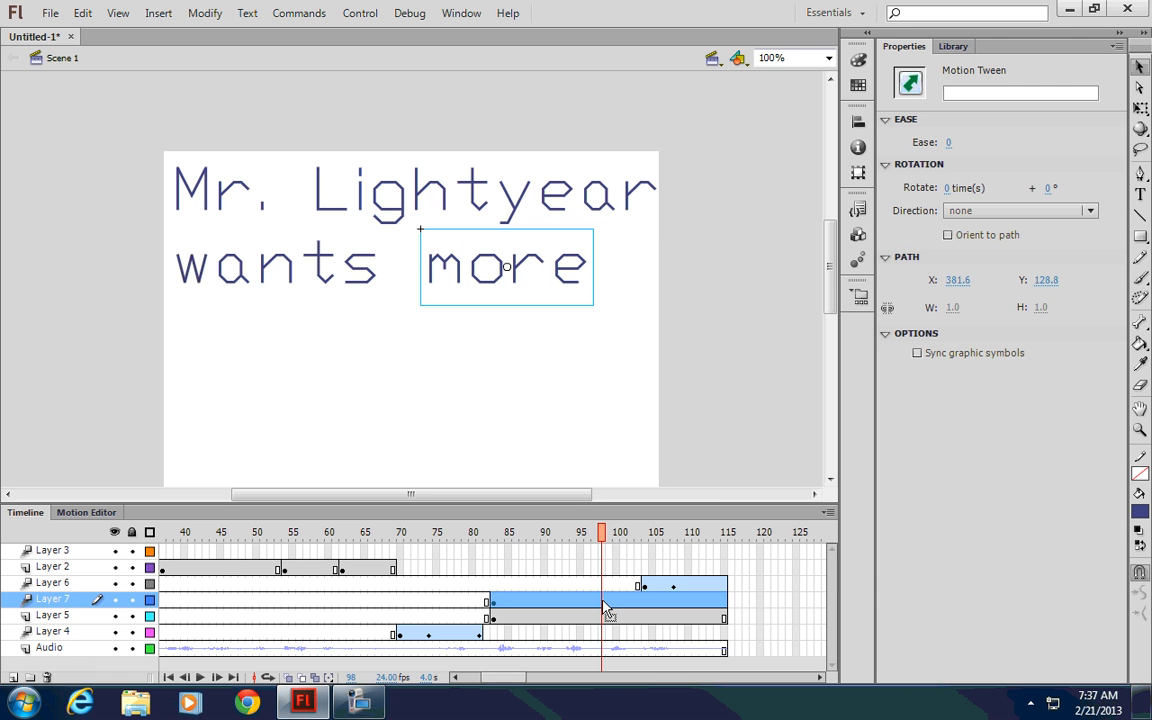
click(604, 616)
click(603, 602)
right_click(603, 600)
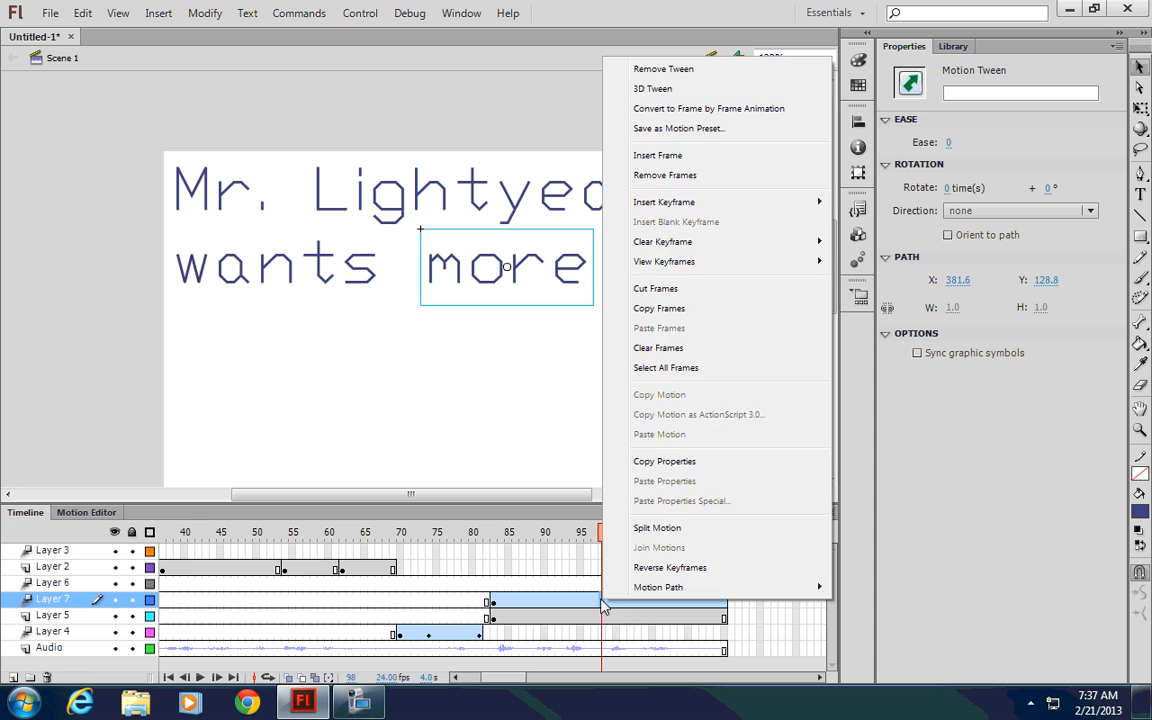
click(656, 528)
Step: Clear the part of the "more" tween that precedes frame 98 on Layer 7
click(573, 603)
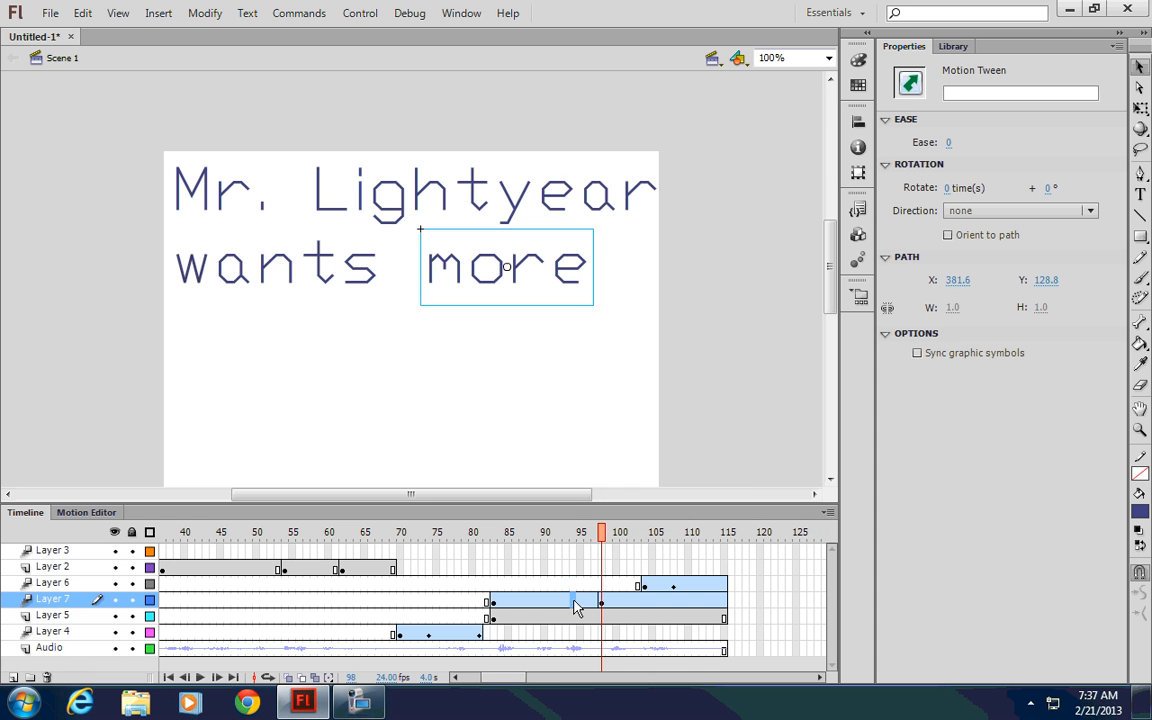
double_click(515, 606)
right_click(518, 614)
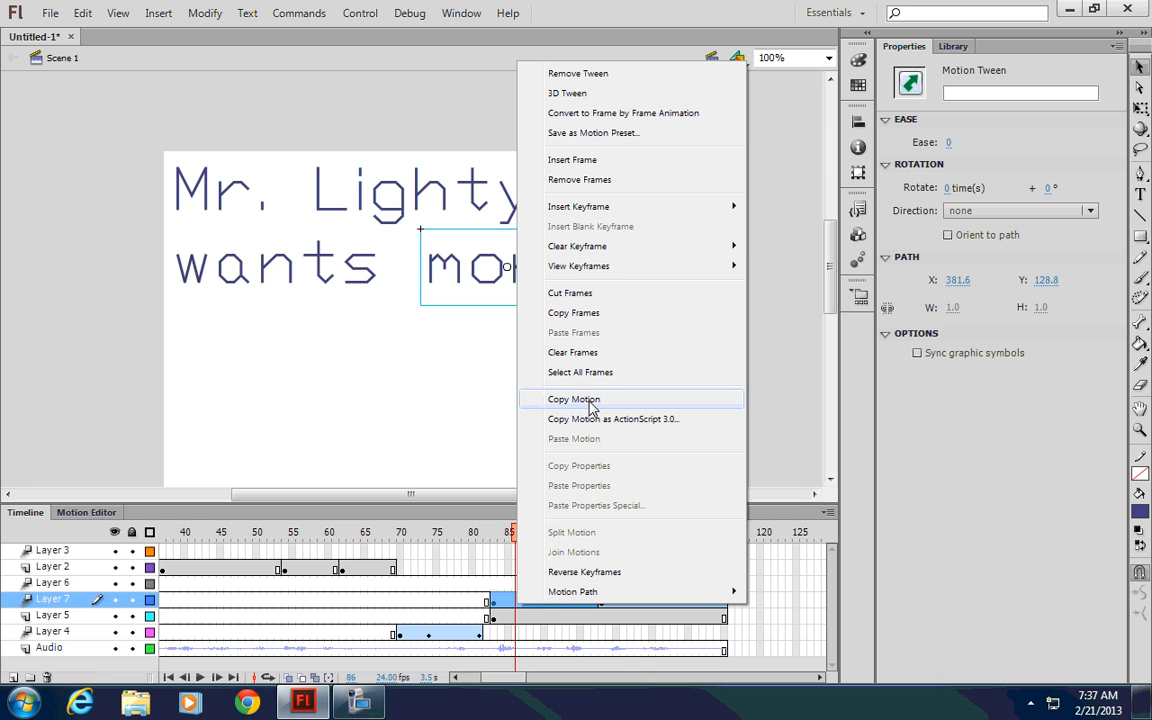
click(573, 352)
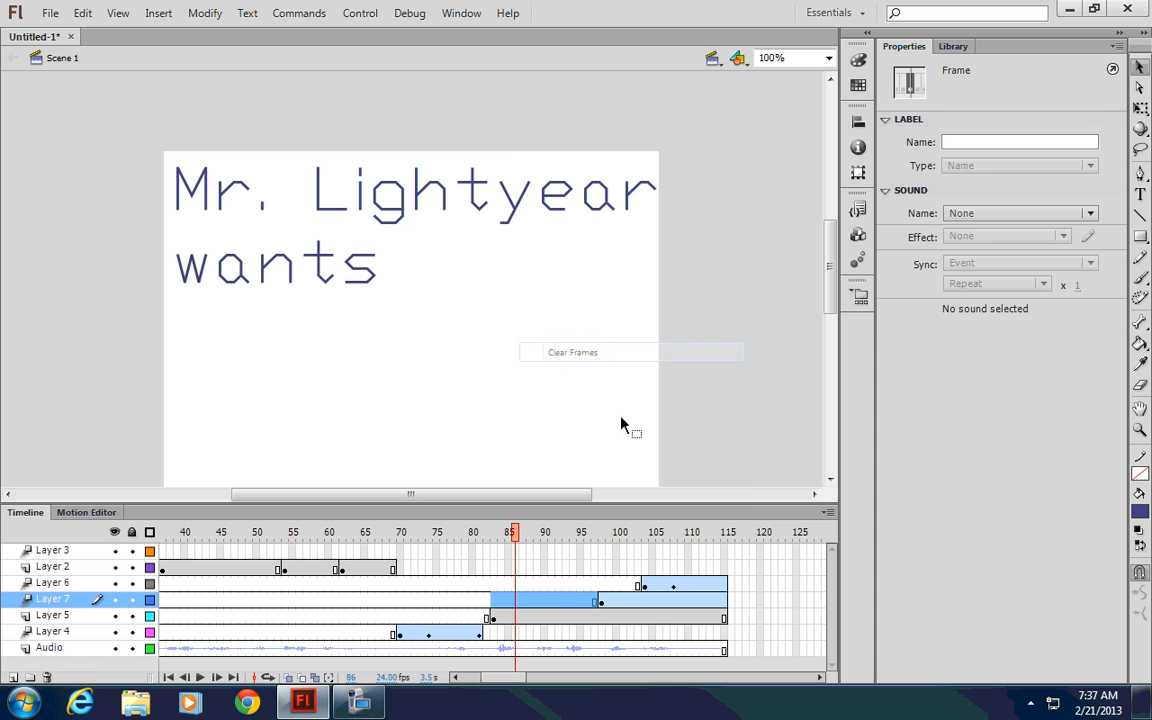
Step: Insert a position keyframe for "more" at frame 103 on Layer 7
click(604, 604)
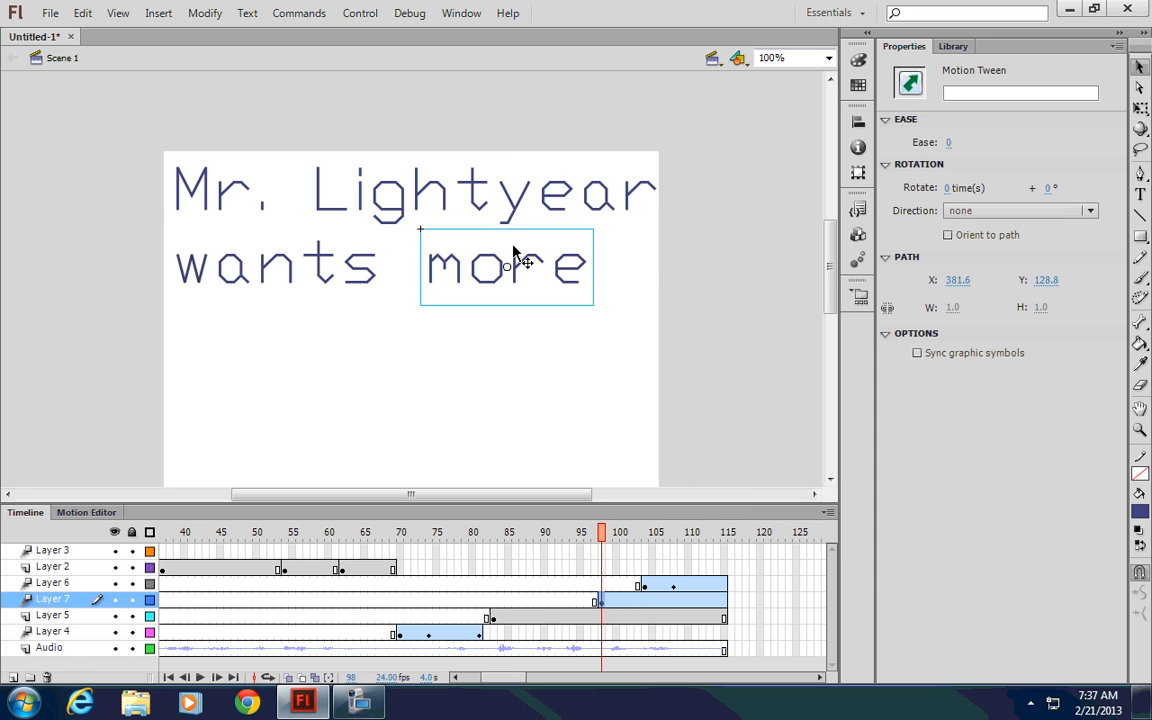
drag(607, 541, 639, 536)
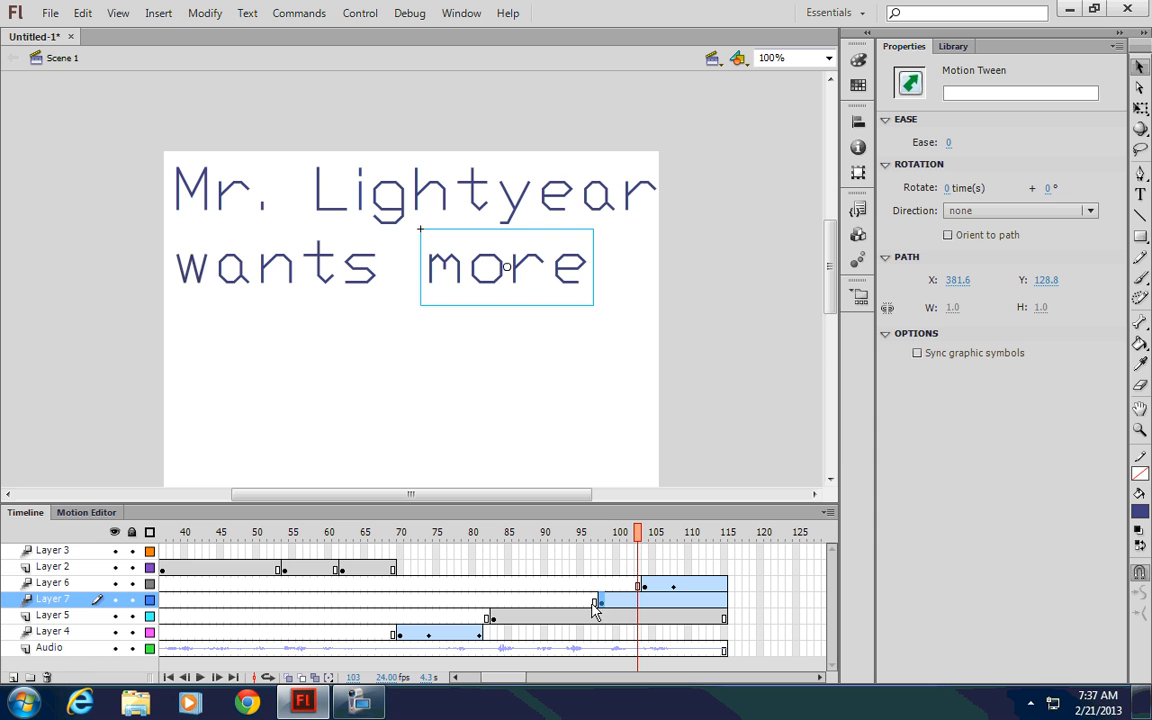
right_click(641, 607)
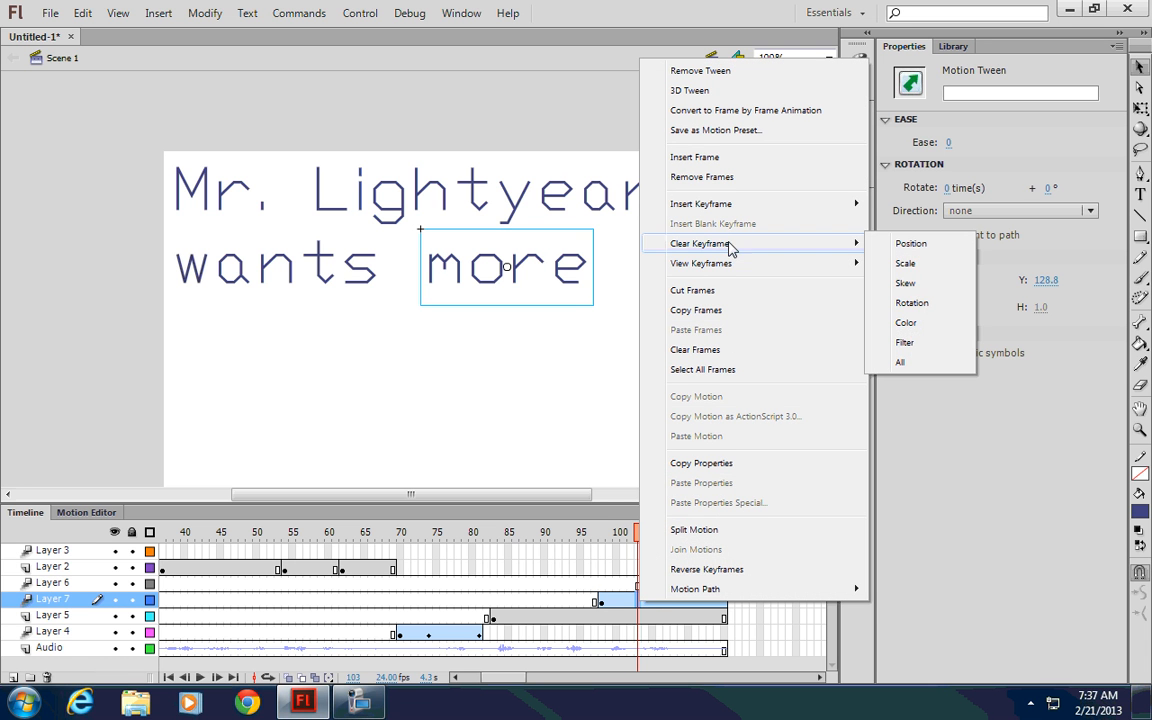
mouse_move(733, 205)
click(903, 207)
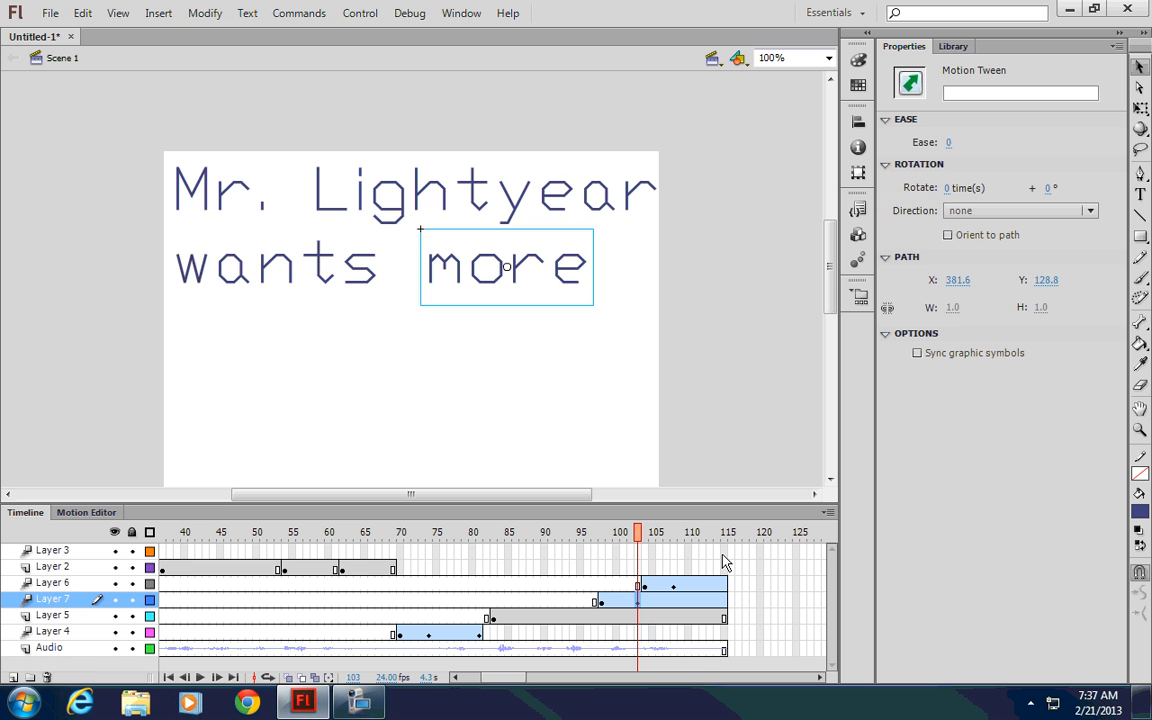
Step: At frame 98, move "more" about 262 px right toward the stage's outside, then preview the slide-in through frame 109
click(602, 605)
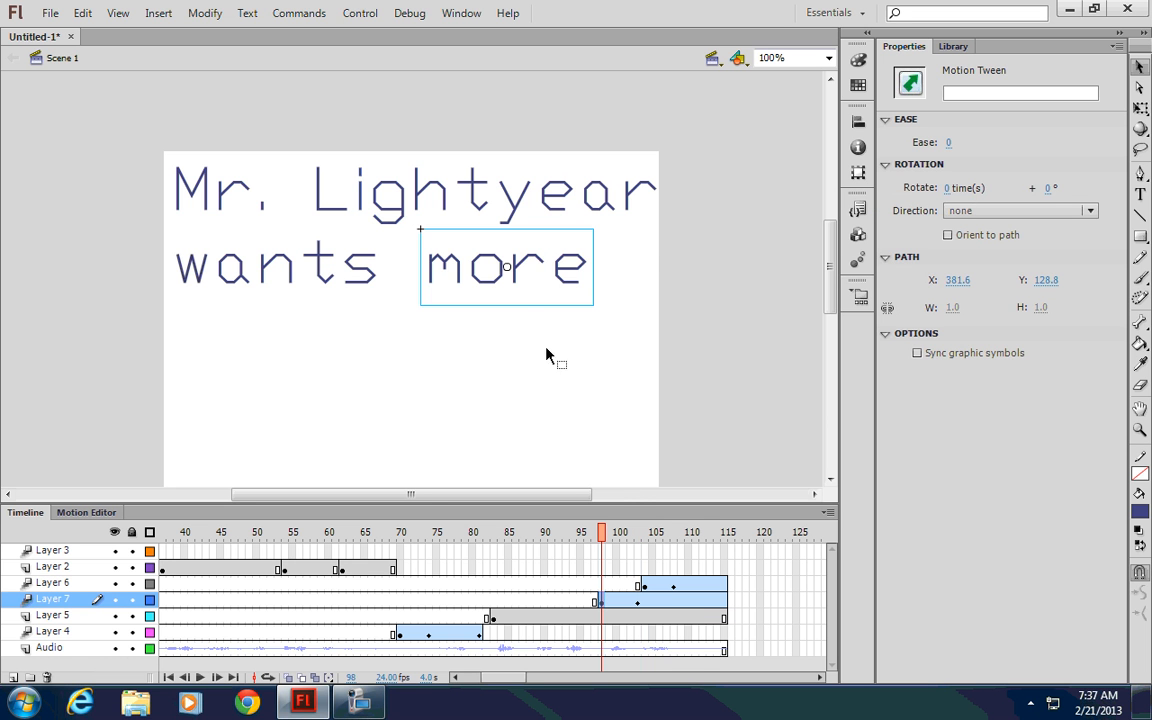
drag(513, 272, 749, 272)
drag(602, 533, 685, 555)
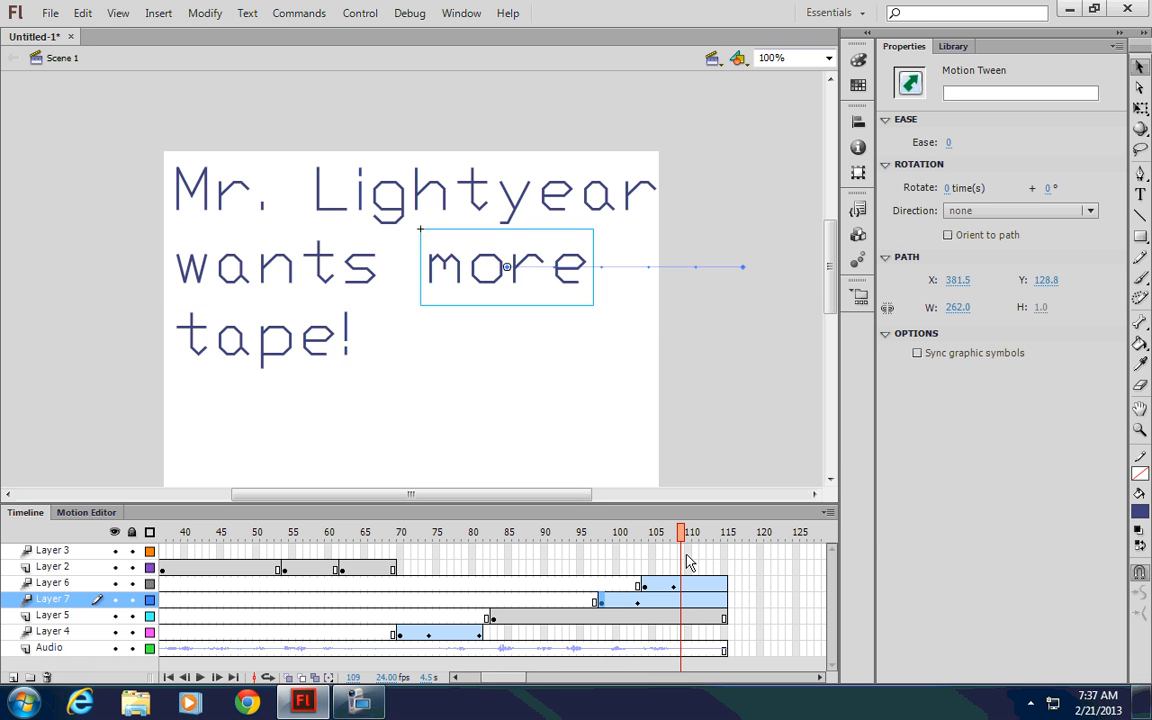
Step: At frame 92, select all letters of "wants" and create a motion tween from them as one symbol
drag(686, 562, 561, 560)
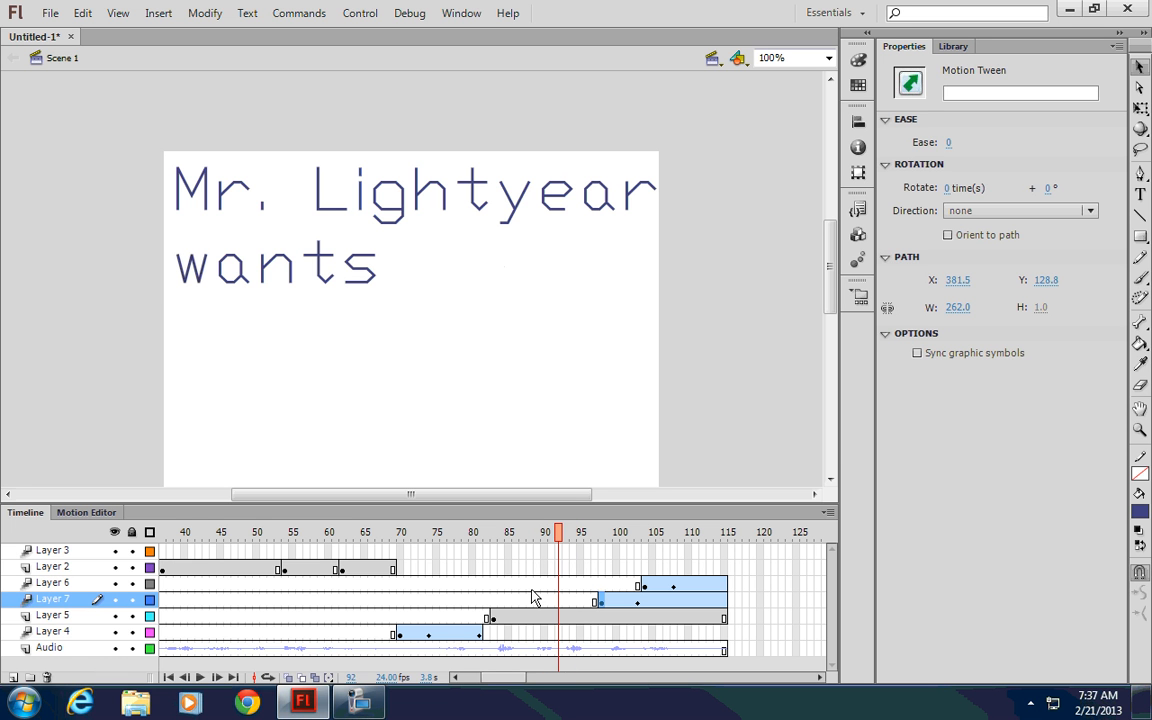
drag(395, 312, 177, 258)
right_click(237, 268)
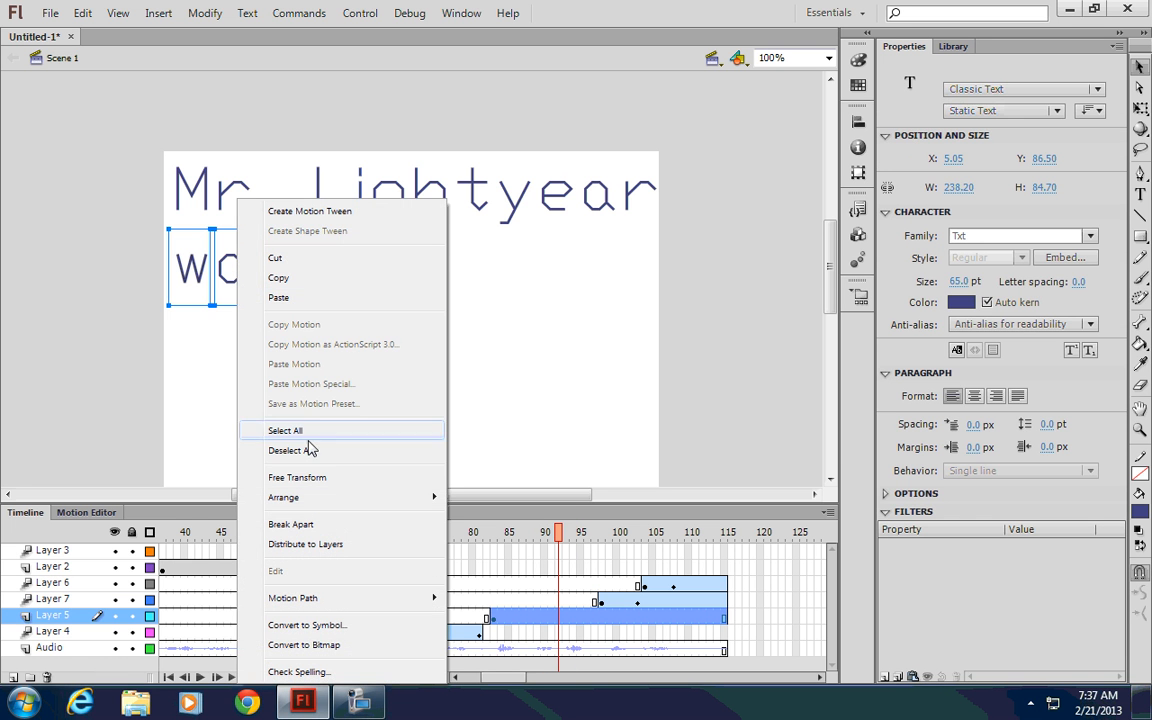
click(312, 211)
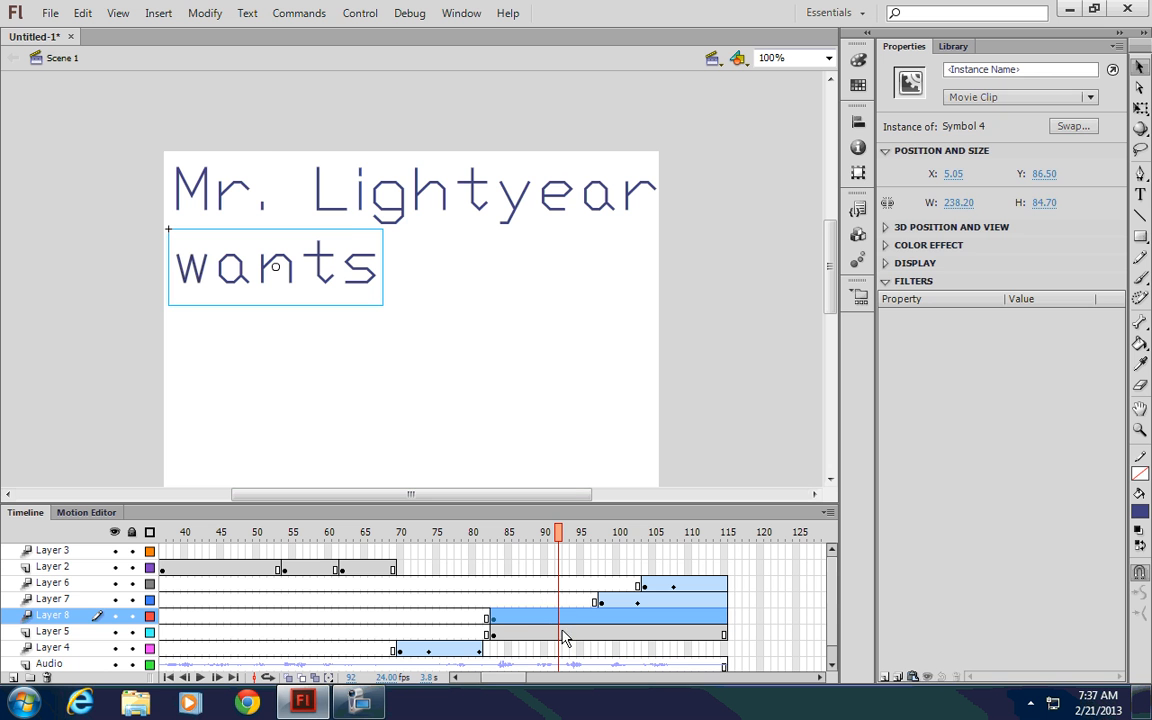
Step: Split the "wants" motion tween on Layer 8 at frame 92
click(561, 627)
right_click(560, 622)
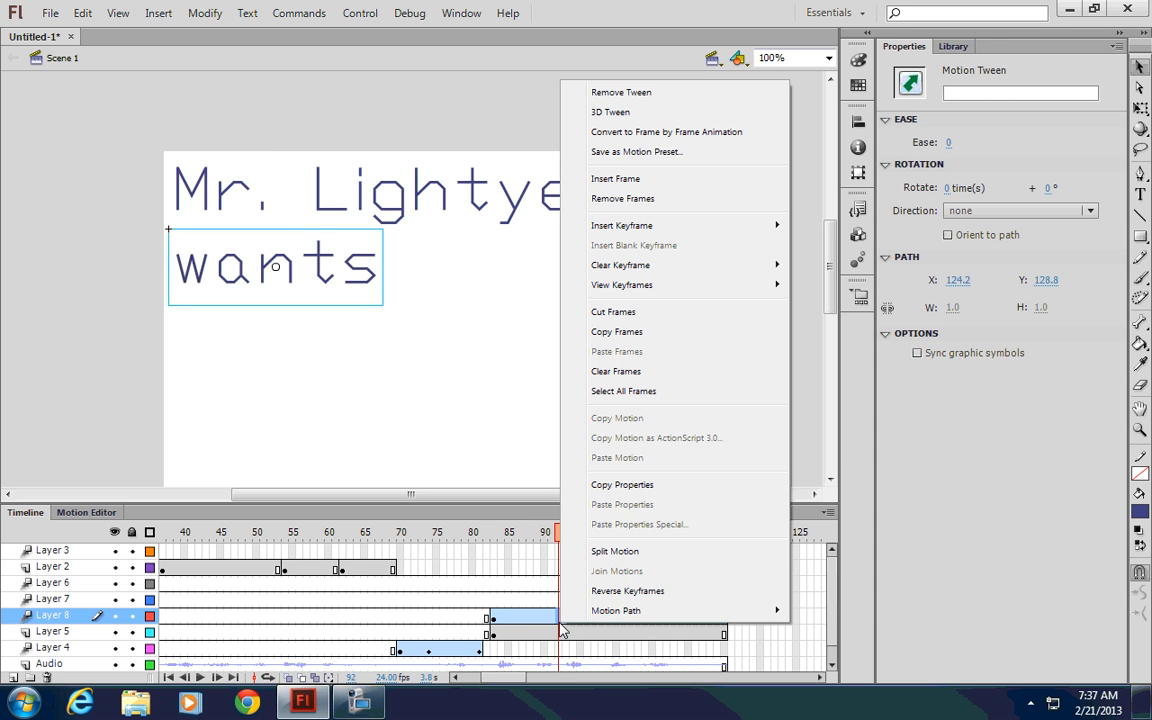
click(602, 552)
Step: Clear the part of the "wants" tween that precedes frame 92 on Layer 8
scroll(545, 632, down, 1)
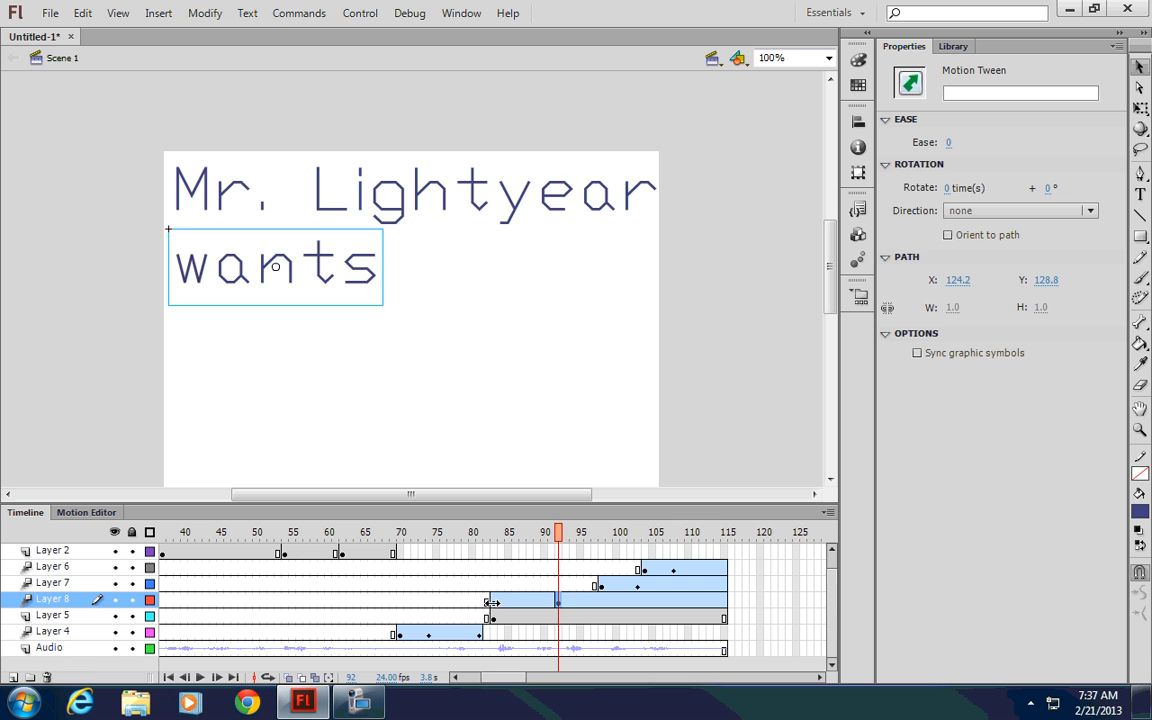
click(495, 604)
right_click(496, 604)
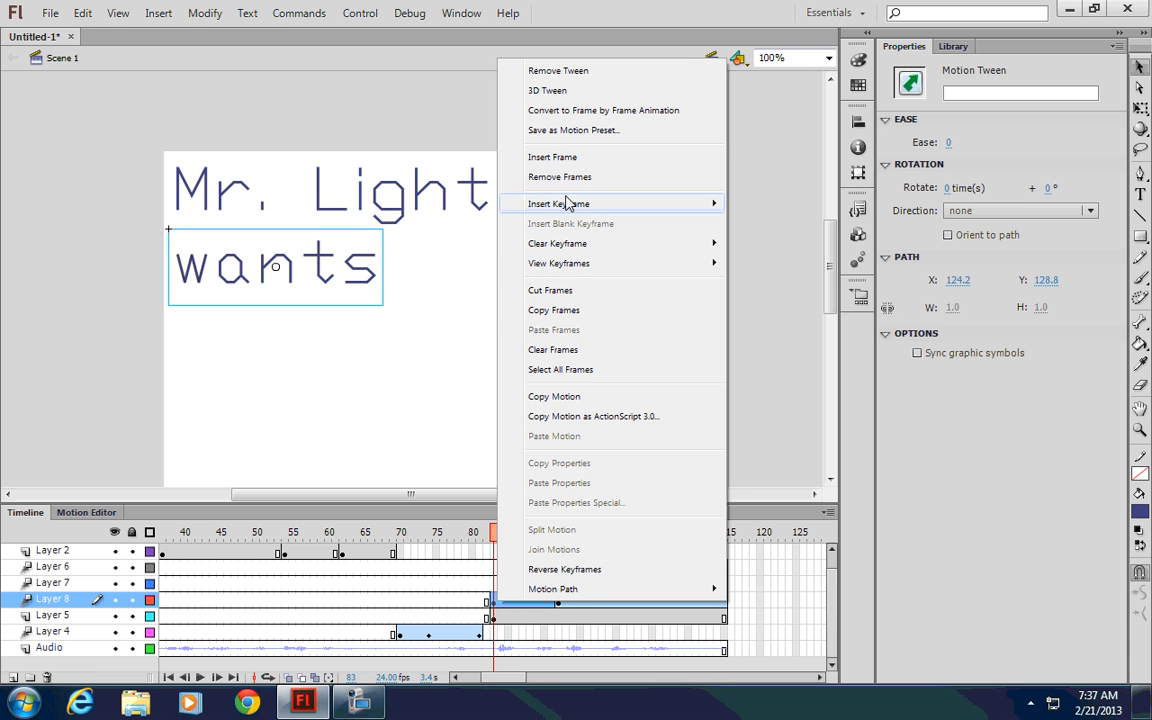
click(550, 350)
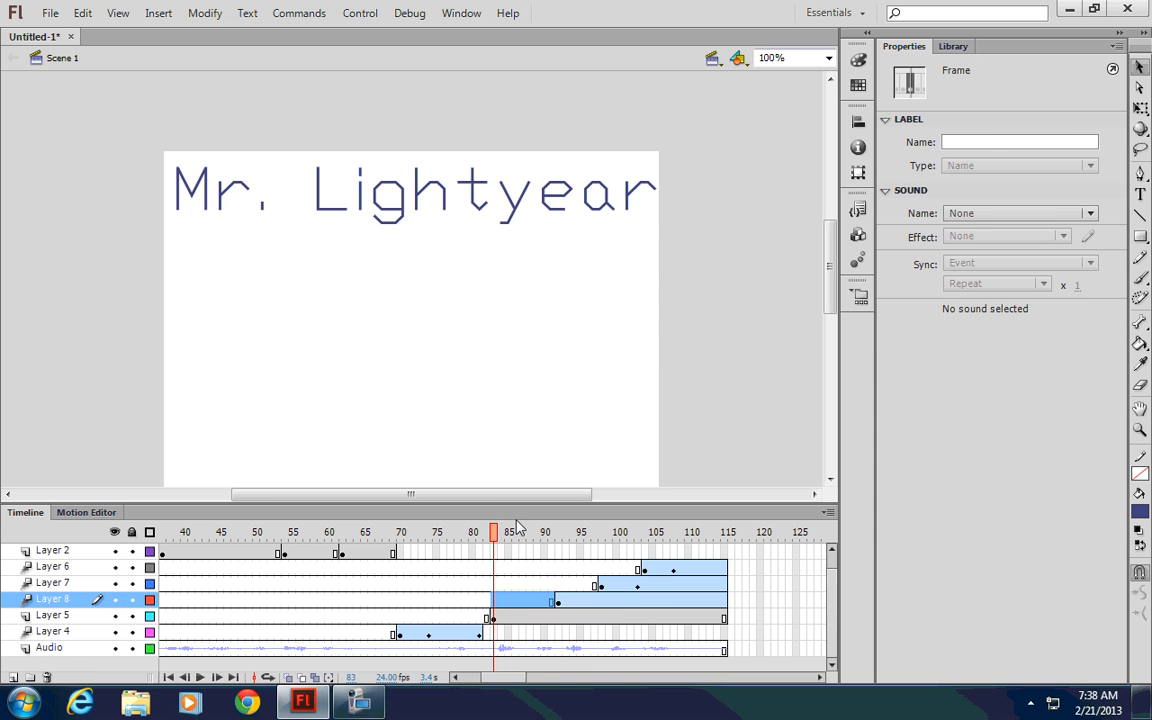
Step: Insert a position keyframe for "wants" at frame 97 on Layer 8
drag(486, 532, 594, 540)
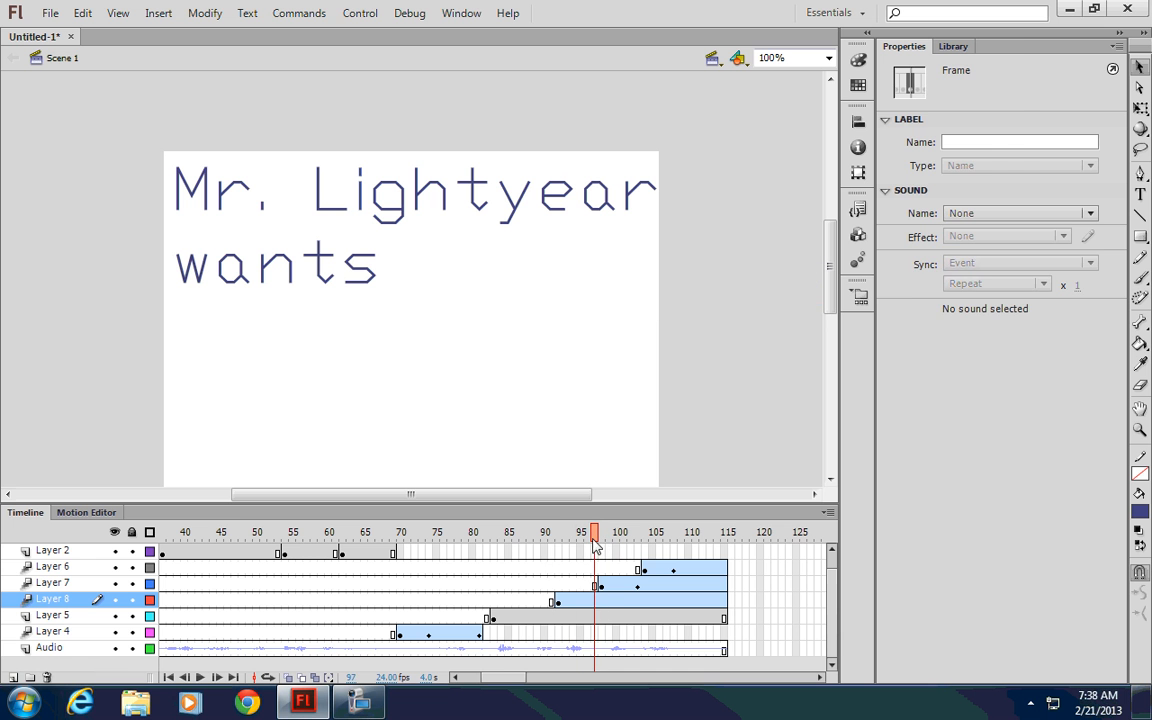
click(596, 601)
right_click(596, 601)
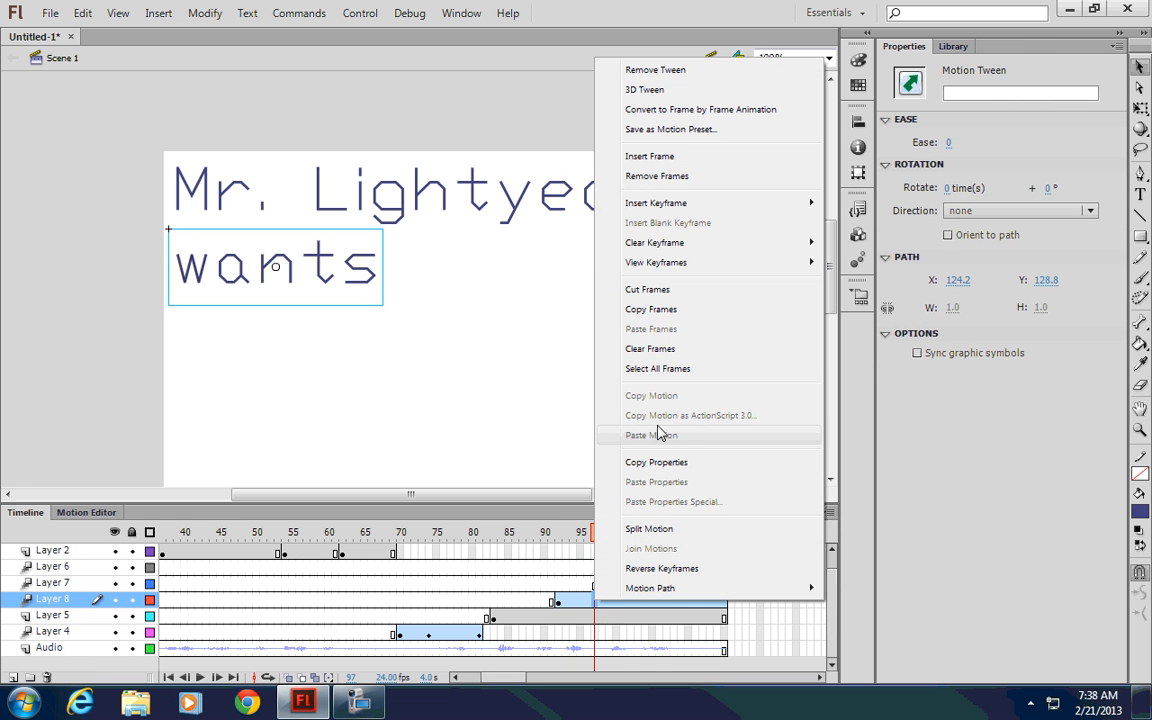
mouse_move(689, 205)
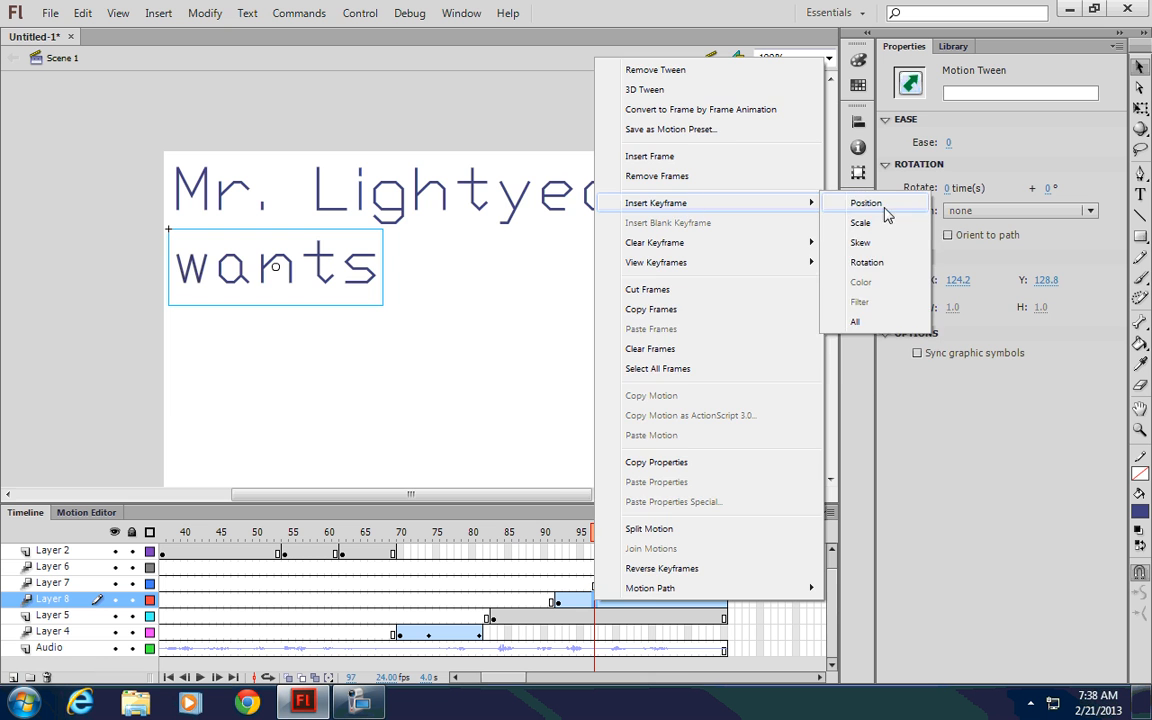
click(887, 211)
Step: At frame 92, move "wants" straight down to about Y 400, just below the stage
scroll(820, 260, down, 3)
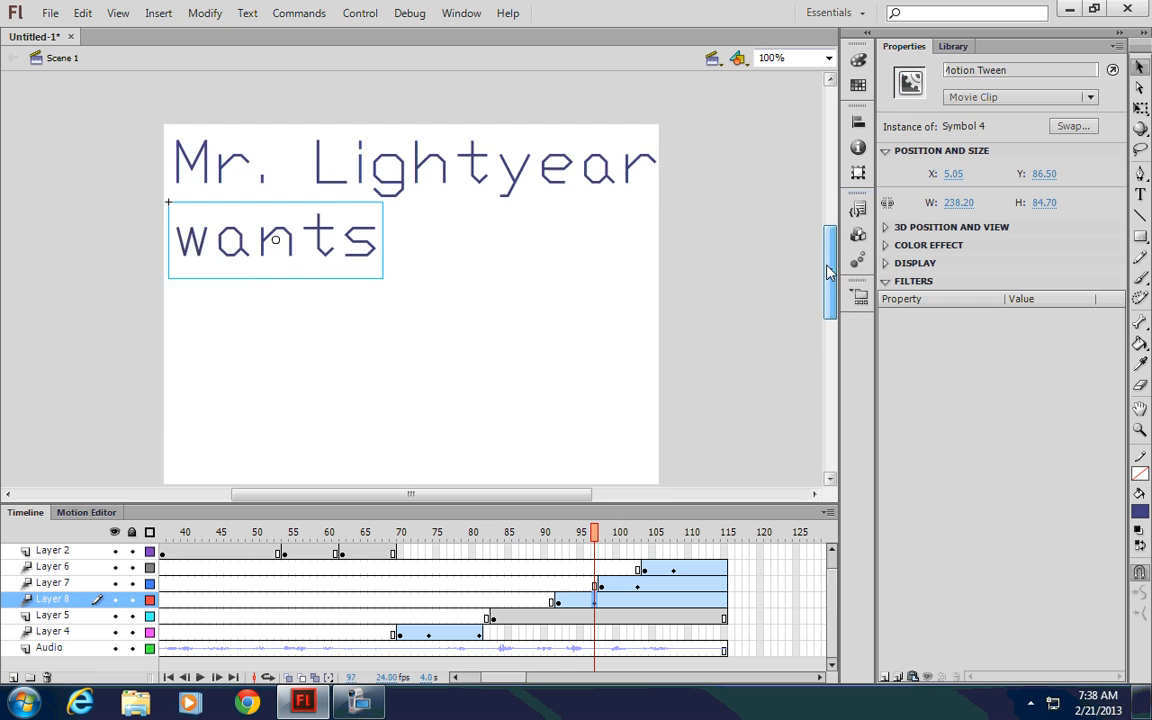
click(561, 601)
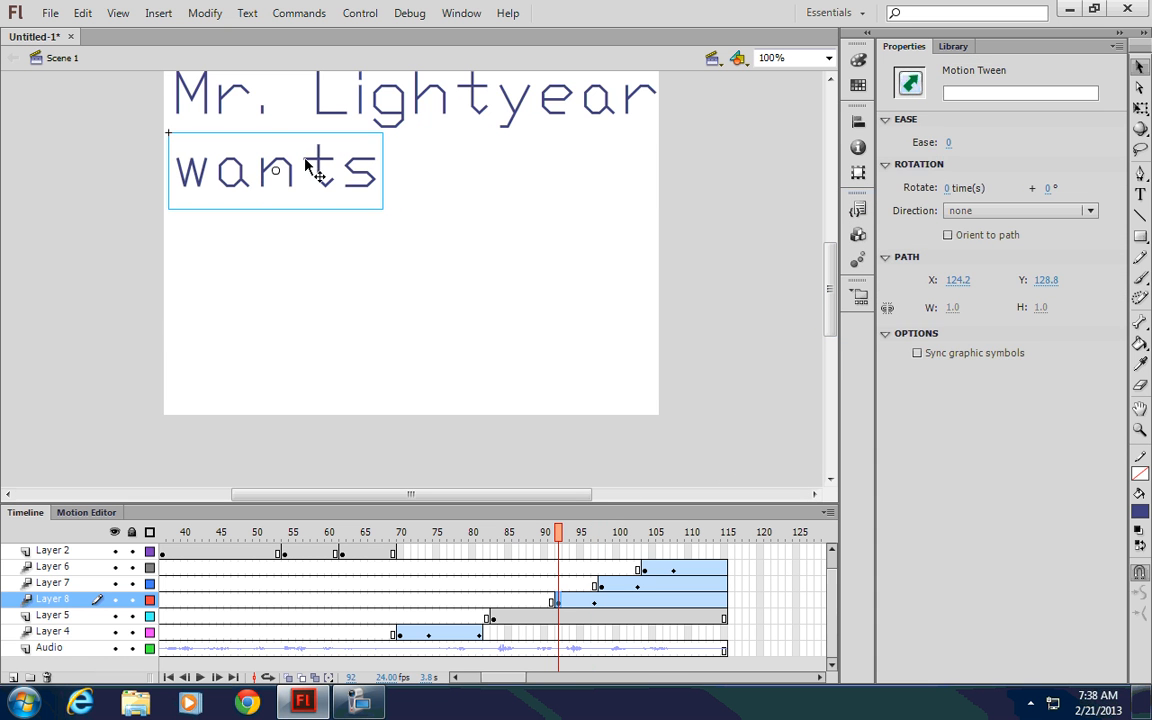
drag(311, 163, 299, 448)
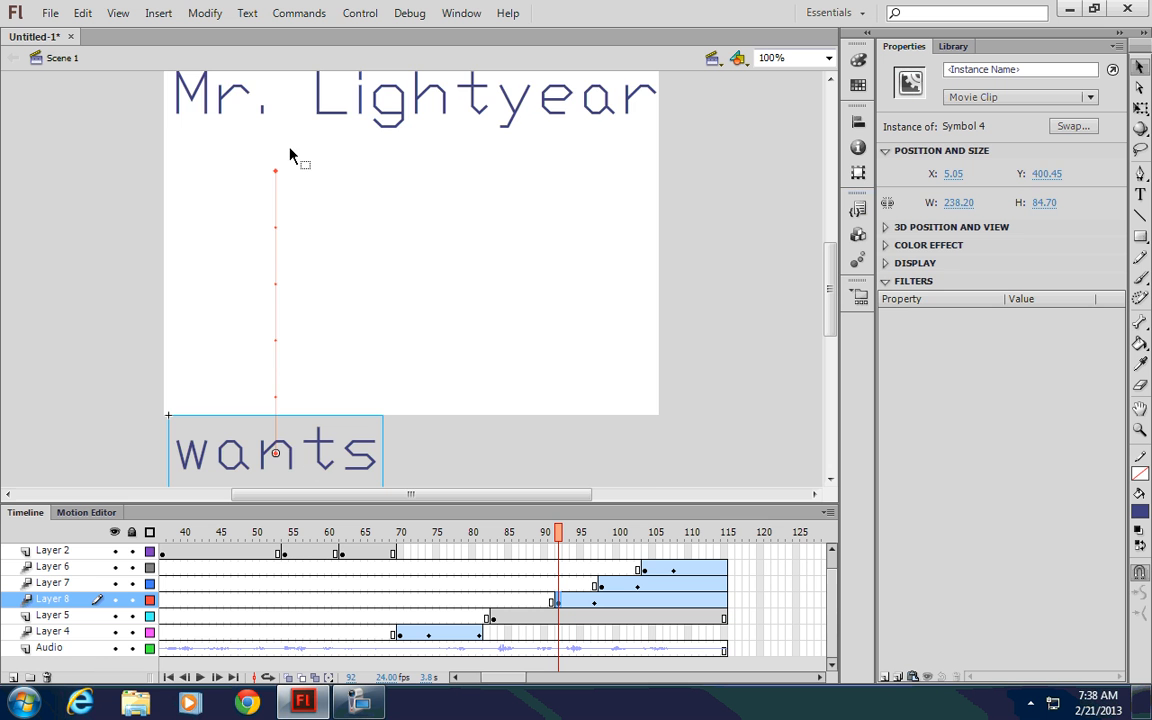
Step: At frame 85, select all letters of "Mr. Lightyear" on Layer 5 and create a motion tween from them
scroll(762, 364, up, 3)
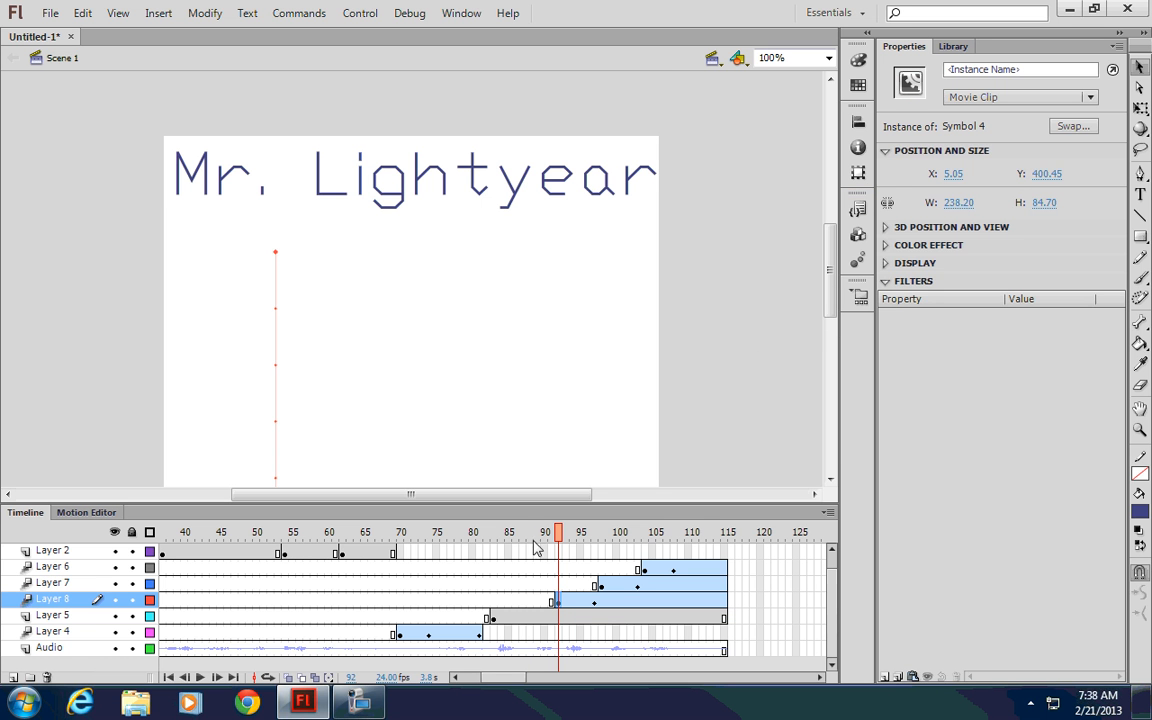
drag(535, 535, 473, 553)
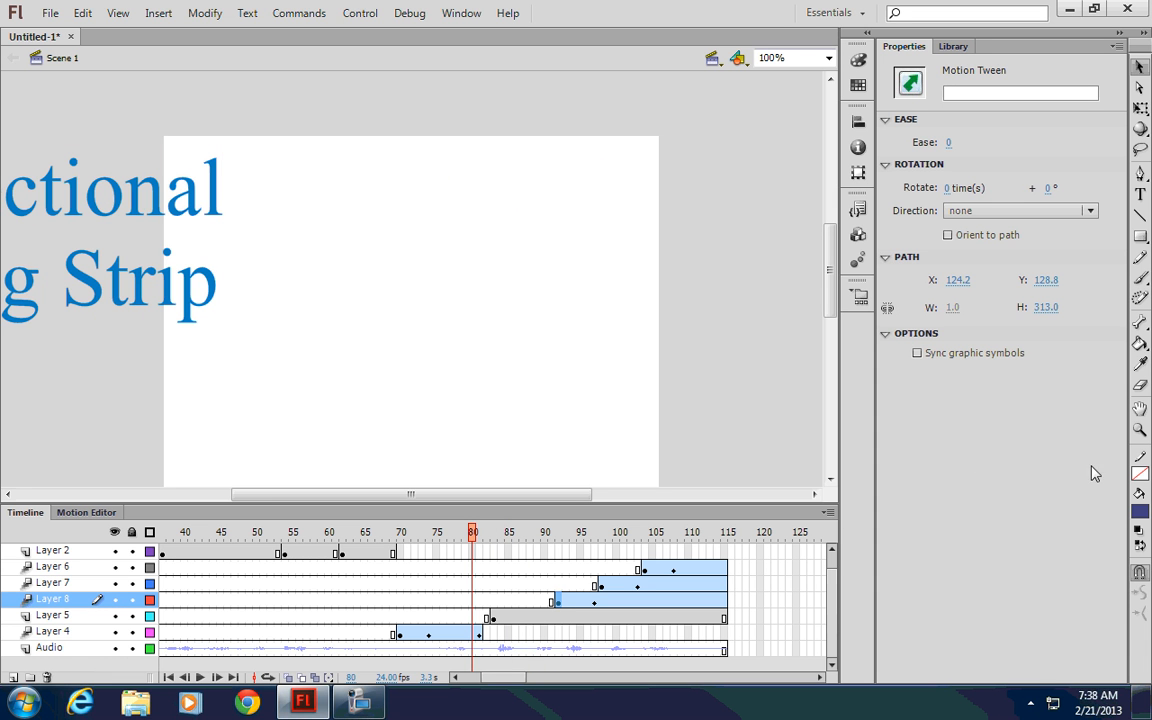
drag(472, 536, 510, 555)
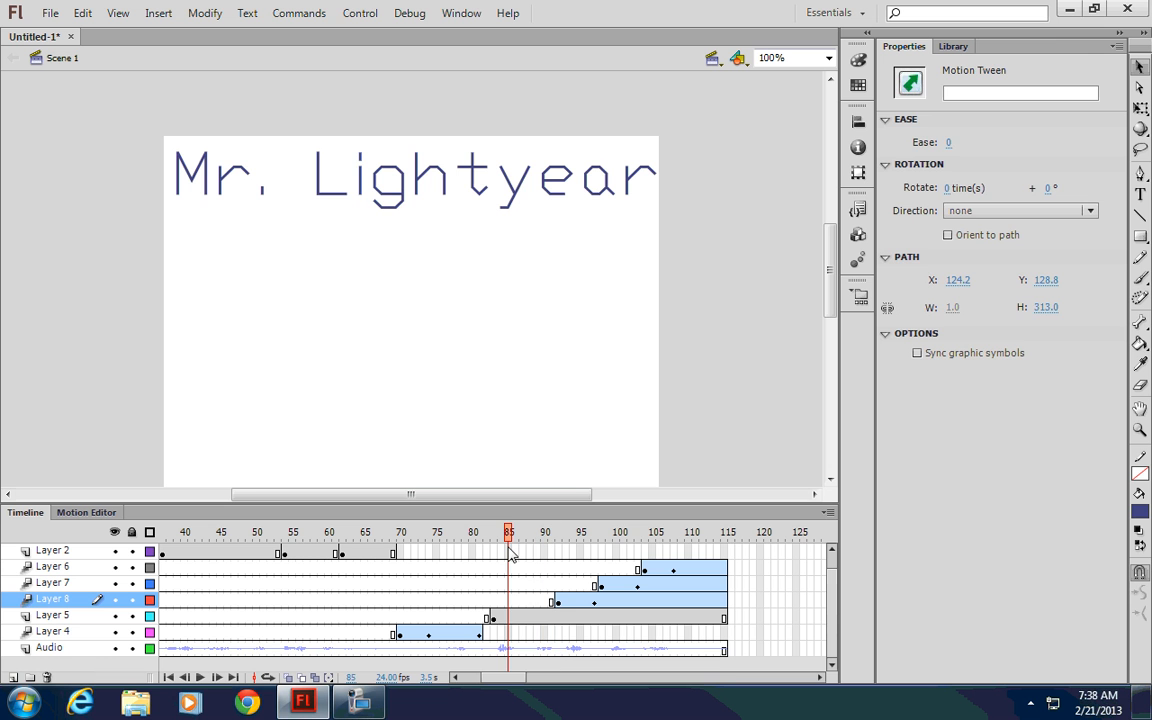
drag(170, 222, 600, 132)
right_click(615, 168)
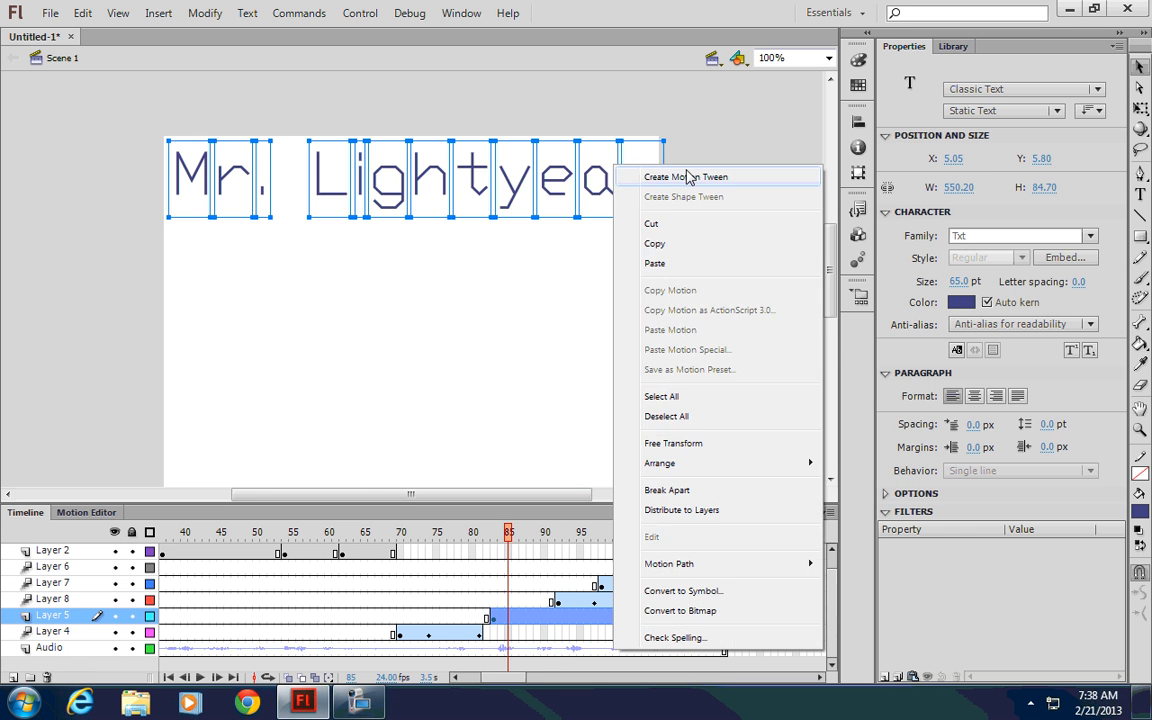
click(686, 177)
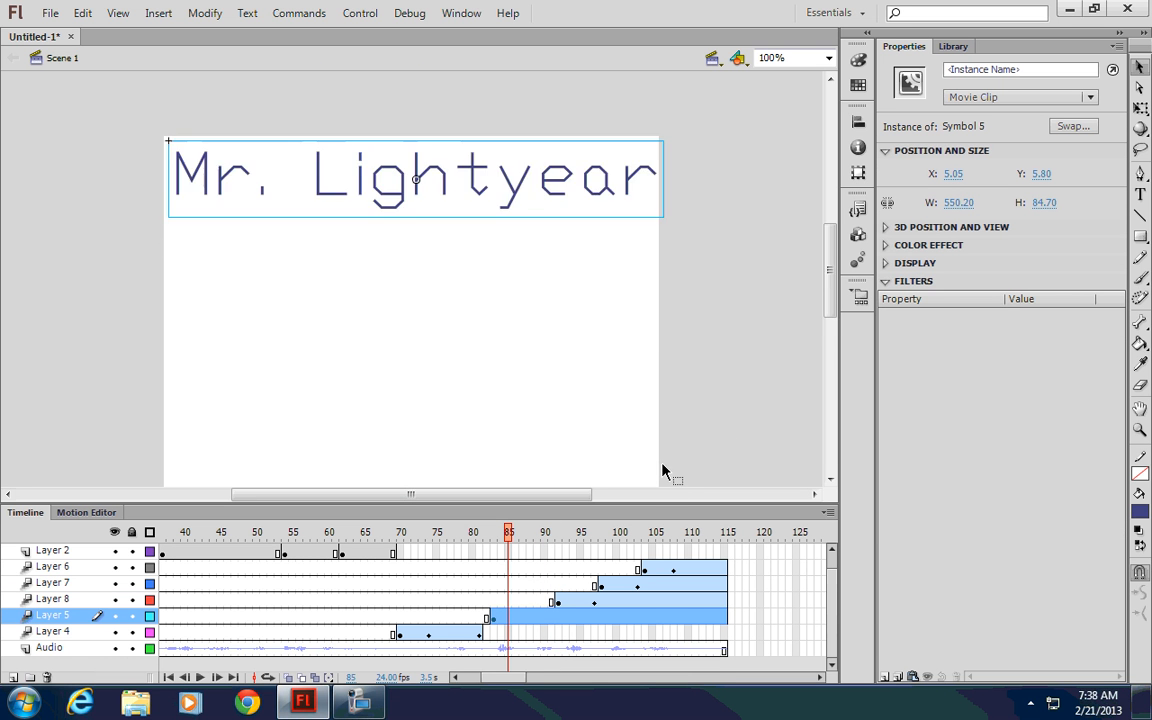
Step: Insert a position keyframe for "Mr. Lightyear" at frame 90 on Layer 5
scroll(663, 470, up, 2)
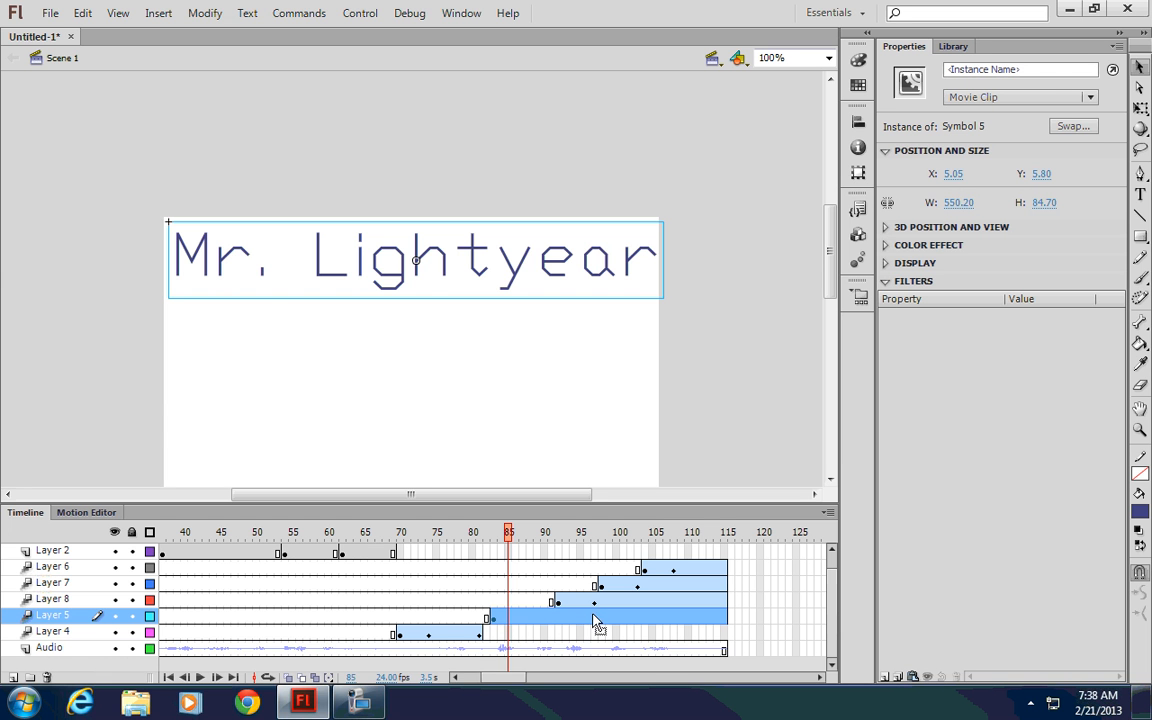
drag(509, 537, 539, 539)
click(541, 615)
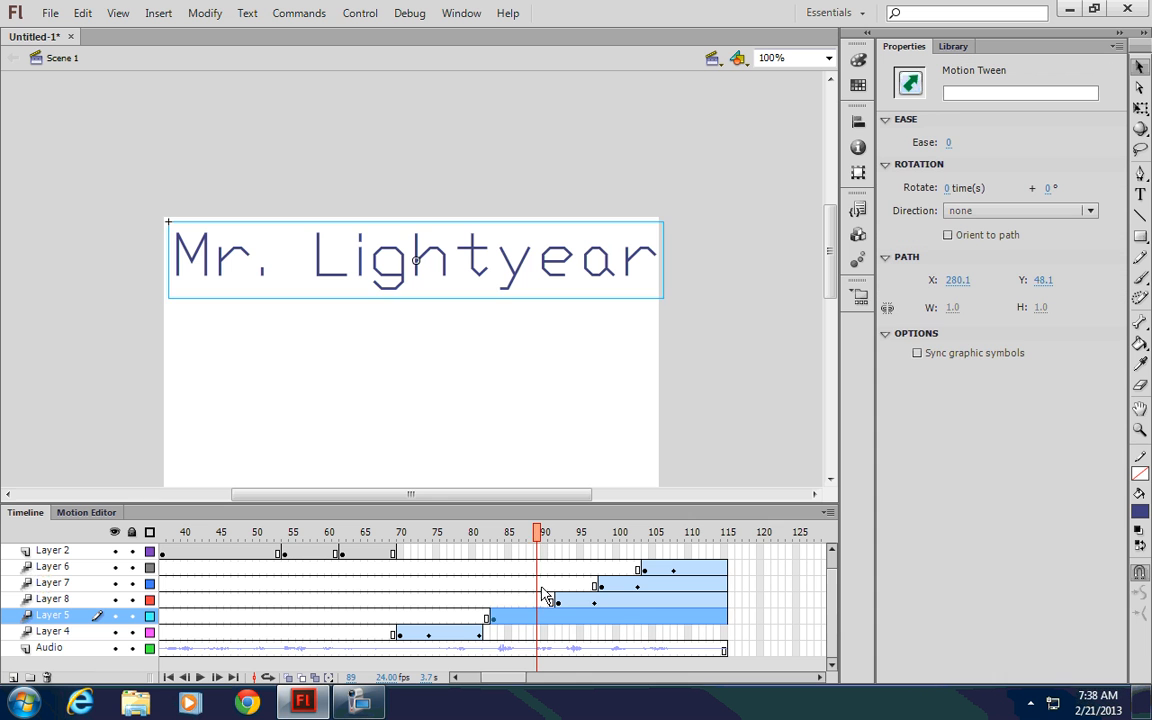
click(542, 539)
click(539, 619)
click(543, 619)
click(544, 631)
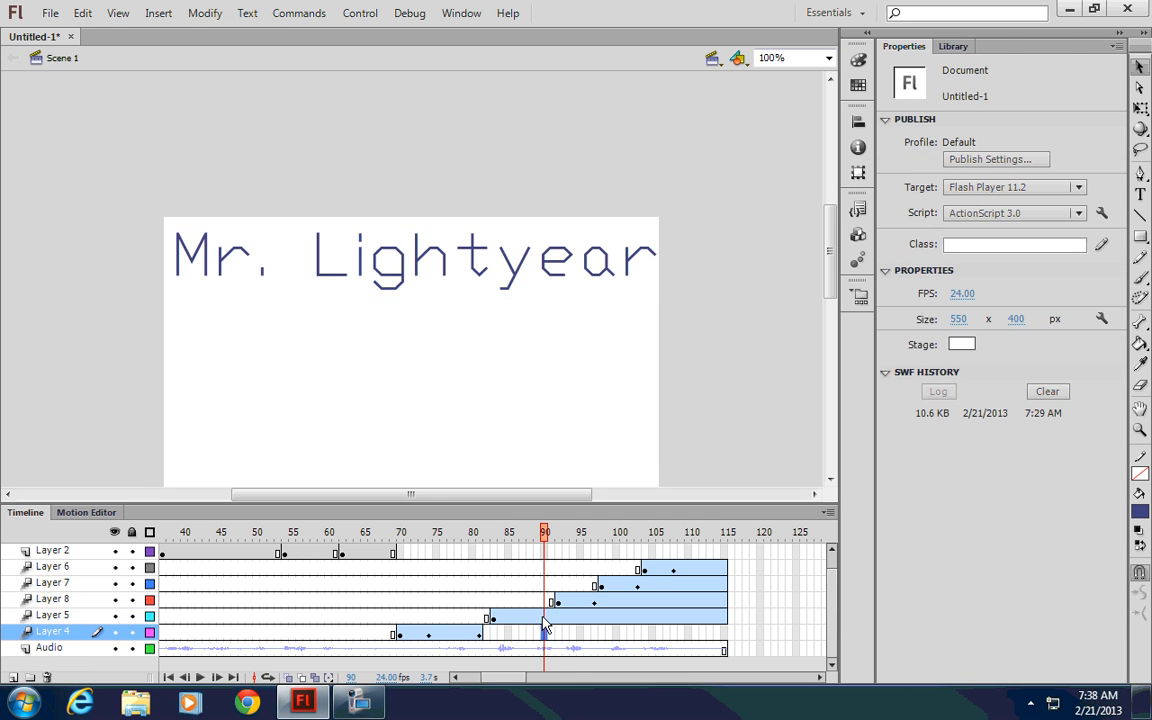
click(543, 618)
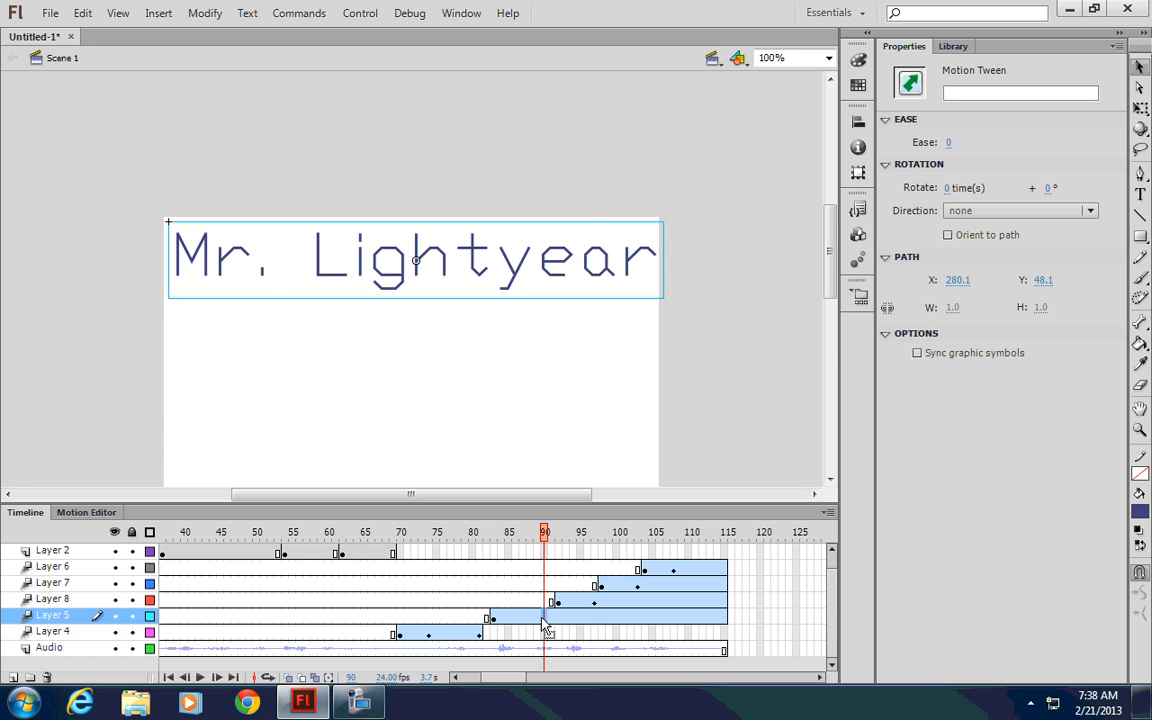
right_click(545, 624)
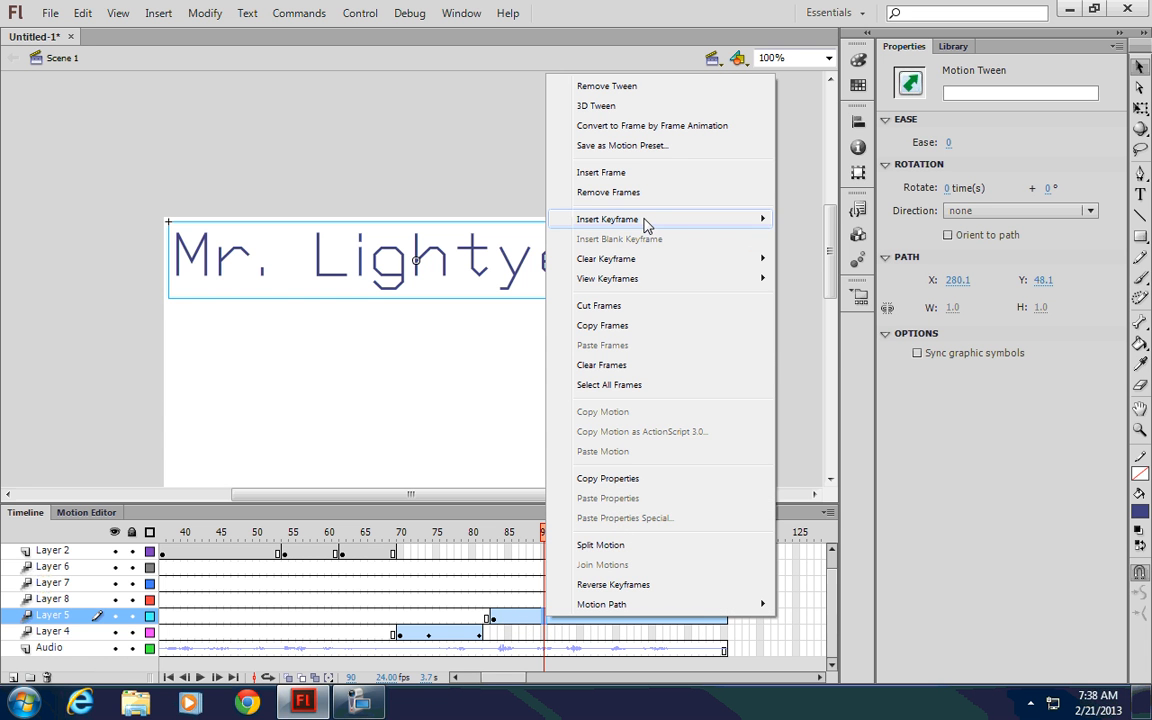
mouse_move(681, 224)
click(818, 221)
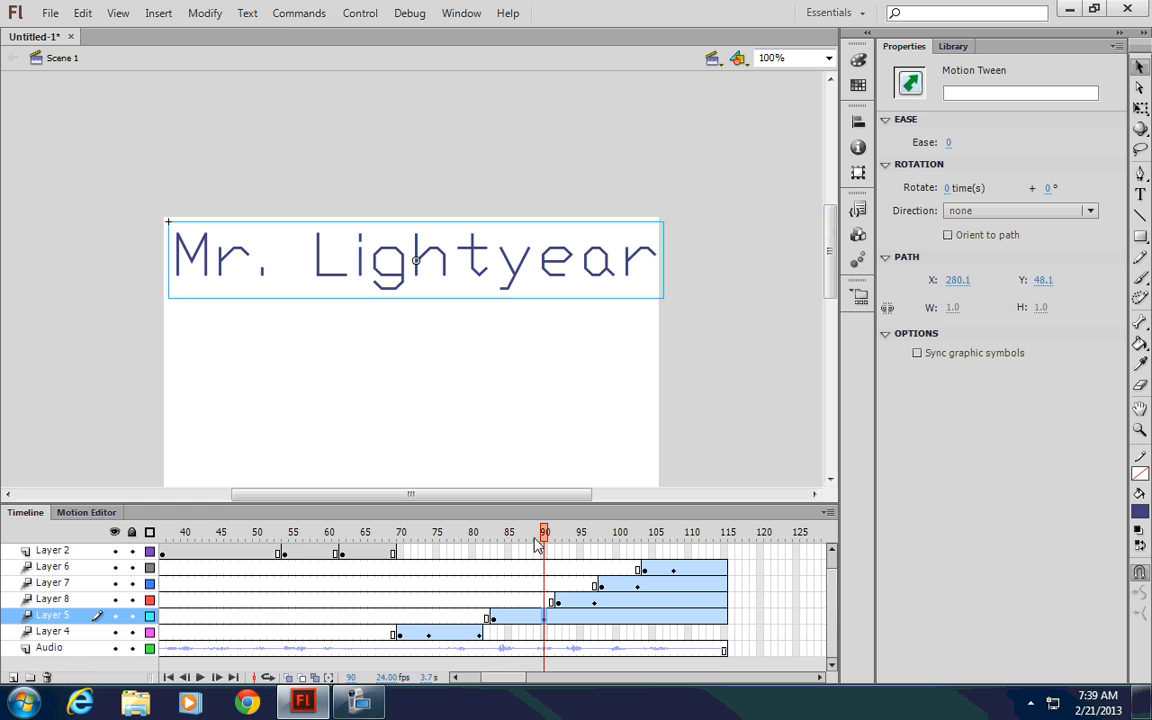
Step: At frame 83, move "Mr. Lightyear" horizontally off the stage's right edge to X 563, then play the animation from frame 73
click(492, 617)
drag(211, 278, 716, 263)
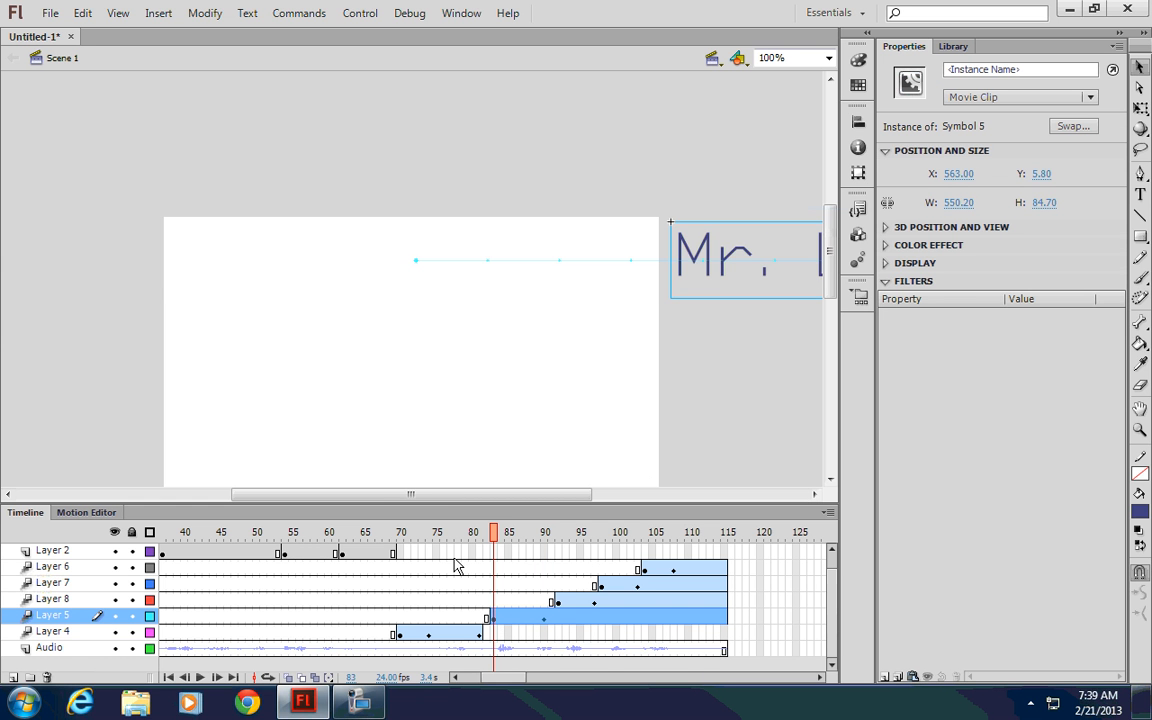
drag(500, 538, 422, 535)
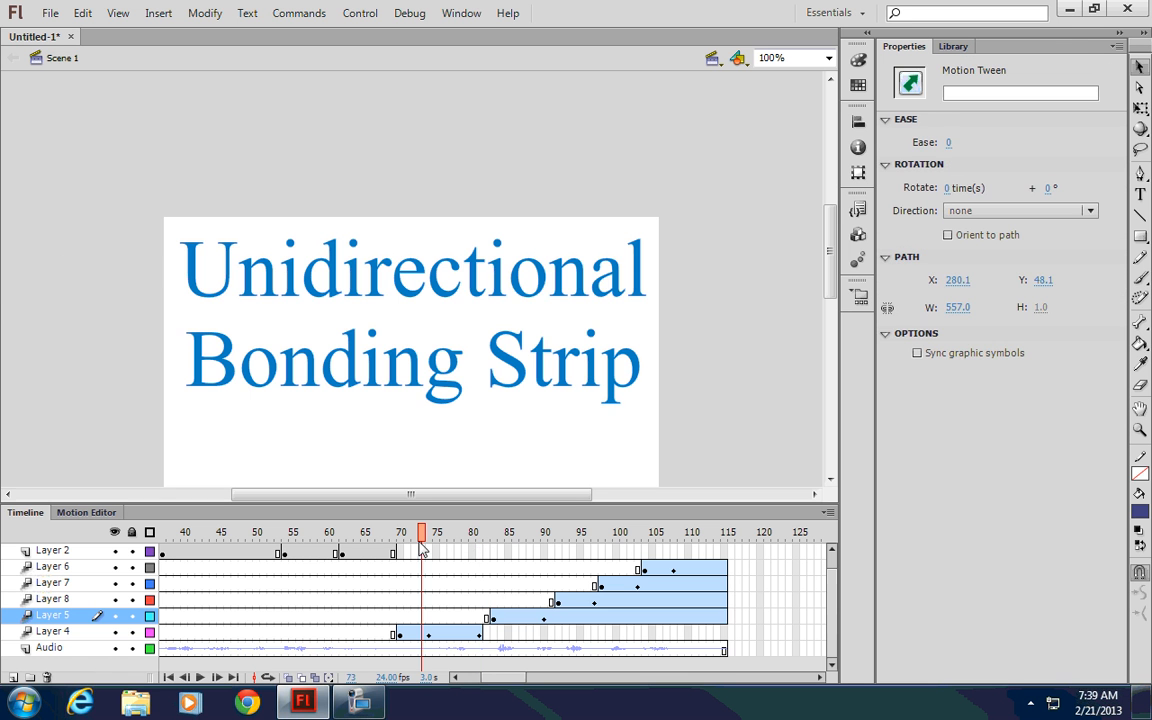
click(199, 677)
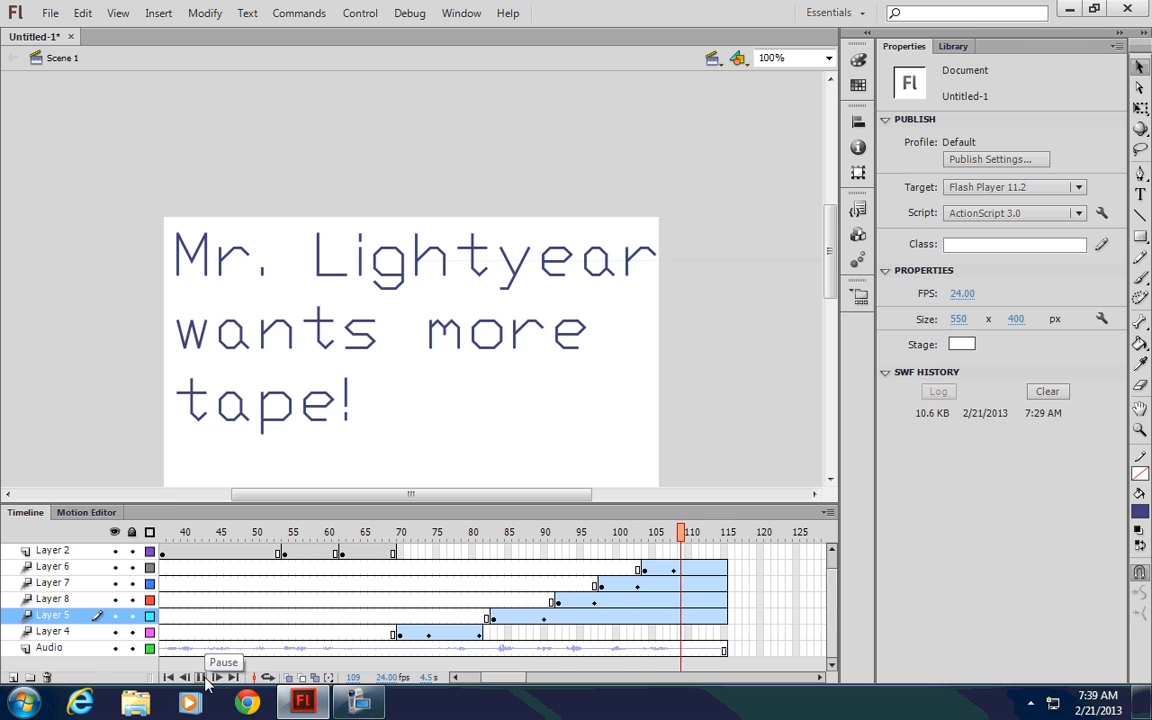